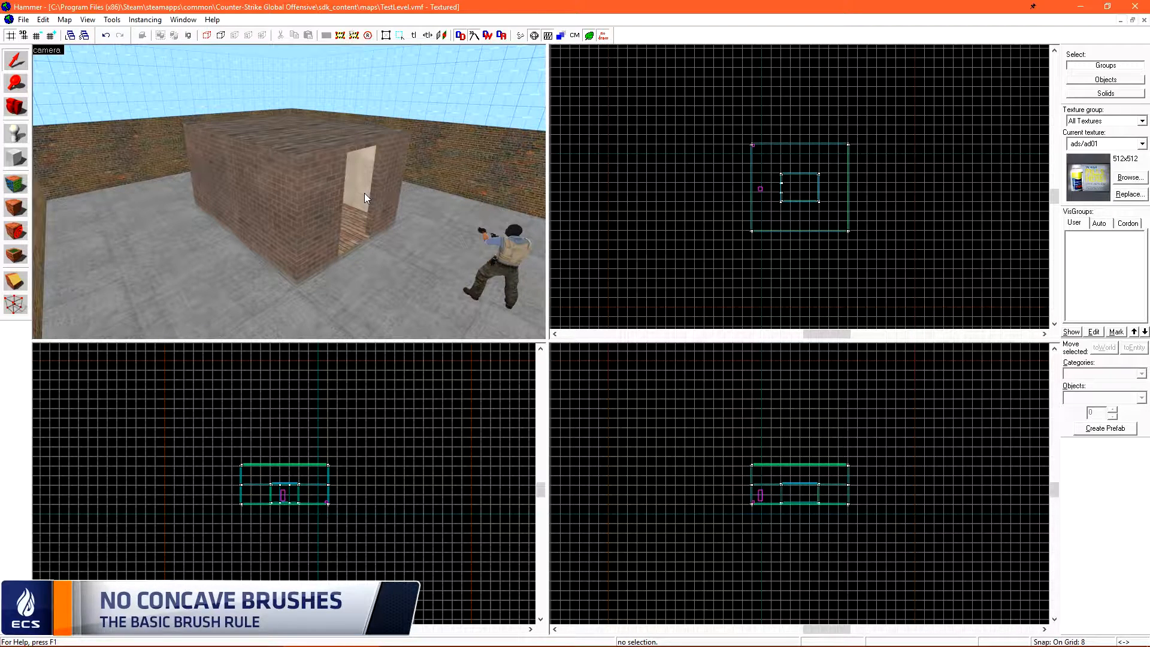
Select every object in the test level and delete them all
left_click_drag(712, 96, 938, 298)
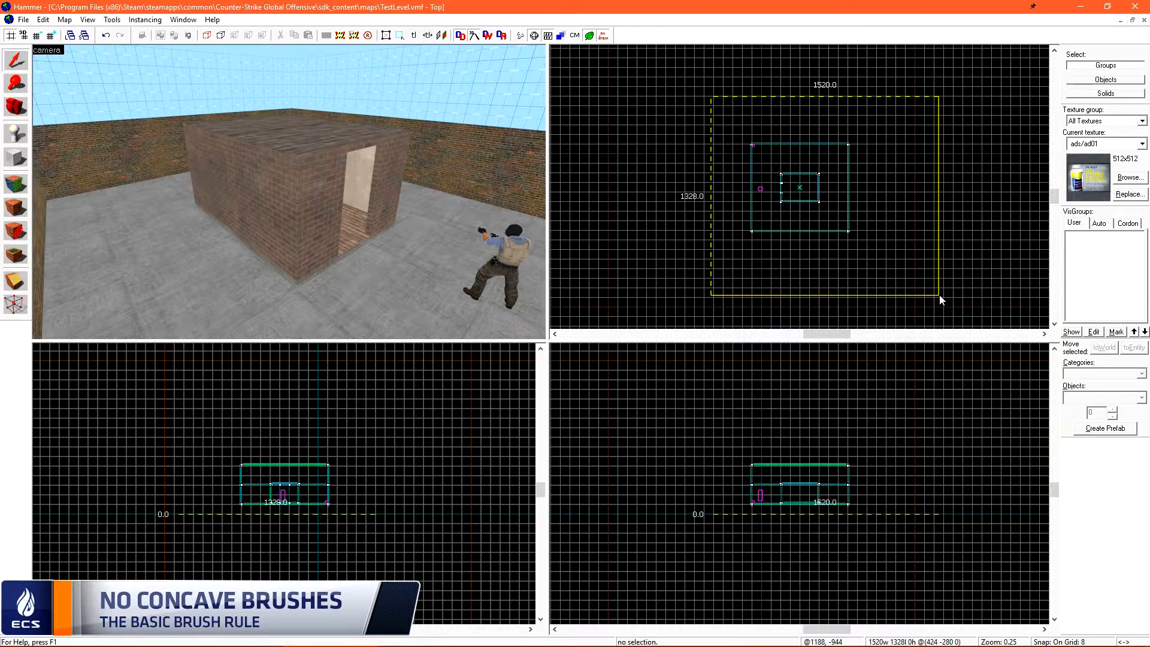
key("Return")
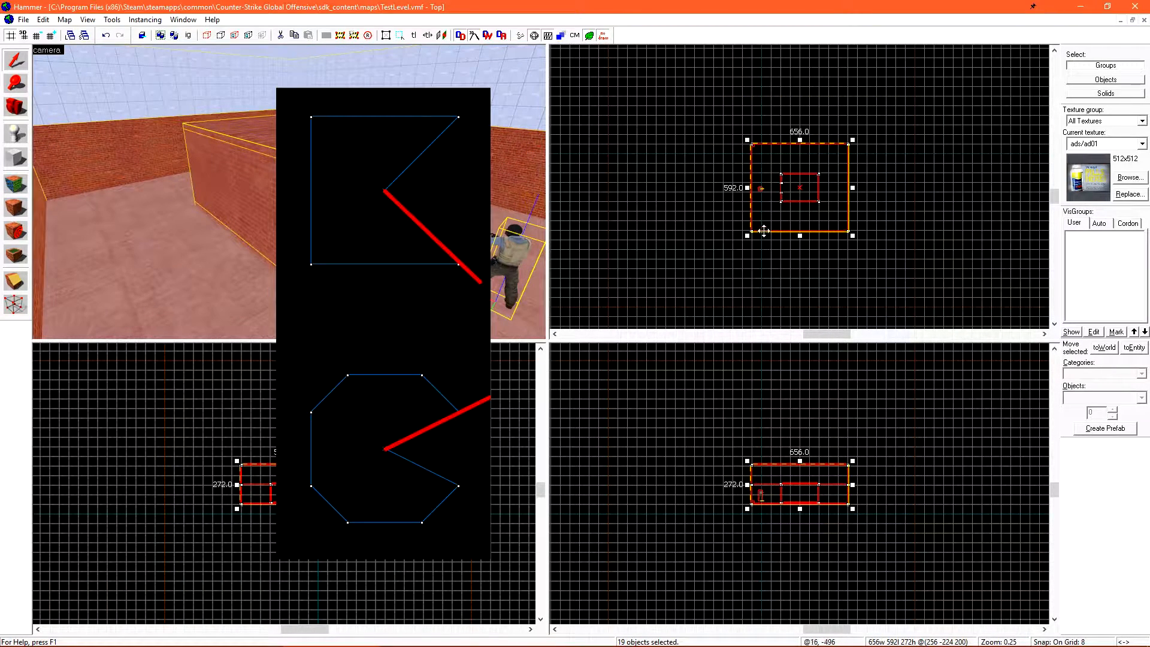
key("Delete")
Create a 64 × 64 × 64 unit block near the origin and deselect it
key("shift+b")
scroll(757, 497, "up", 5)
left_click_drag(758, 496, 758, 521)
scroll(757, 496, "up", 3)
left_click_drag(725, 391, 731, 524)
key("Return")
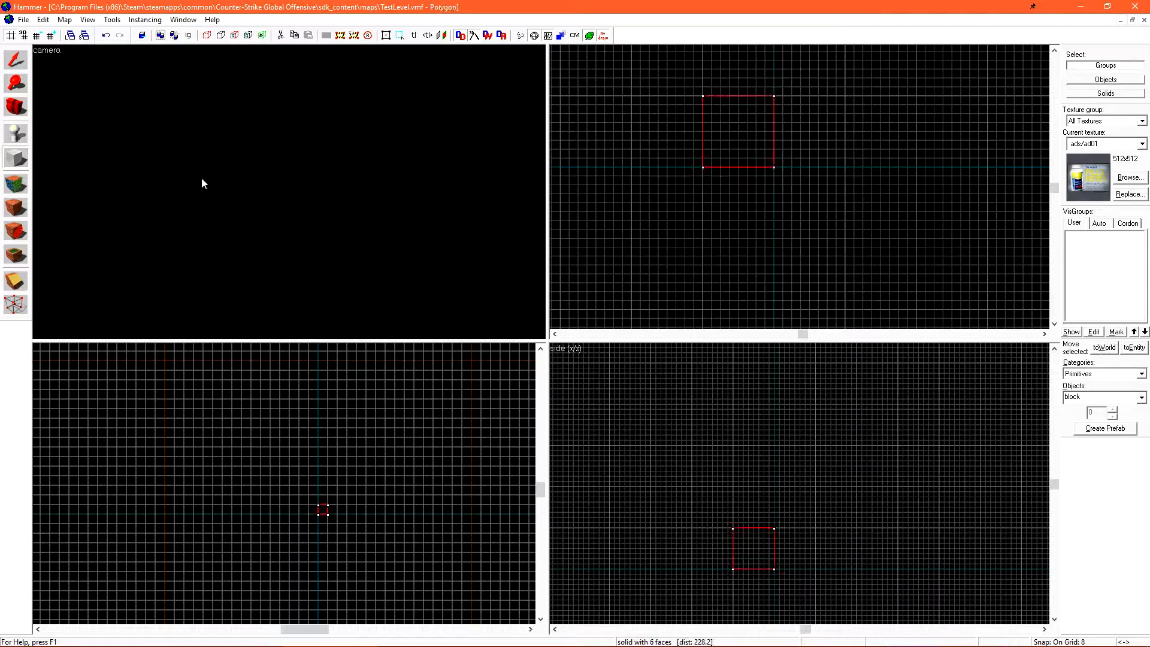
key("z")
key("s")
key("w")
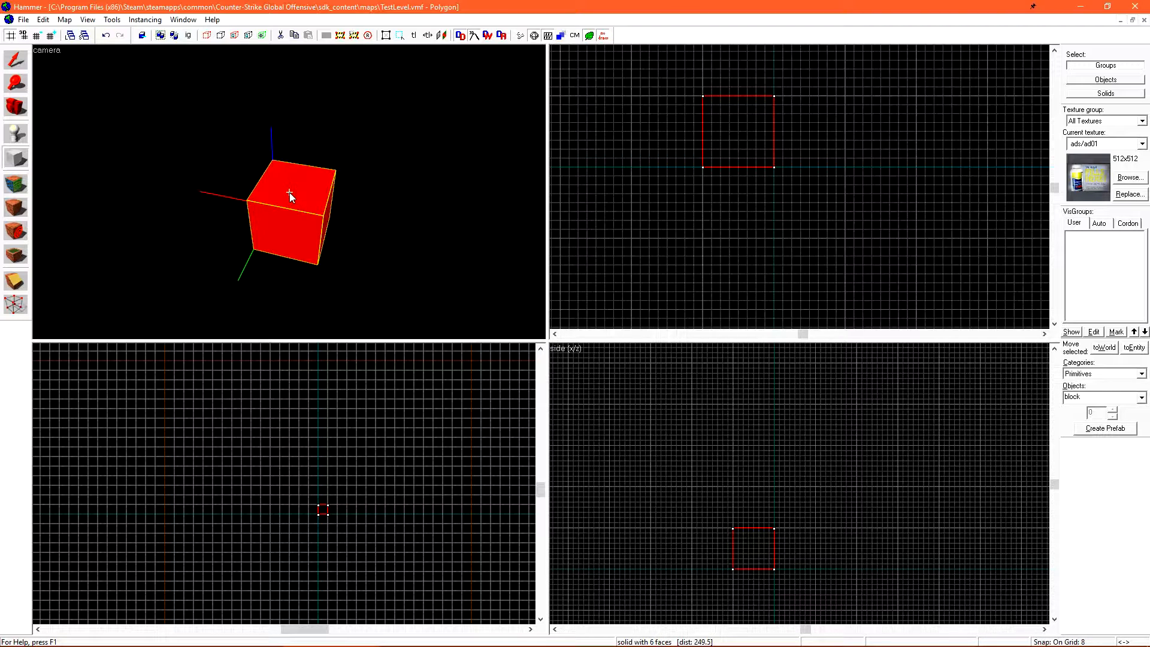
key("z")
key("shift+s")
left_click(405, 185)
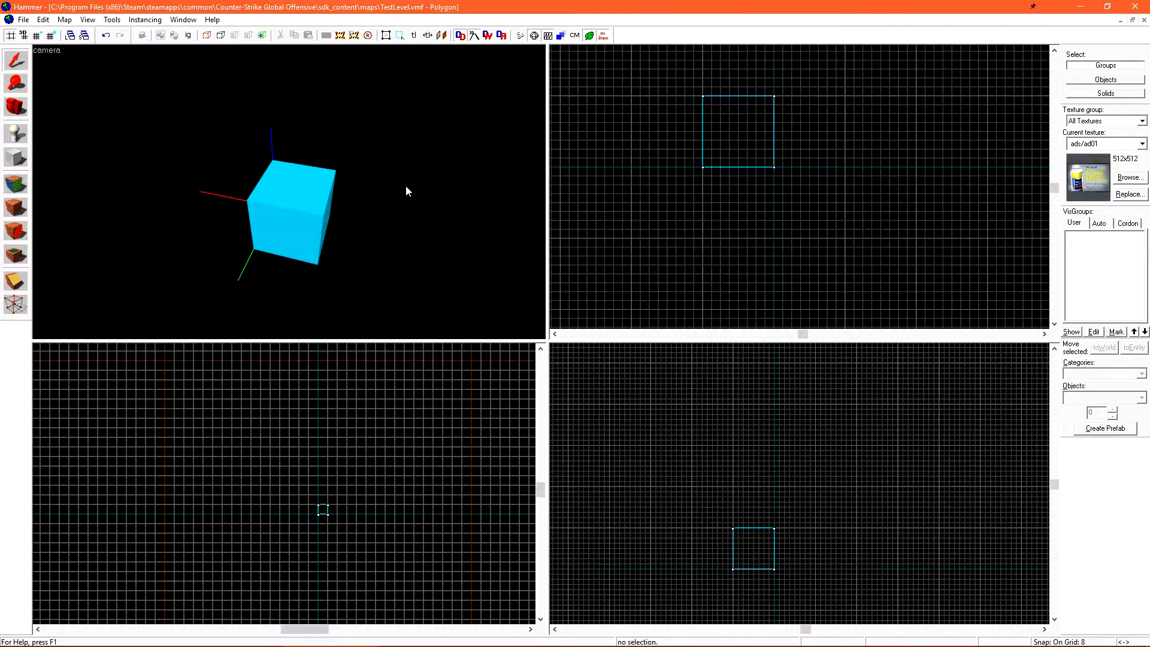
Clip off the block's upper corner diagonally between the midpoints of its top and side edges in the front view
key("z")
key("z")
left_click(314, 160)
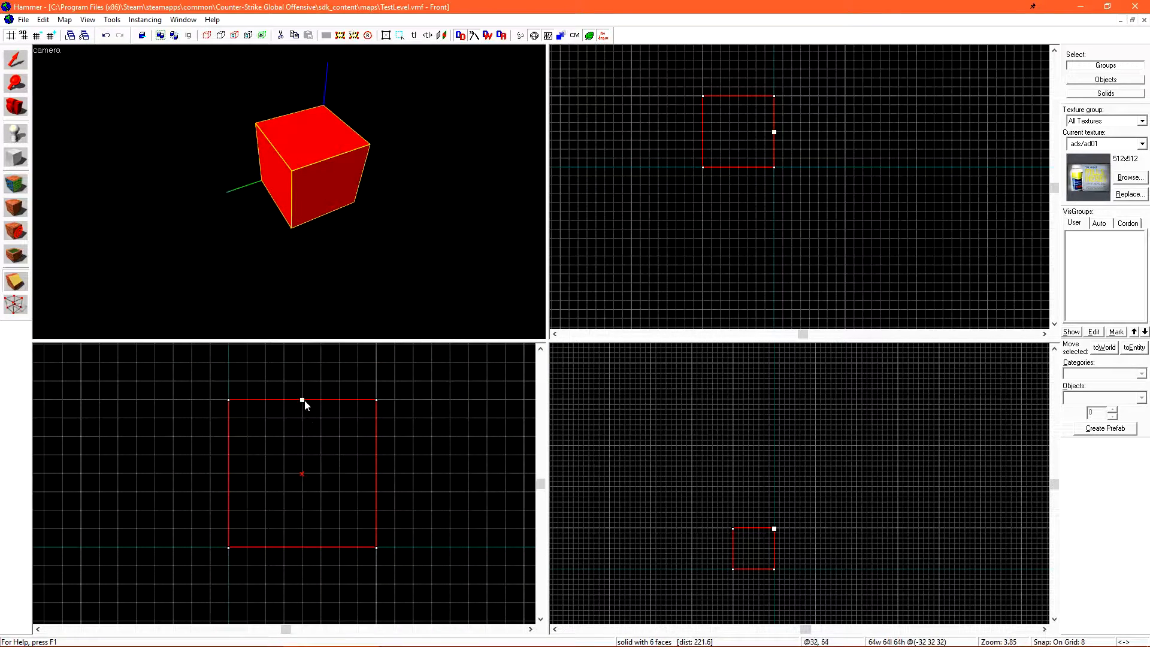
left_click_drag(302, 399, 376, 473)
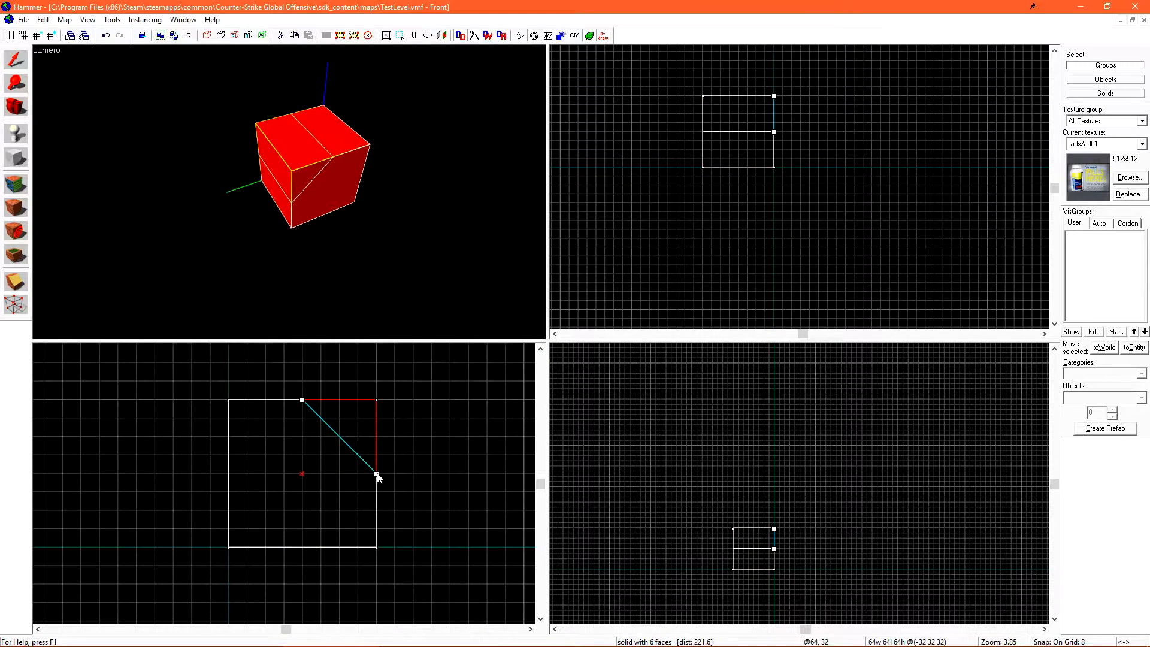
key("Return")
Move the cut's top vertices to the block's outer corner and its side vertices to the centre, forming a concave V notch
key("shift+v")
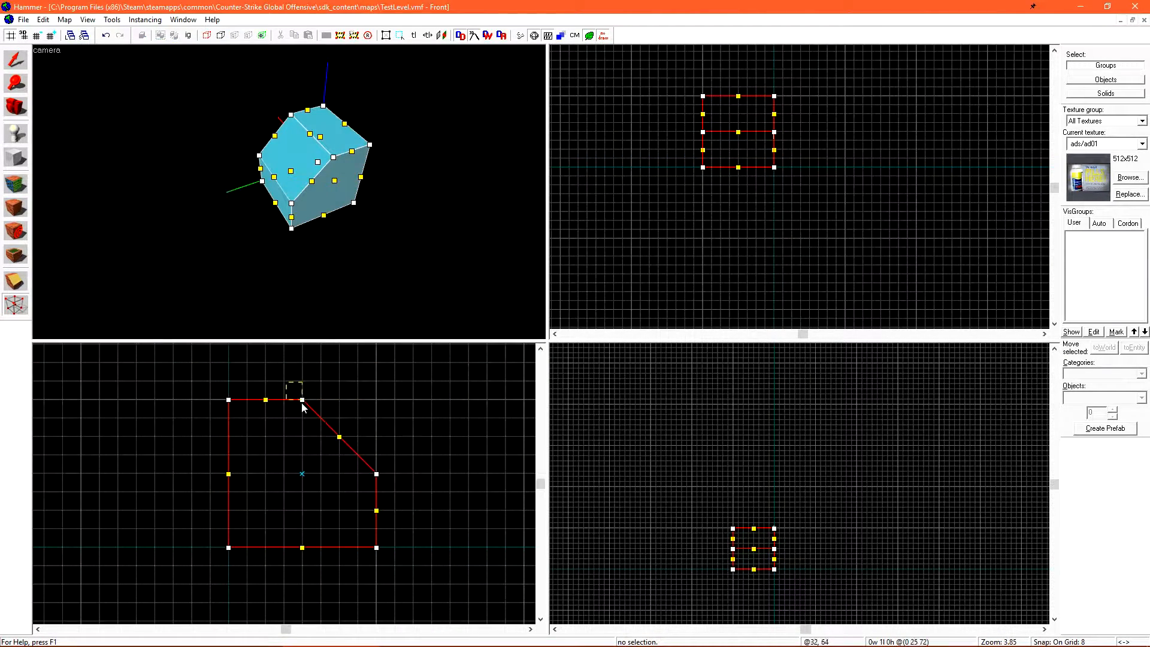
left_click_drag(302, 400, 377, 400)
left_click_drag(418, 462, 313, 472)
key("Return")
key("shift+s")
left_click(391, 240)
Examine the concave notched block from several angles in the camera view
key("z")
key("a")
key("w")
key("z")
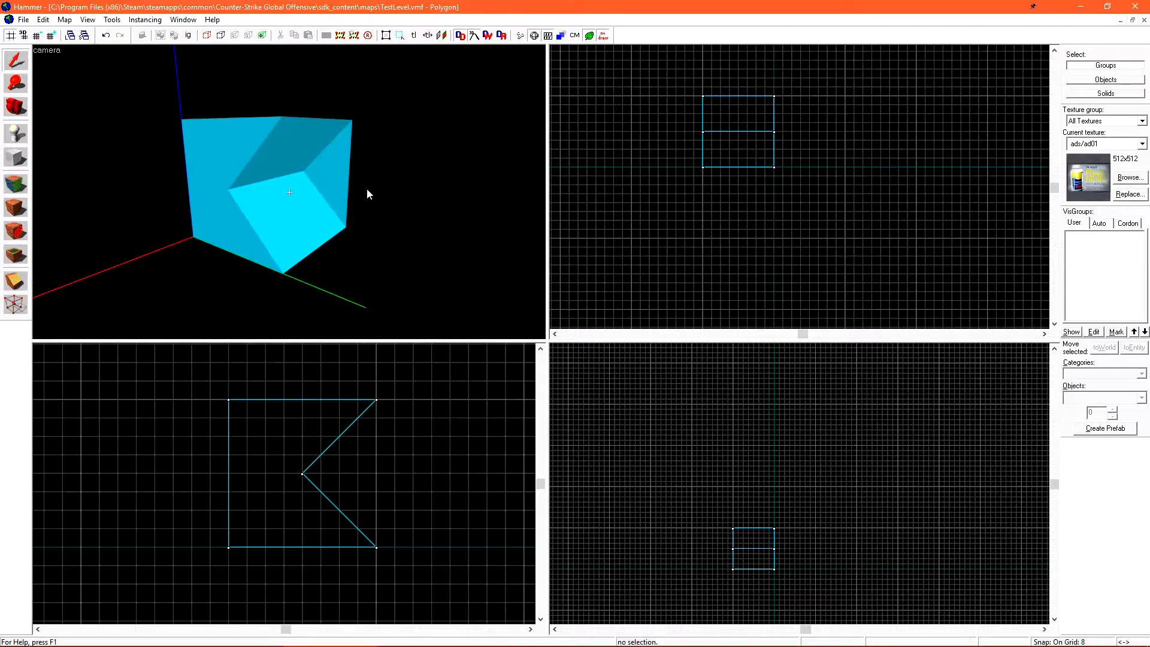
left_click(277, 191)
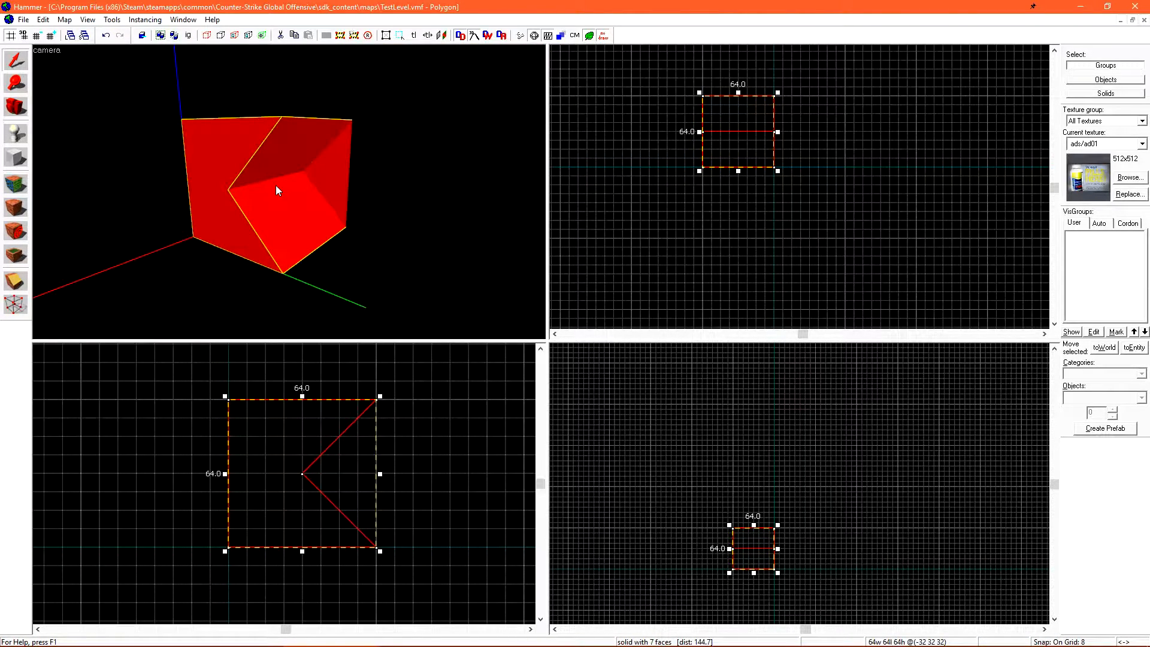
left_click(396, 149)
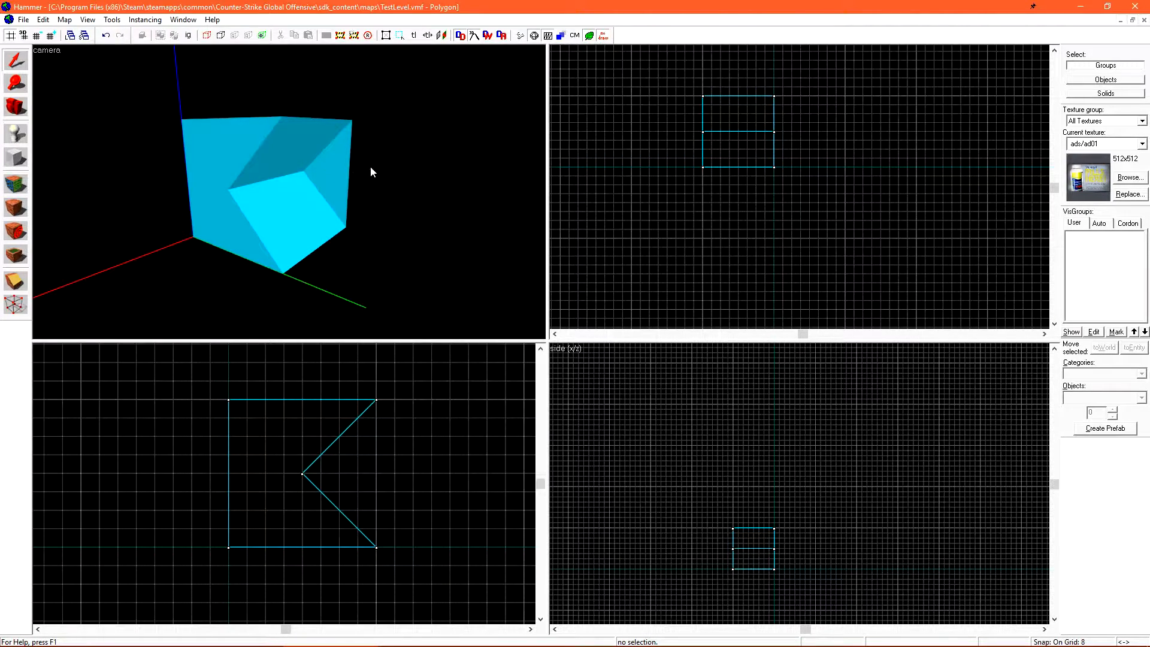
key("z")
key("d")
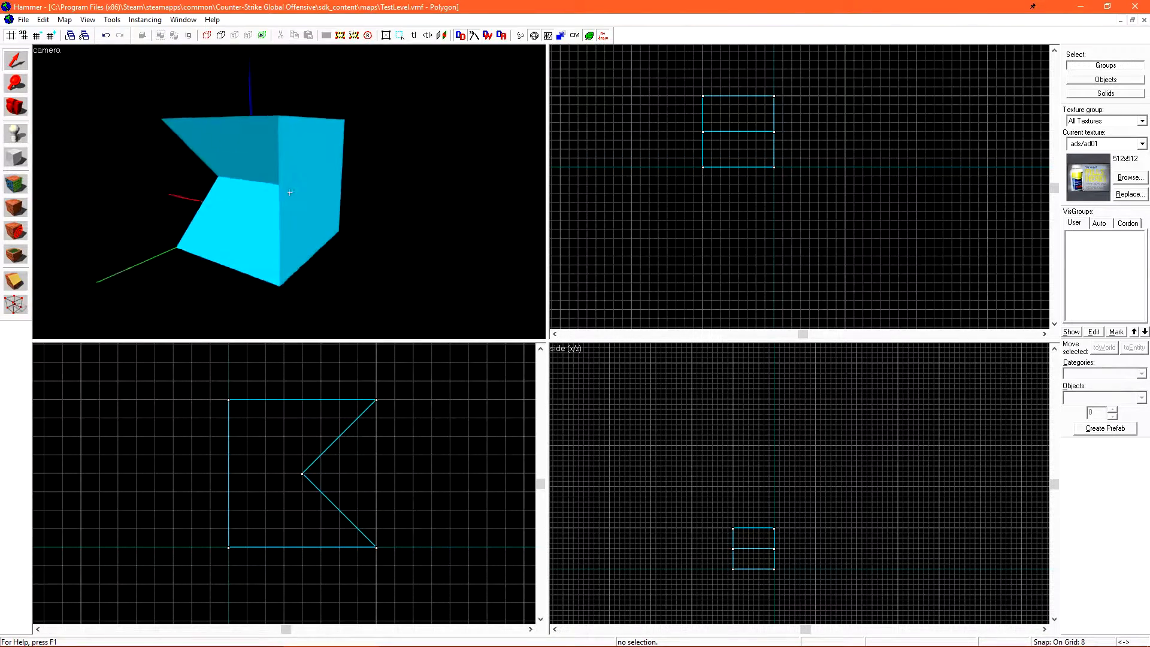
Close and reopen TestLevel.vmf, accepting the re-save with invalid solids removed
left_click(1143, 20)
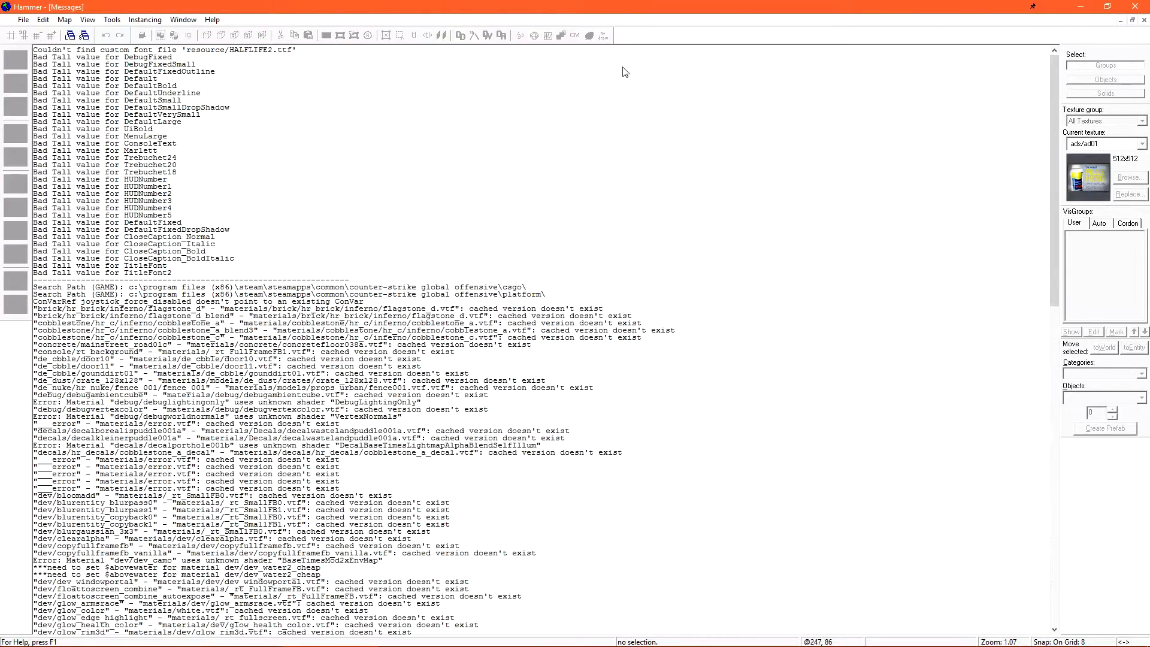
left_click(23, 19)
left_click(66, 215)
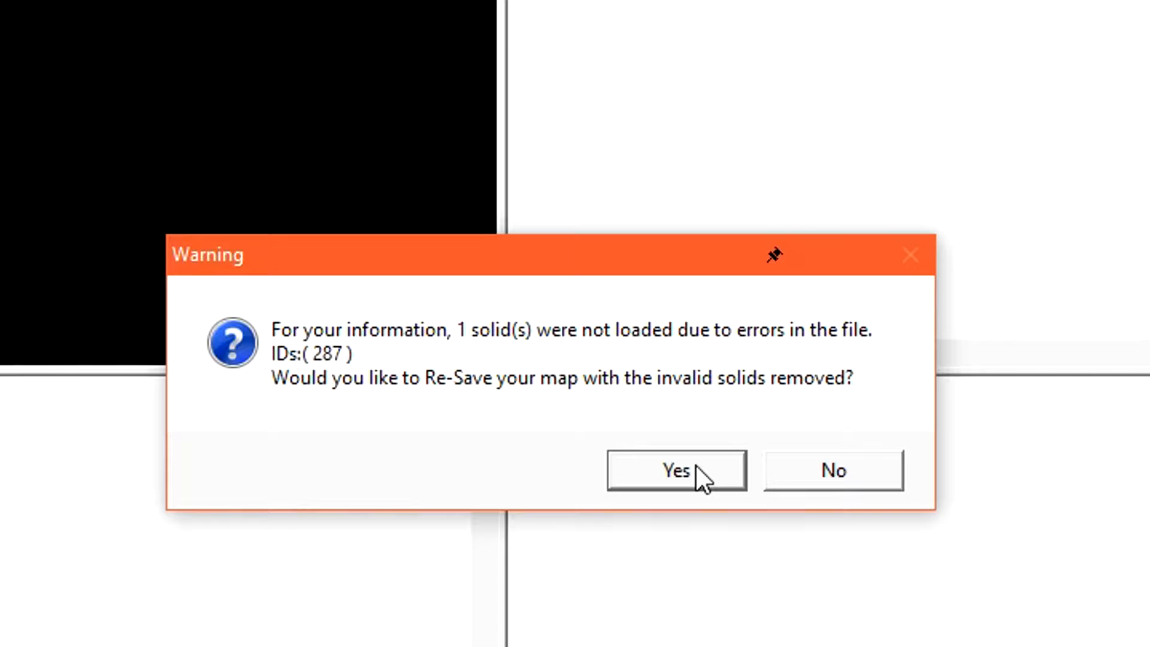
left_click(696, 465)
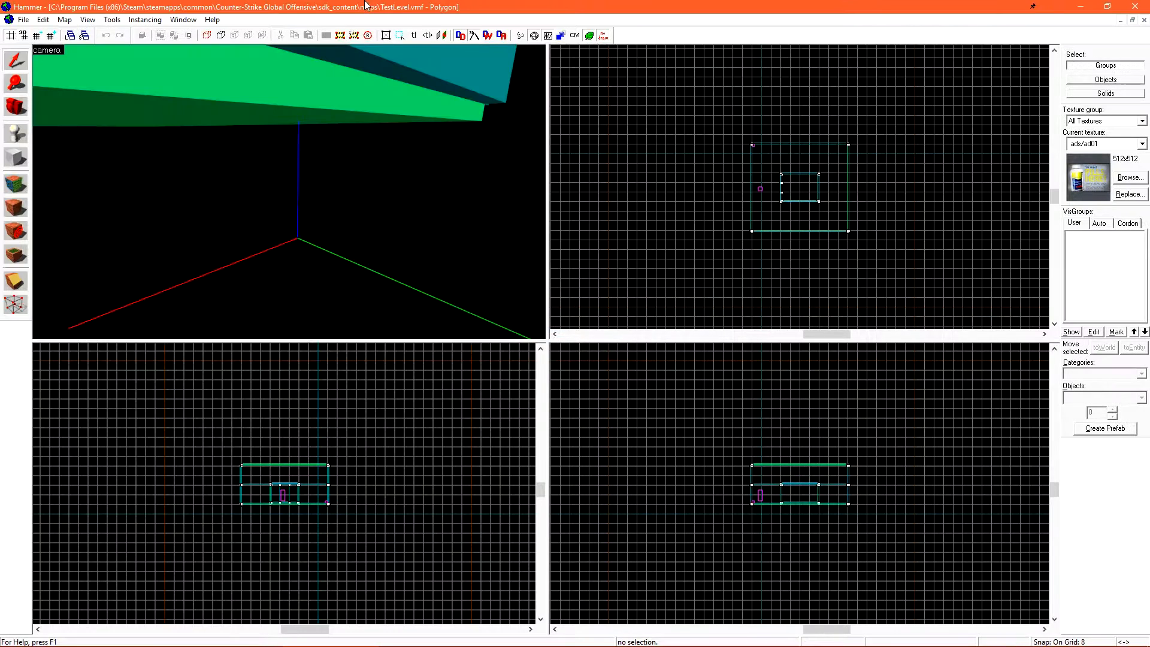
Inspect the house's interior, its solid back wall and the separate wall brushes on either side of the front doorway
left_click_drag(354, 250, 292, 198)
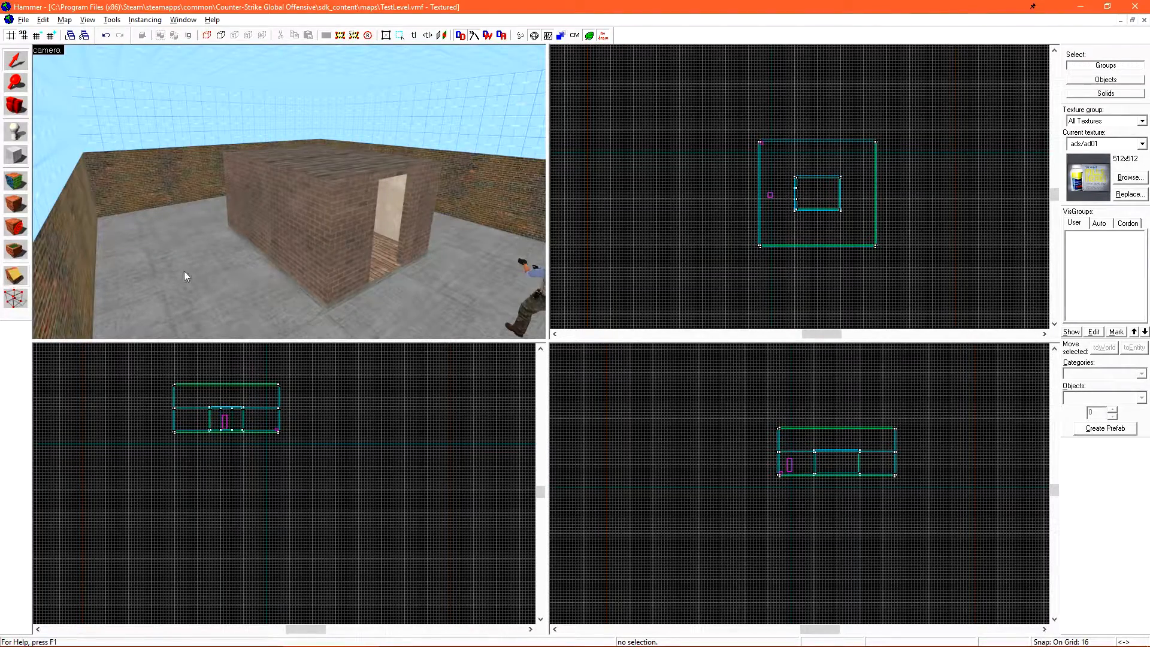
key("z")
key("w")
key("z")
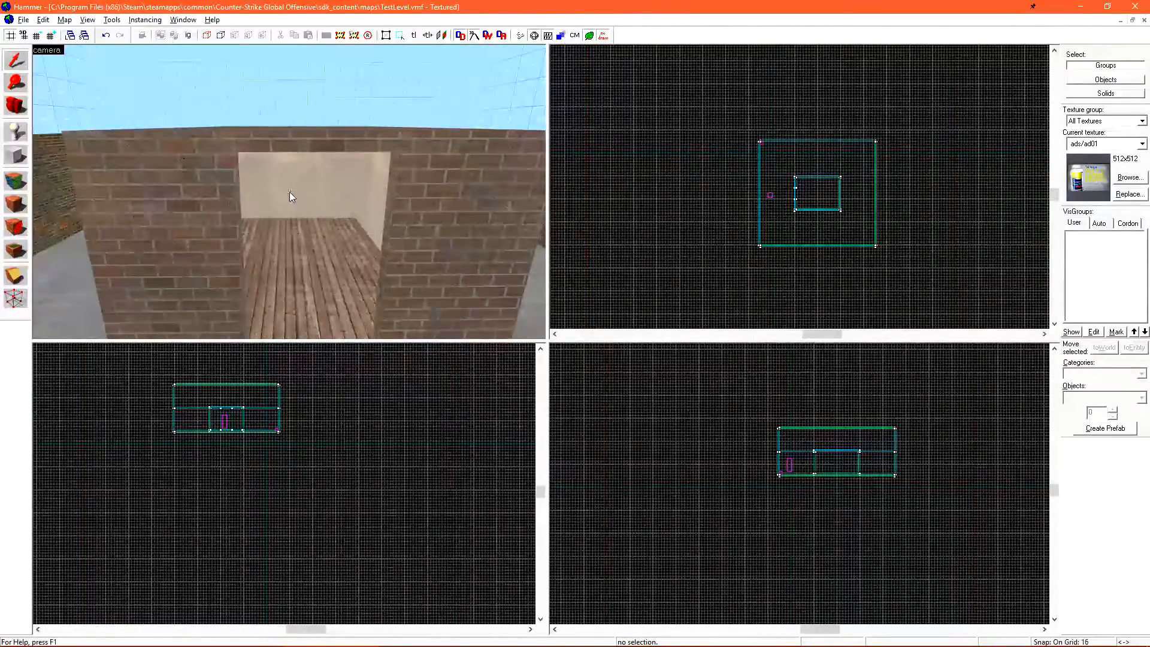
key("w")
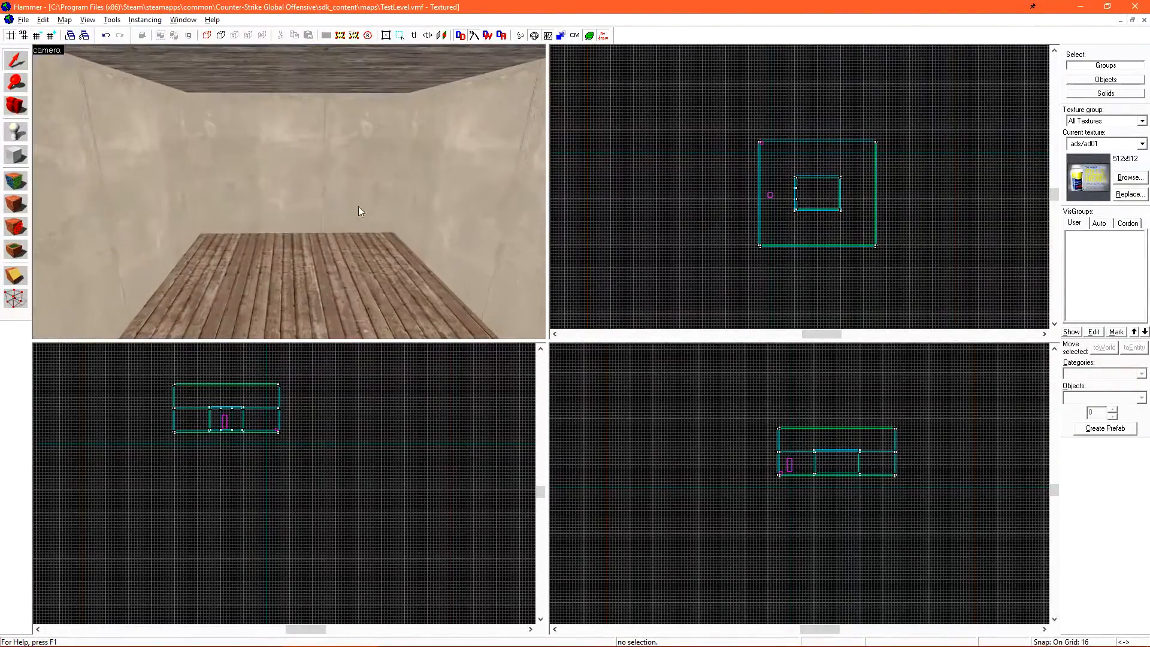
left_click(276, 170)
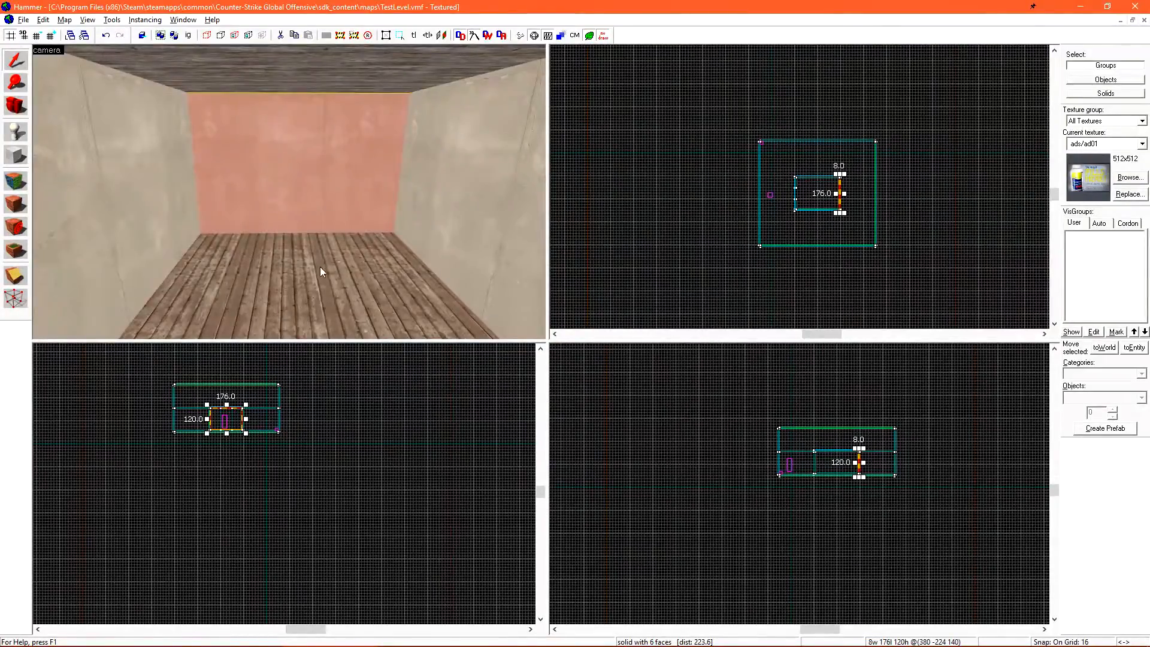
key("s")
left_click(196, 218)
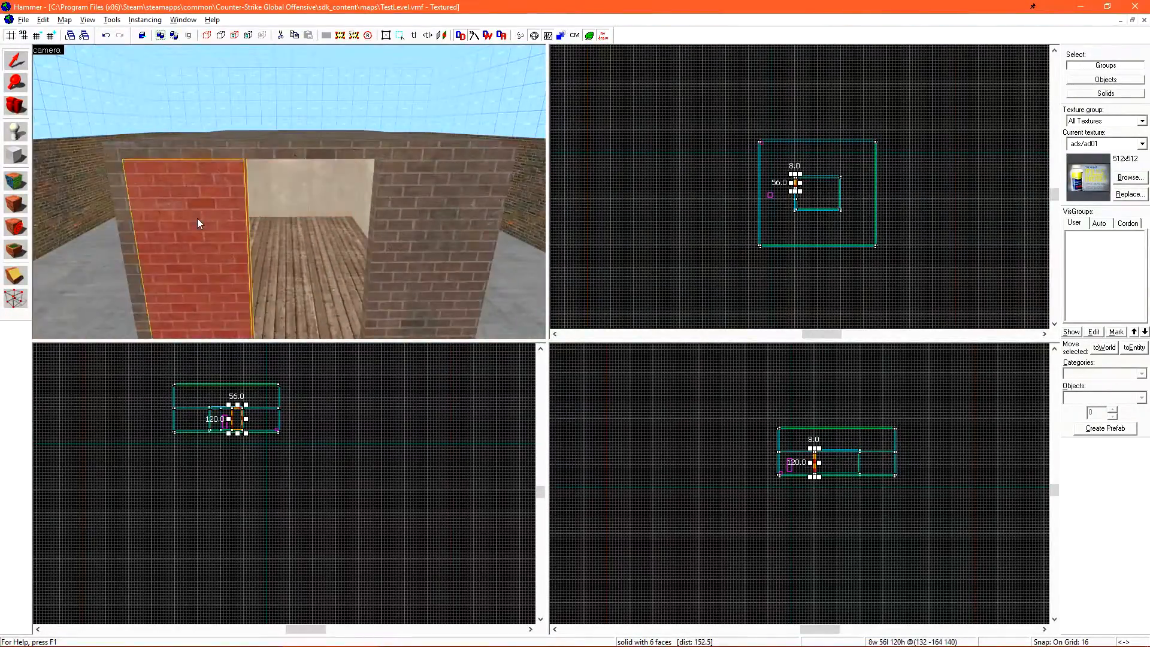
left_click(411, 207)
left_click(244, 216)
left_click(376, 212)
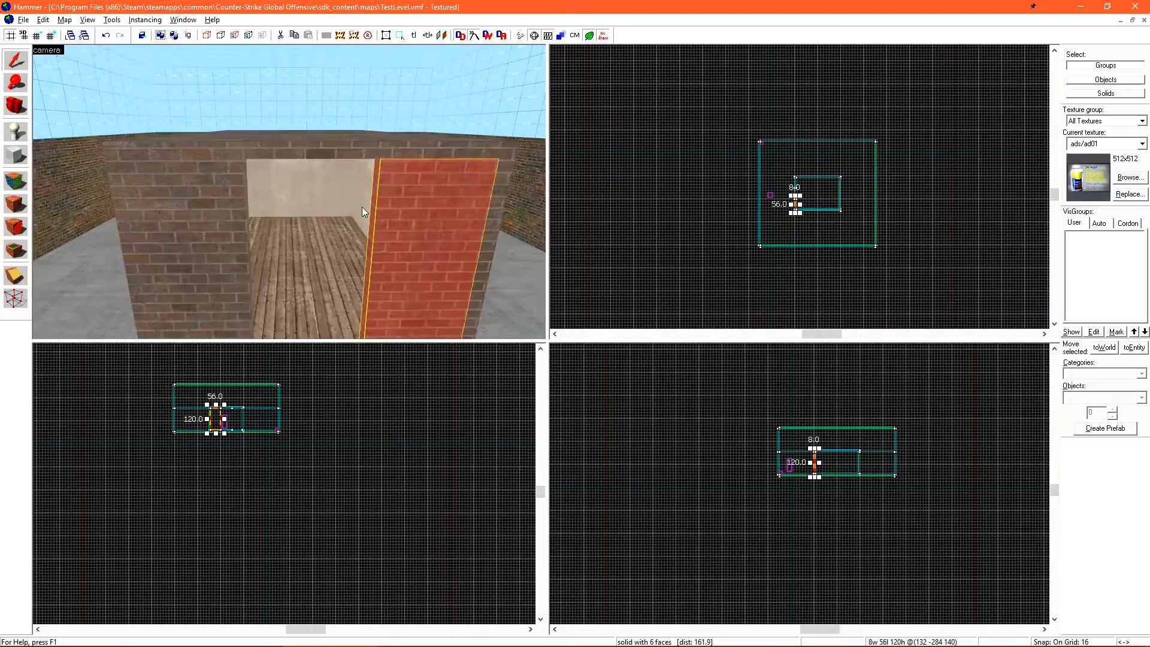
Split the house's back wall brush through the middle with the Clipping tool, keeping both halves
key("w")
left_click(303, 157)
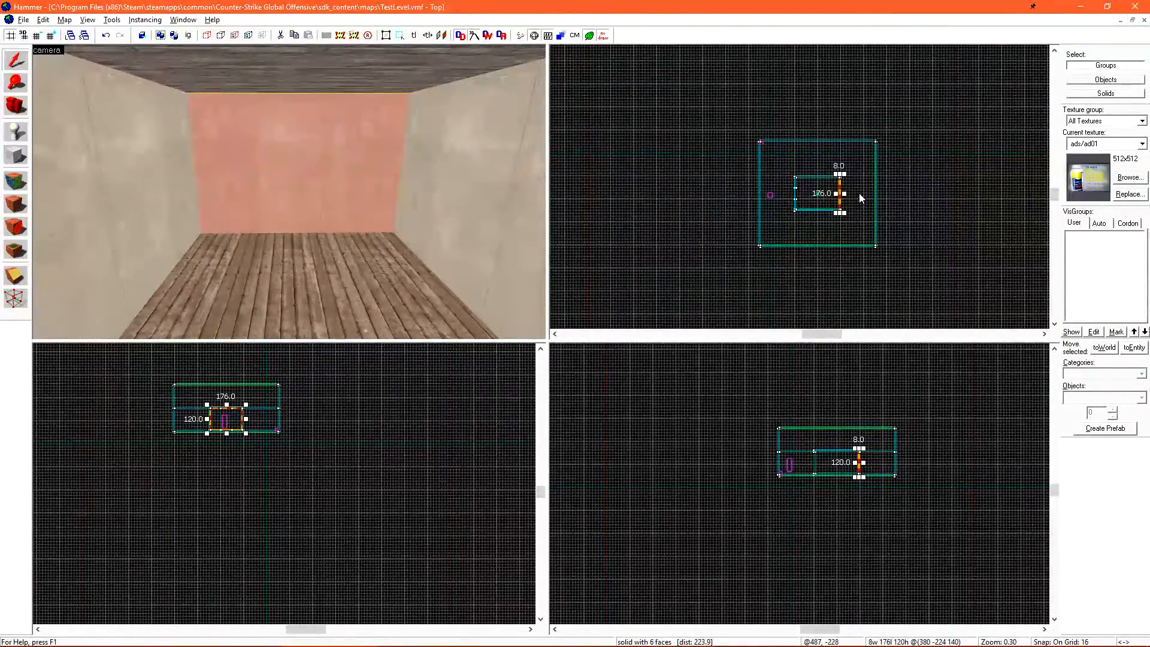
scroll(851, 198, "up", 2)
scroll(849, 193, "up", 3)
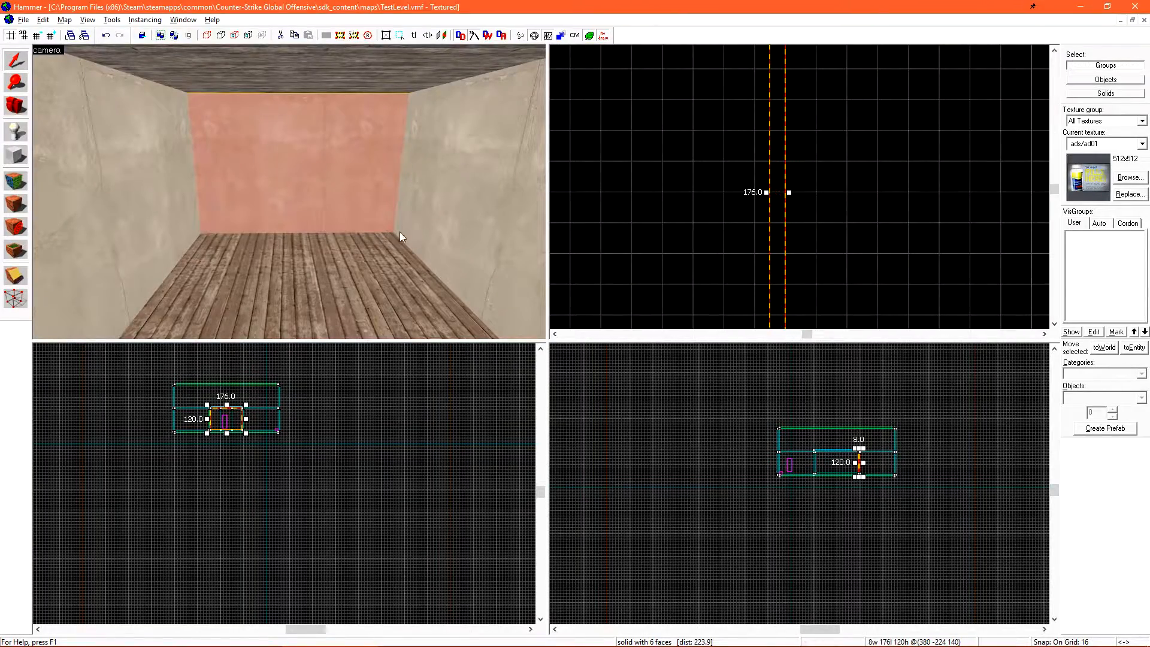
left_click(16, 284)
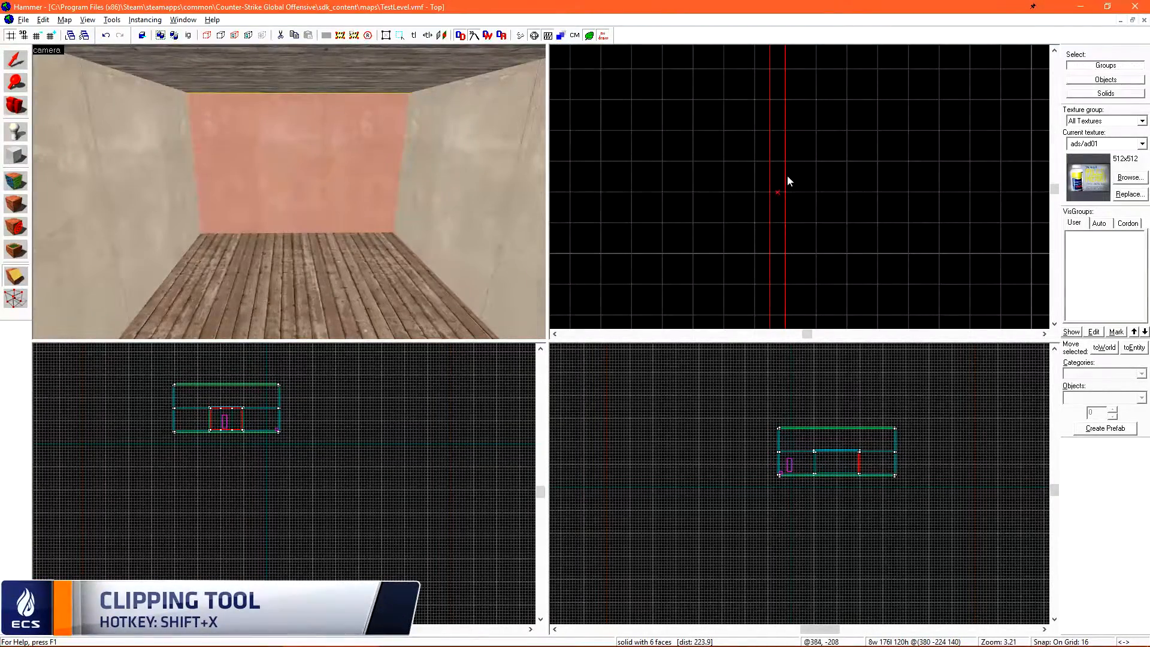
left_click_drag(655, 192, 914, 192)
scroll(779, 160, "down", 3)
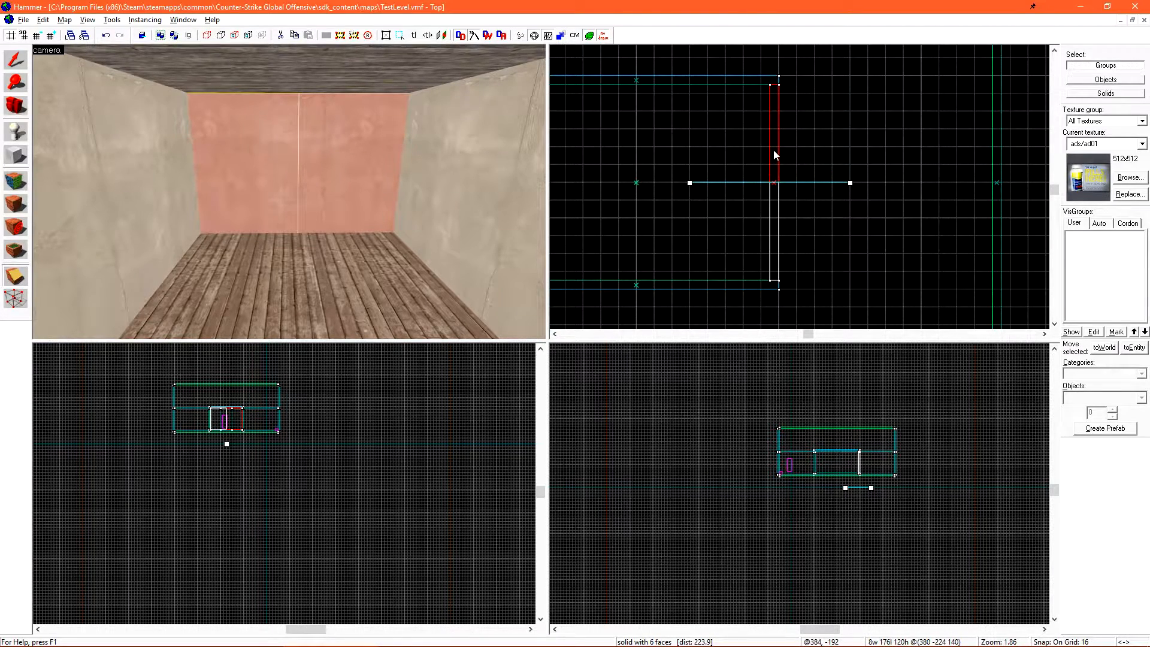
left_click(22, 280)
left_click(22, 280)
left_click(22, 280)
left_click(22, 280)
left_click(22, 280)
left_click(23, 280)
left_click(22, 281)
left_click(22, 280)
left_click(23, 280)
left_click(22, 280)
key("Return")
Shorten both halves of the back wall to 56 units, opening a doorway between them
left_click(17, 62)
left_click(261, 148)
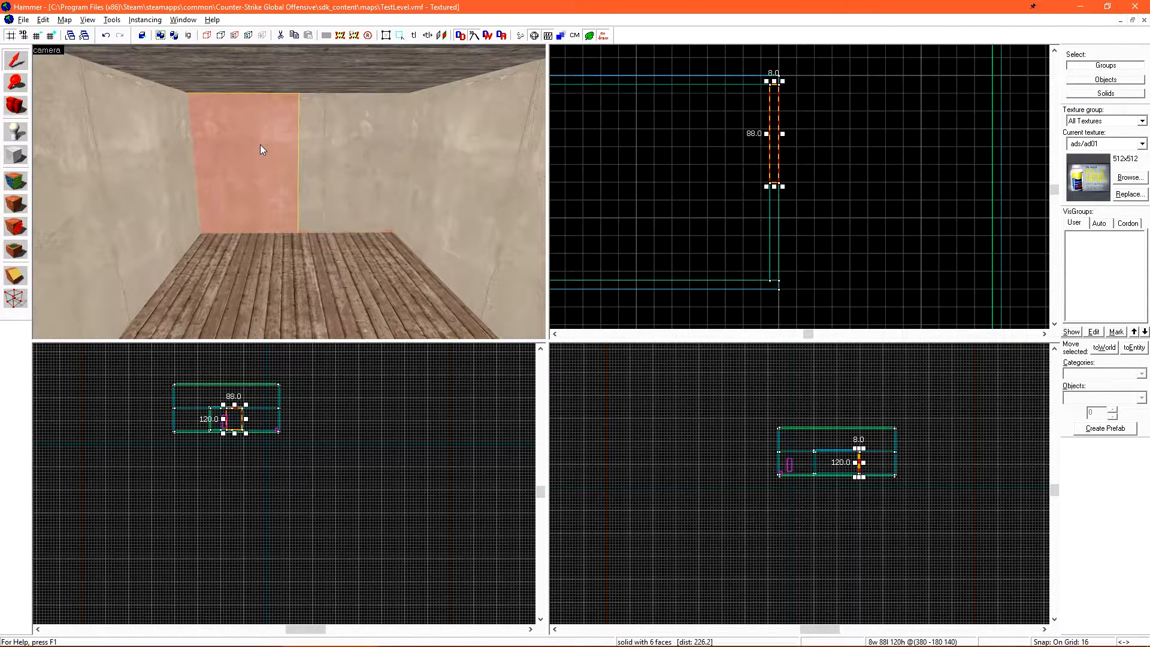
left_click(333, 146)
left_click(262, 142)
left_click(339, 138)
left_click(279, 146)
left_click_drag(776, 186, 774, 214)
left_click(775, 180)
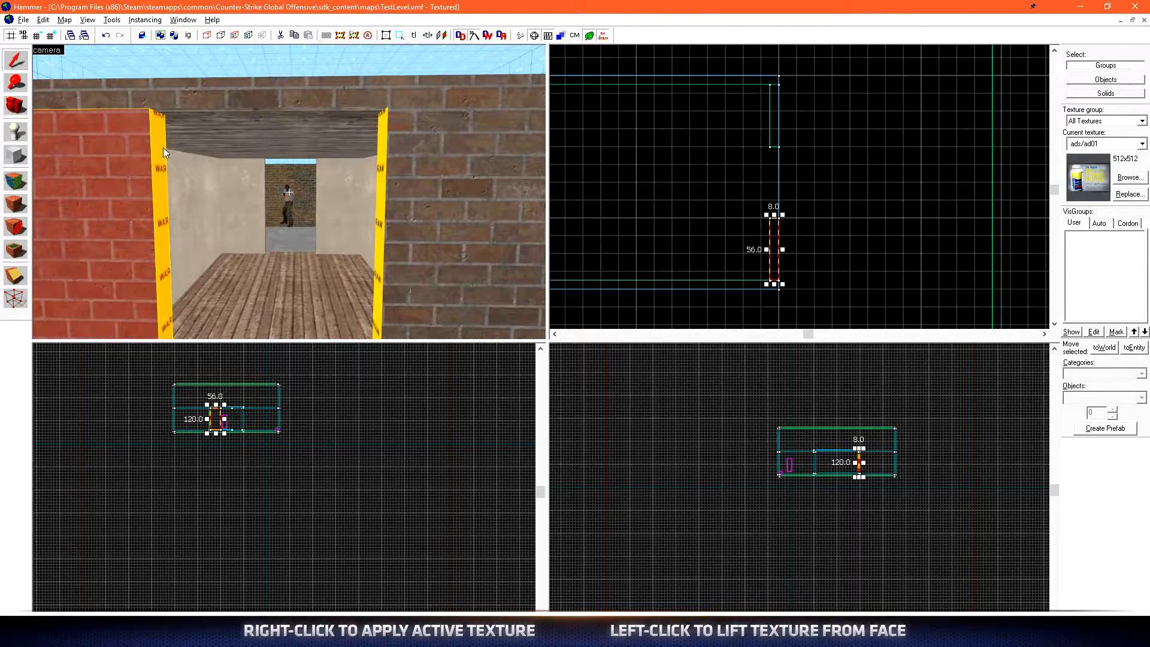
Apply the brick/hr_brick/brick_b texture to the exposed side faces of the new back doorway
key("shift+a")
left_click(386, 135)
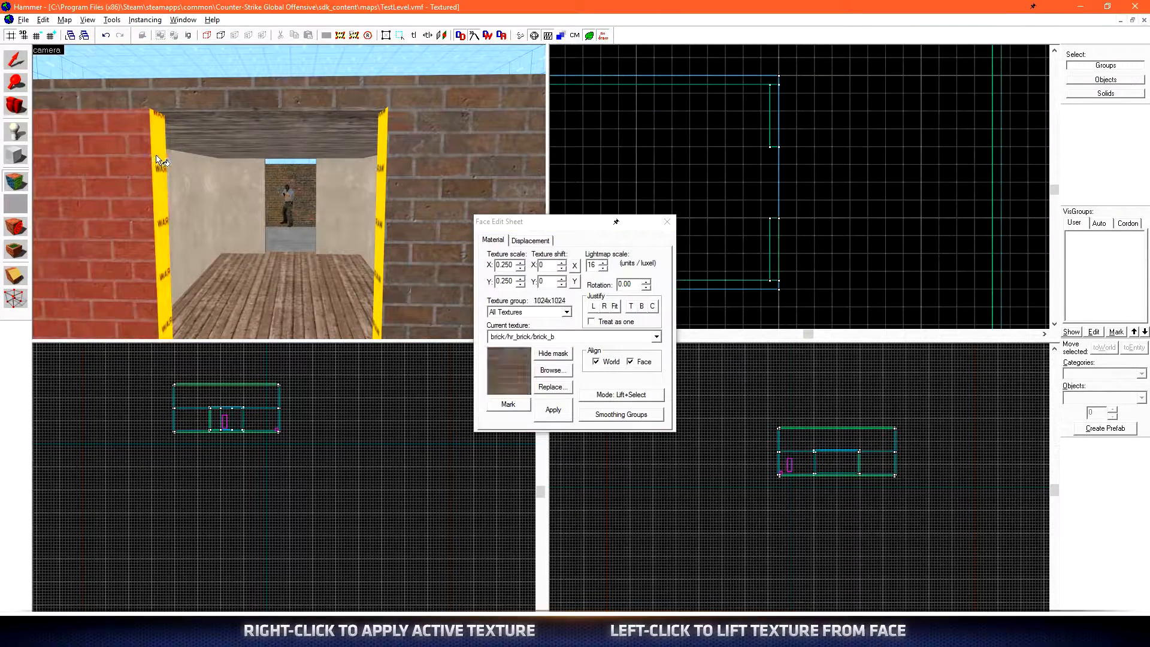
right_click(383, 132)
key("shift+s")
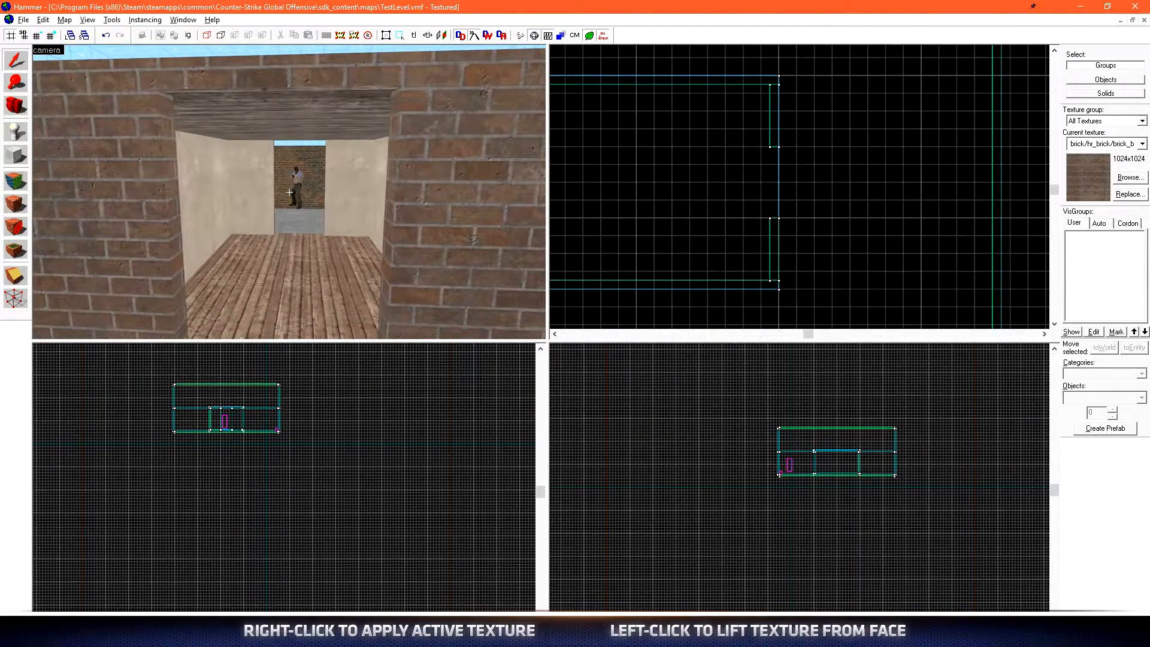
Clip the house's 256-unit side wall in two places, keeping all pieces, to separate a 64-unit-wide middle section
key("w")
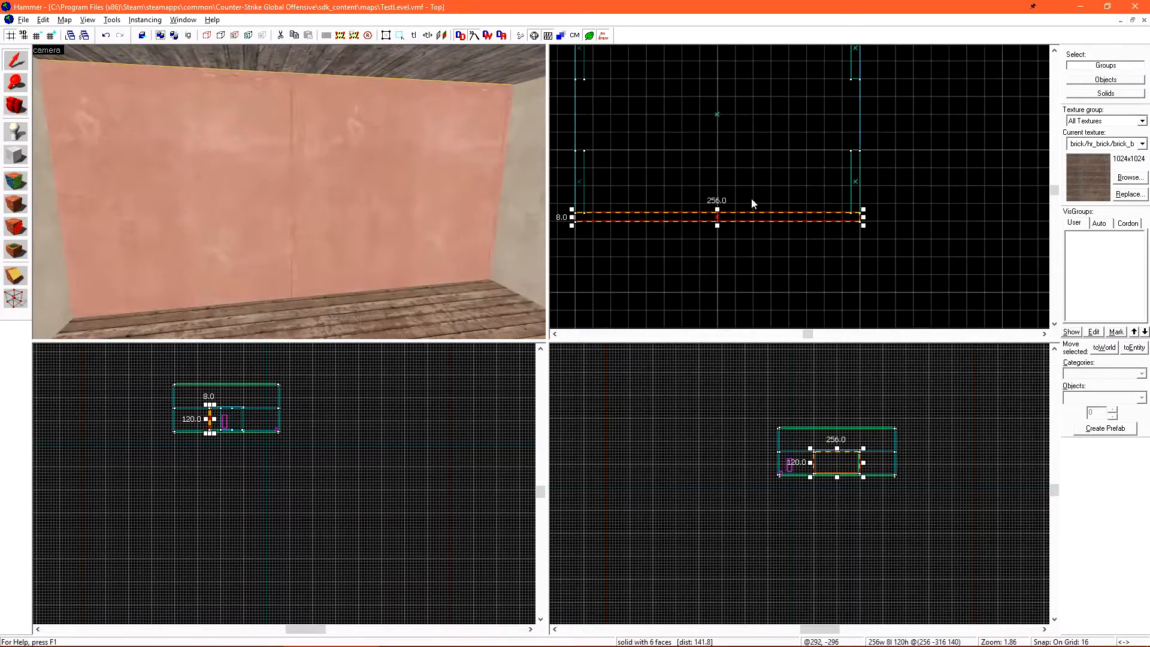
scroll(752, 198, "up", 3)
key("shift+x")
left_click_drag(652, 108, 664, 163)
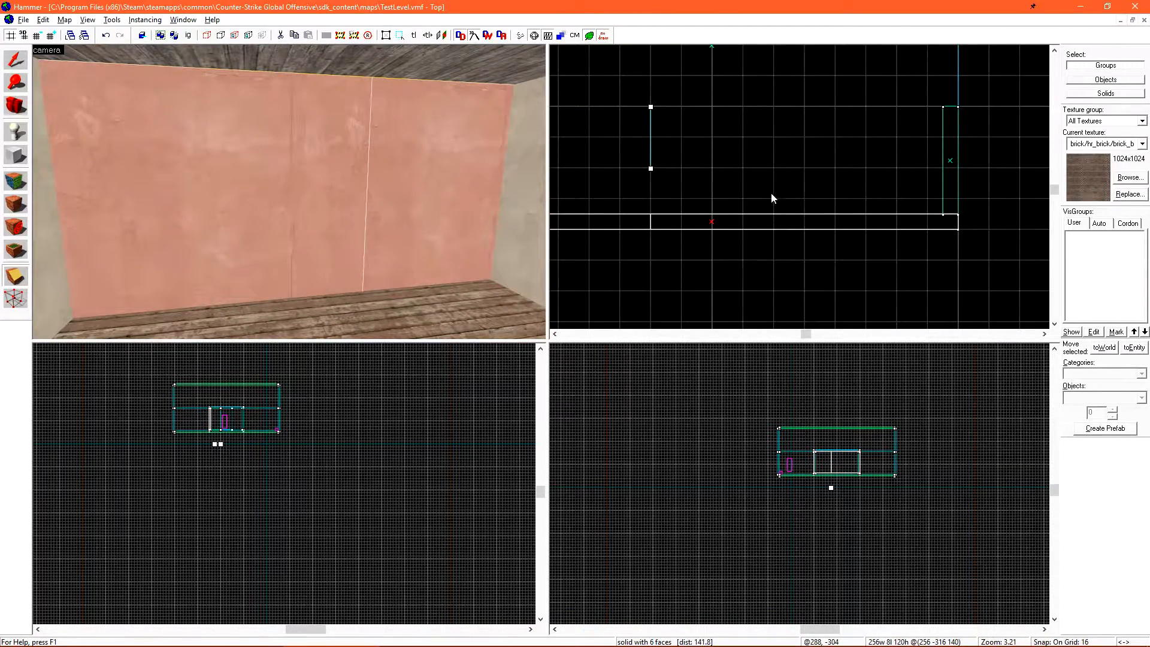
key("Return")
left_click_drag(773, 137, 773, 230)
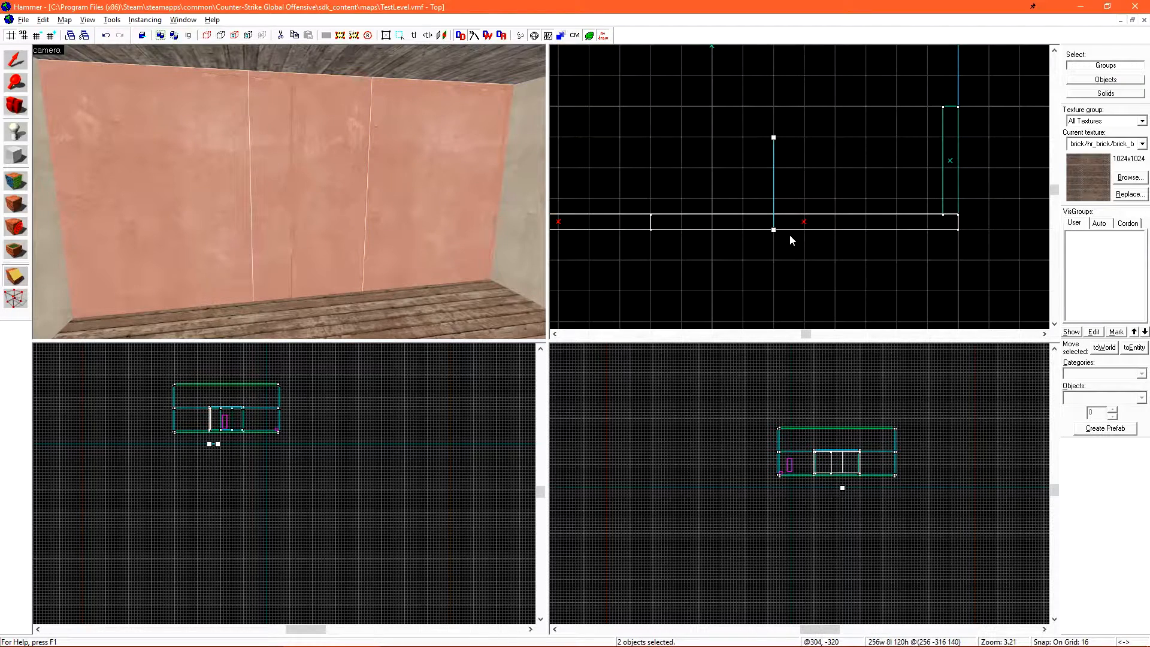
key("Return")
Try deleting the side wall's 64-unit-wide middle section and undo the deletion
key("shift+s")
left_click(249, 184)
key("Delete")
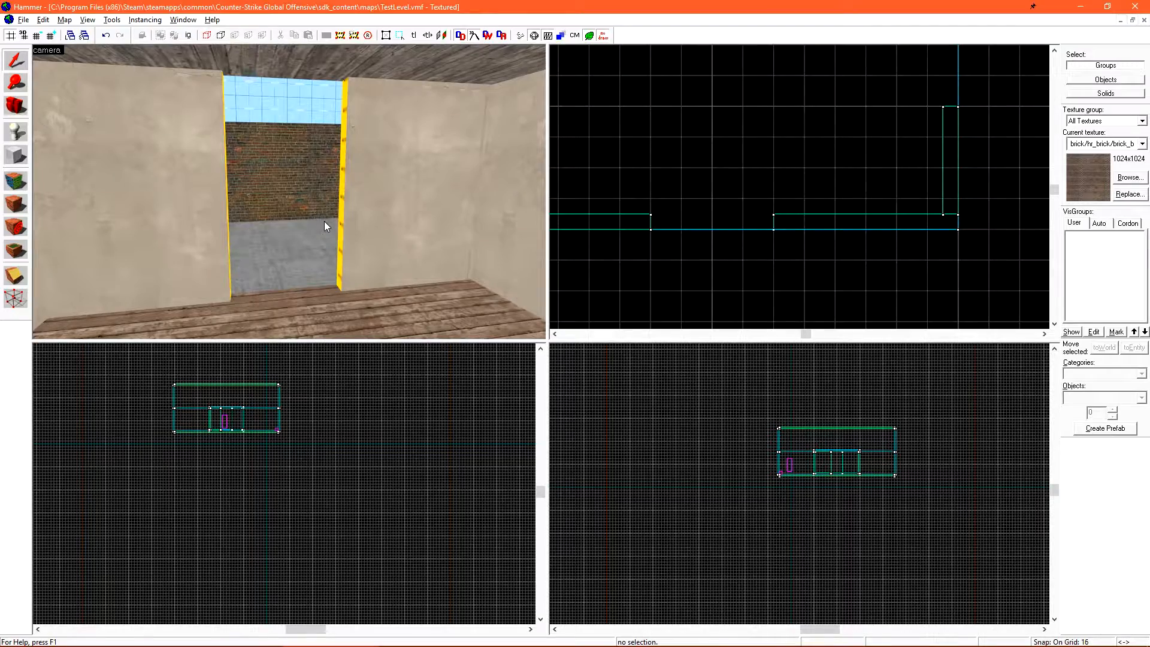
key("ctrl+z")
Clip the side wall's 64-unit-wide middle section horizontally 48 units above its base, keeping both pieces
scroll(215, 400, "up", 8)
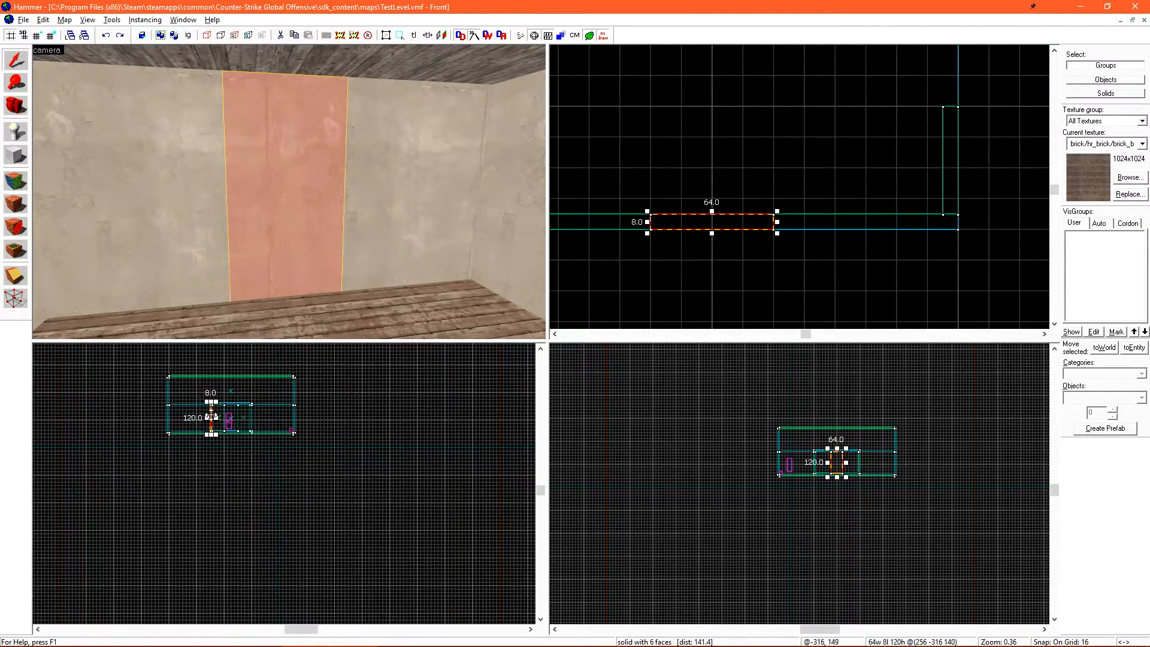
key("shift+a")
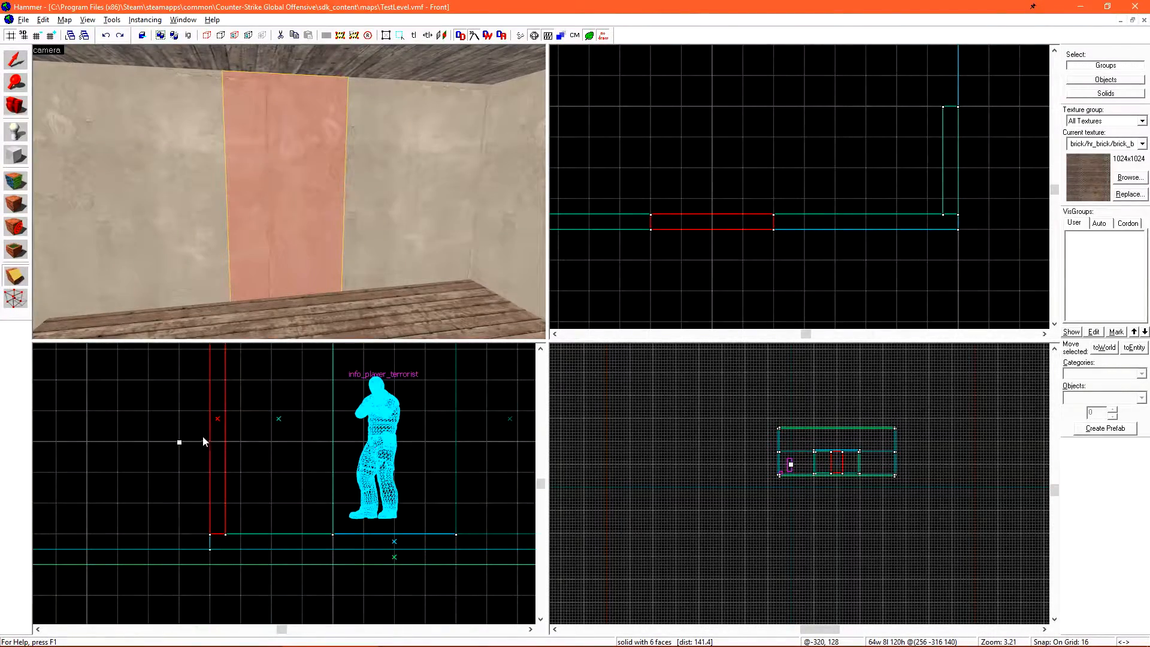
left_click_drag(203, 436, 216, 438)
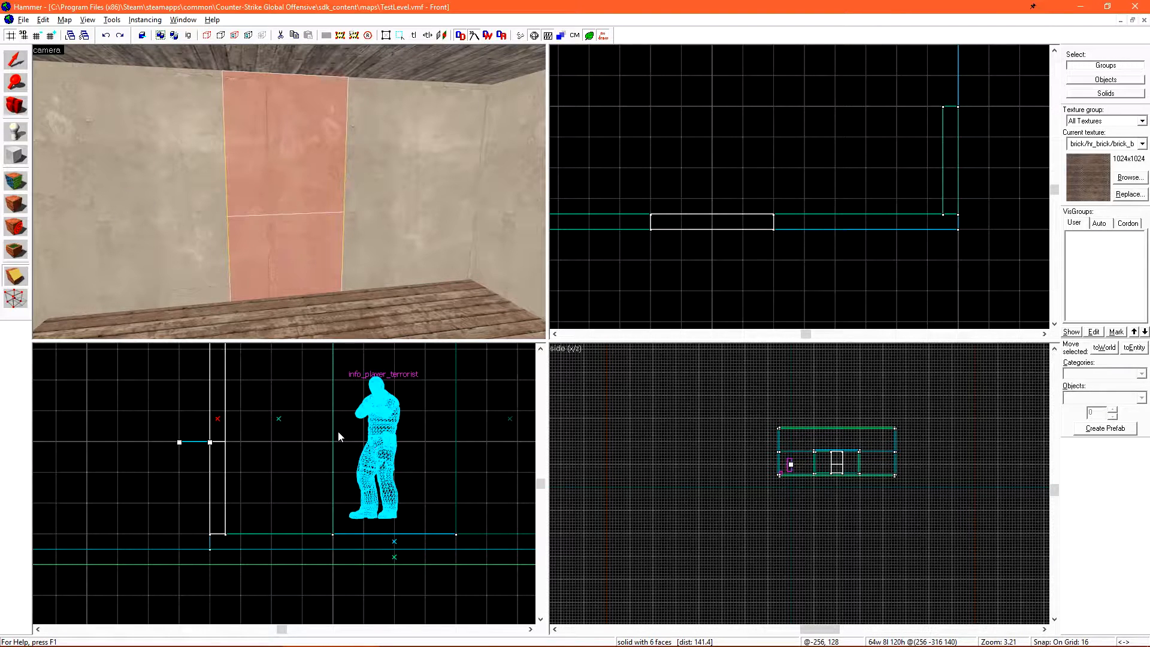
key("Return")
key("shift+s")
Raise the upper piece's lower edge and shorten the lower piece to 32 units high, opening a window between them
left_click(295, 143)
left_click(318, 240)
left_click(296, 170)
left_click(308, 229)
left_click(293, 197)
left_click_drag(217, 441, 221, 395)
left_click(264, 311)
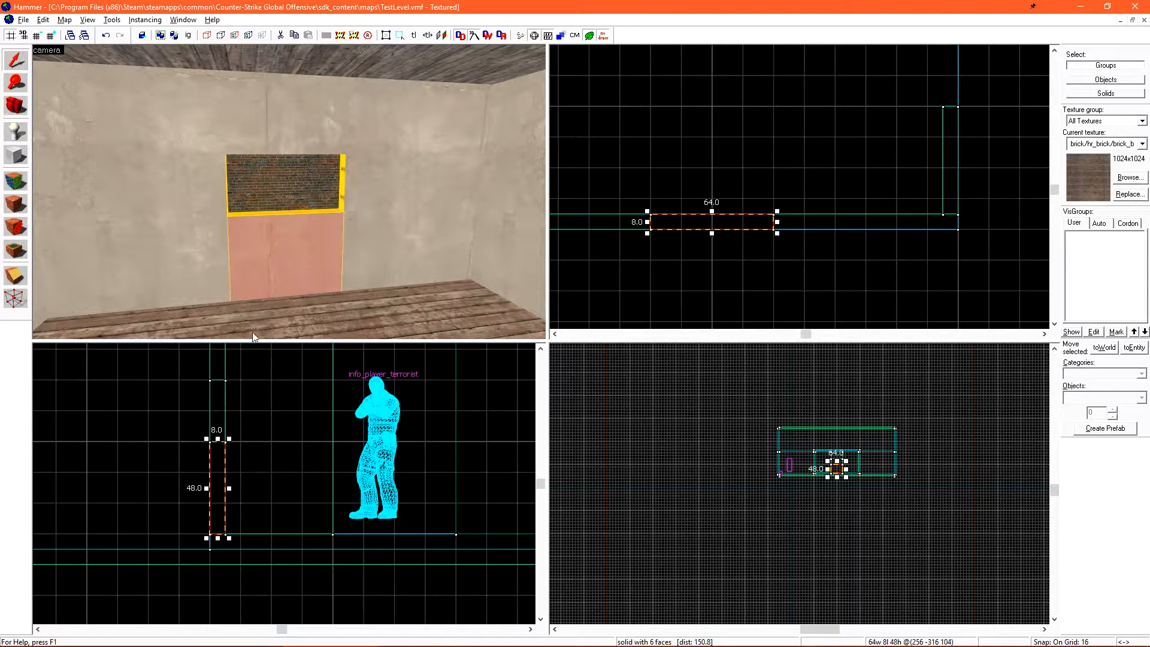
left_click_drag(217, 442, 217, 460)
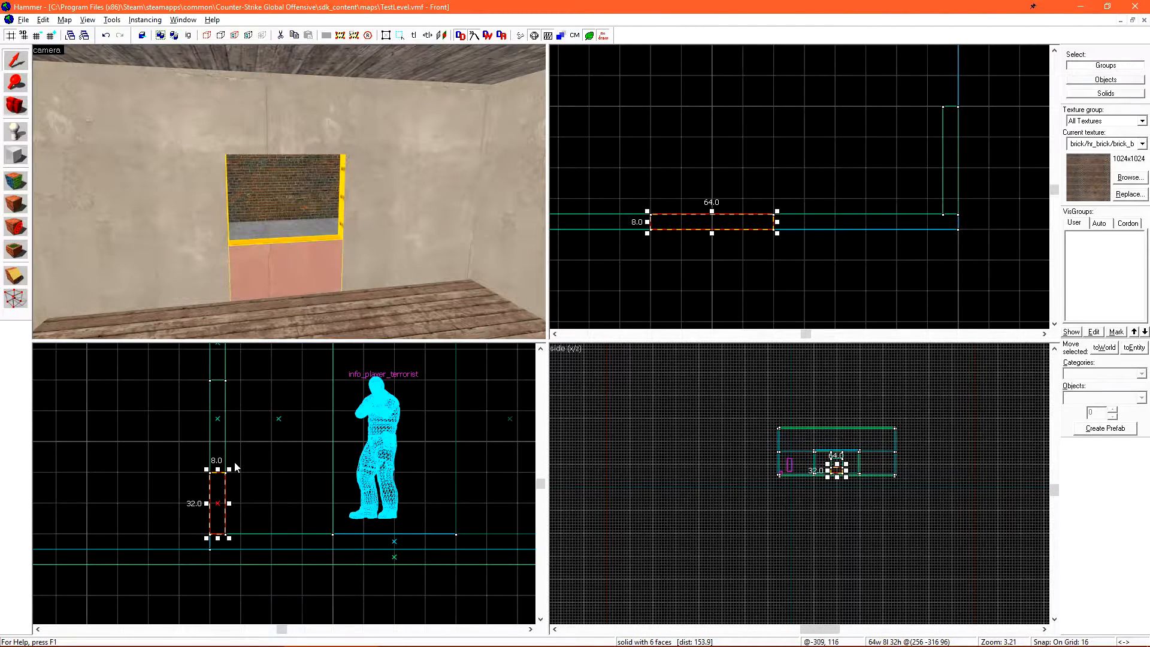
Apply the brick/hr_brick/brick_b texture to the exposed inner faces around the new window opening
left_click(591, 289)
scroll(347, 253, "up", 2)
key("shift+a")
key("z")
key("w")
key("z")
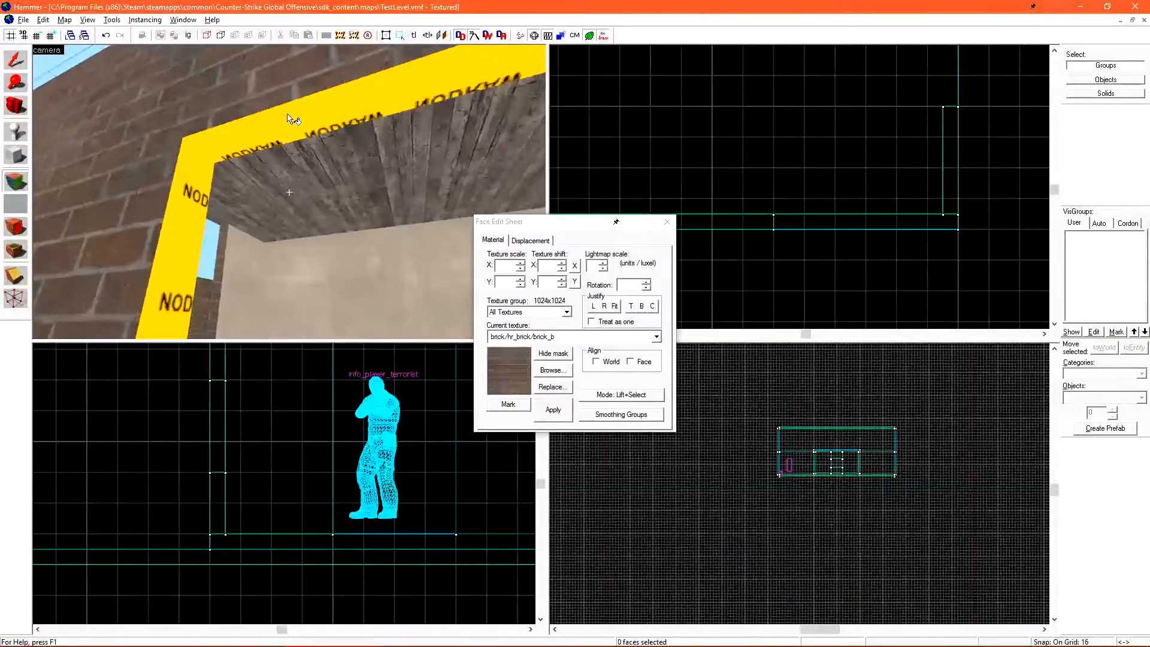
left_click(180, 117)
right_click(250, 125)
right_click(187, 182)
key("z")
key("z")
left_click(289, 192)
right_click(255, 205)
left_click(244, 312)
right_click(223, 246)
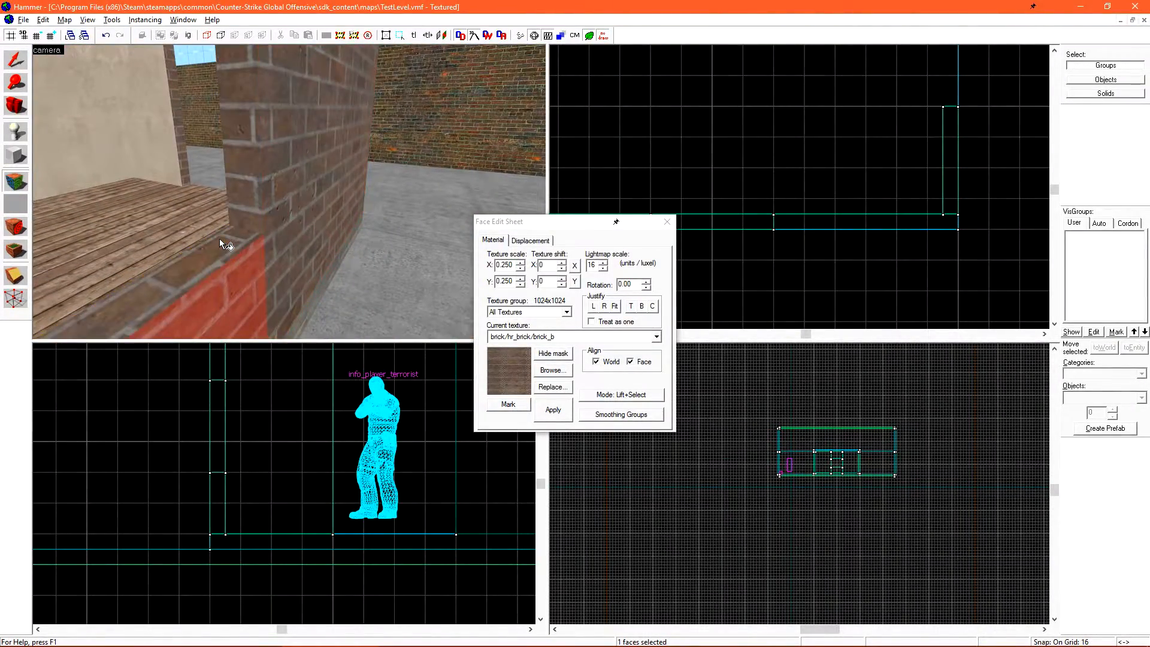
key("shift+s")
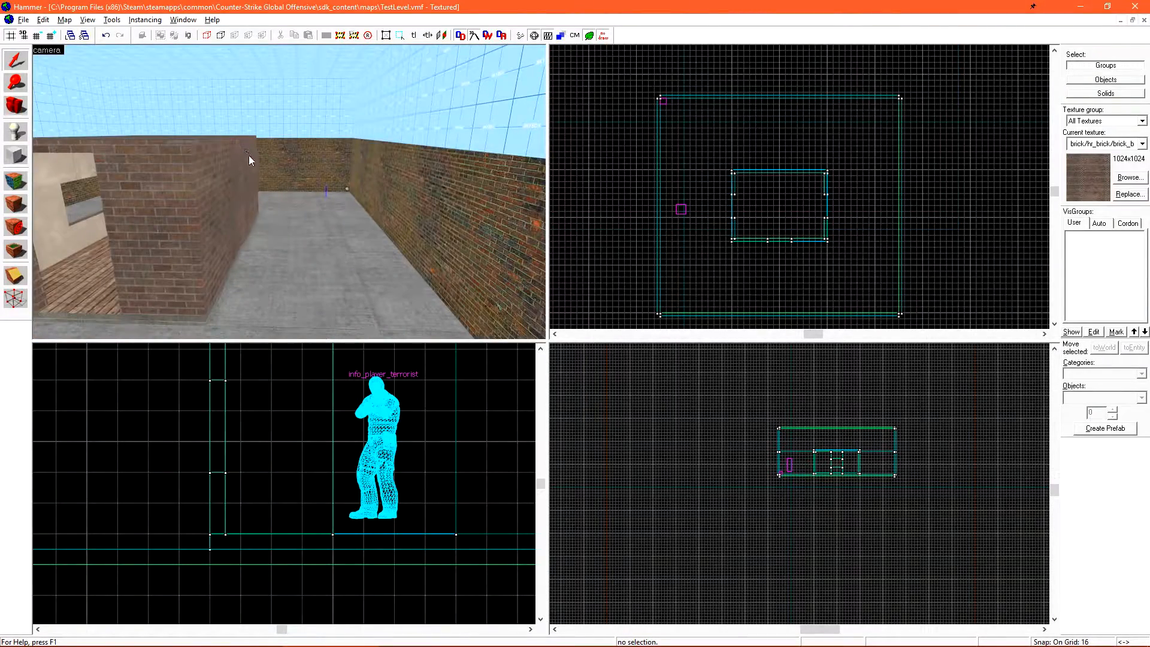
Select together the ground, the sky ceiling, and the outer brick and sky walls on two adjoining sides of the level
left_click(409, 114)
left_click(406, 215)
left_click(334, 298)
left_click(330, 154)
left_click(383, 171)
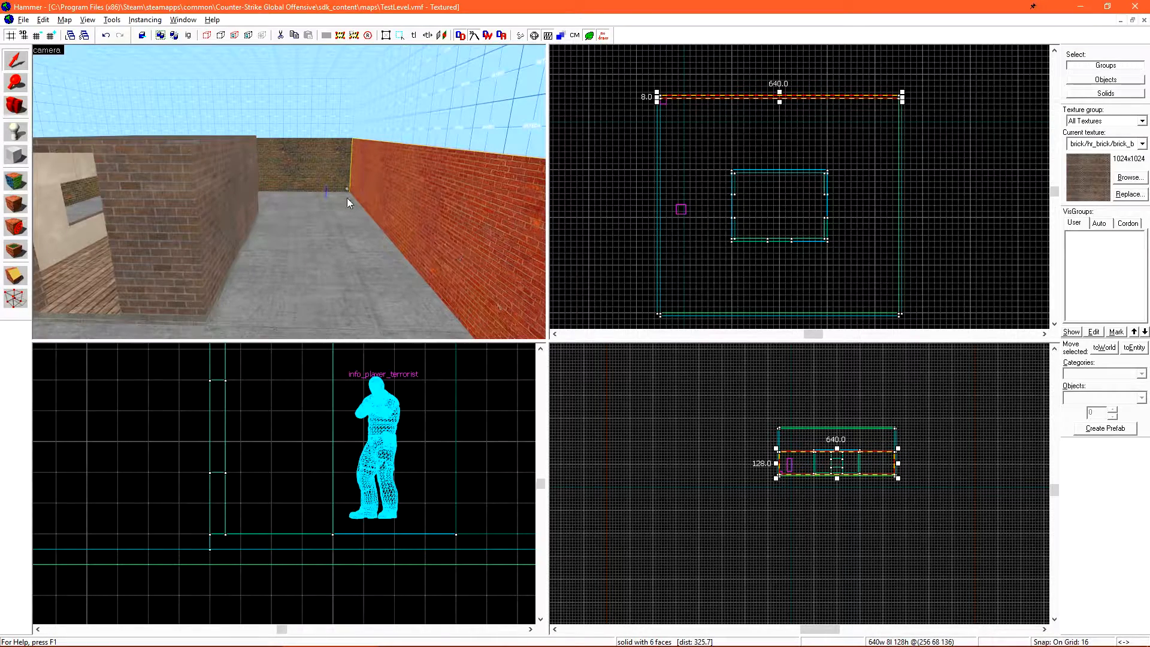
left_click(332, 118)
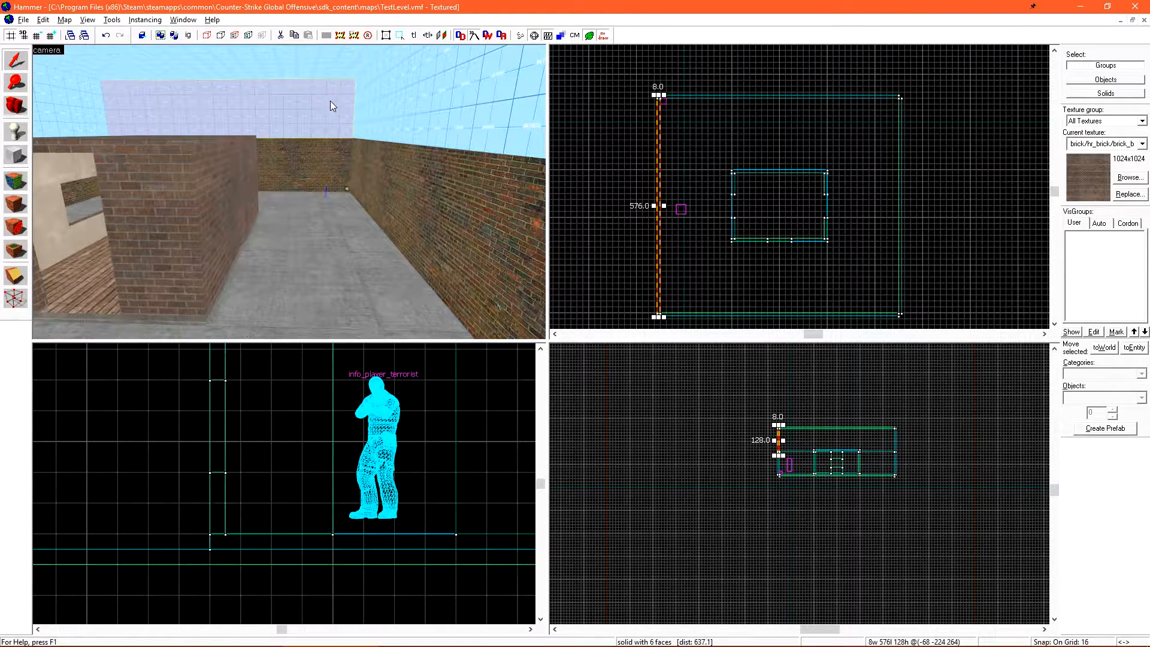
left_click(328, 68, "ctrl")
left_click(400, 108, "ctrl")
left_click(402, 169, "ctrl")
left_click(345, 252, "ctrl")
left_click(325, 143, "ctrl")
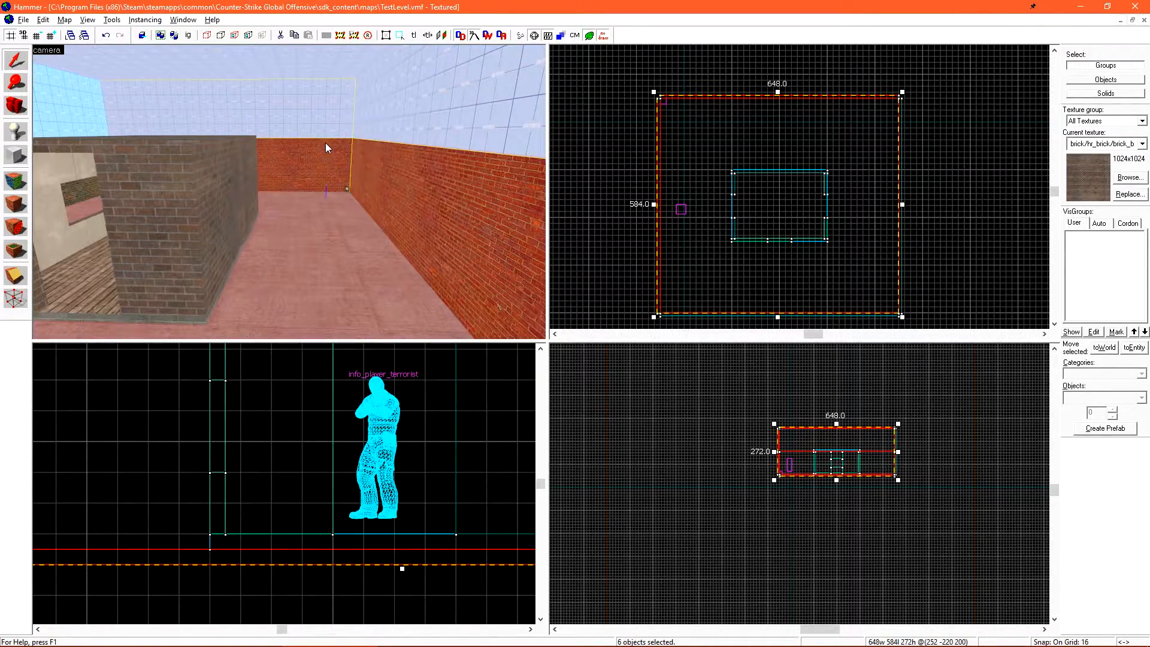
Add the brick wall and sky wall on the opposite short side of the level to the selection
key("z")
key("z")
left_click(300, 211, "ctrl")
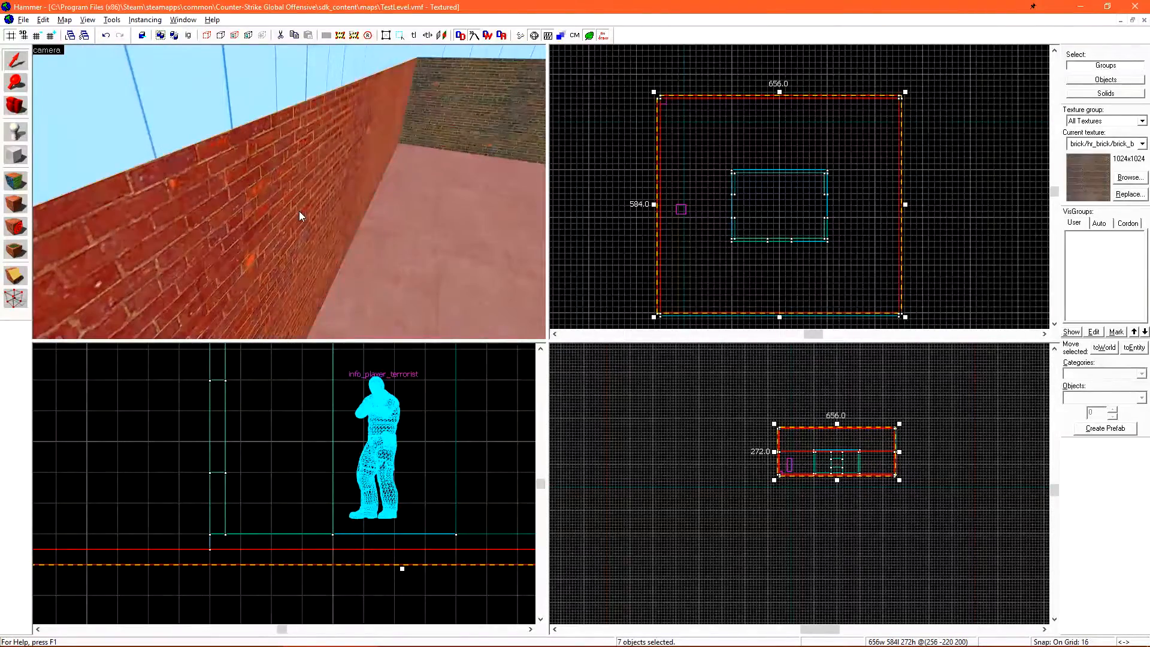
left_click(263, 97, "ctrl")
key("z")
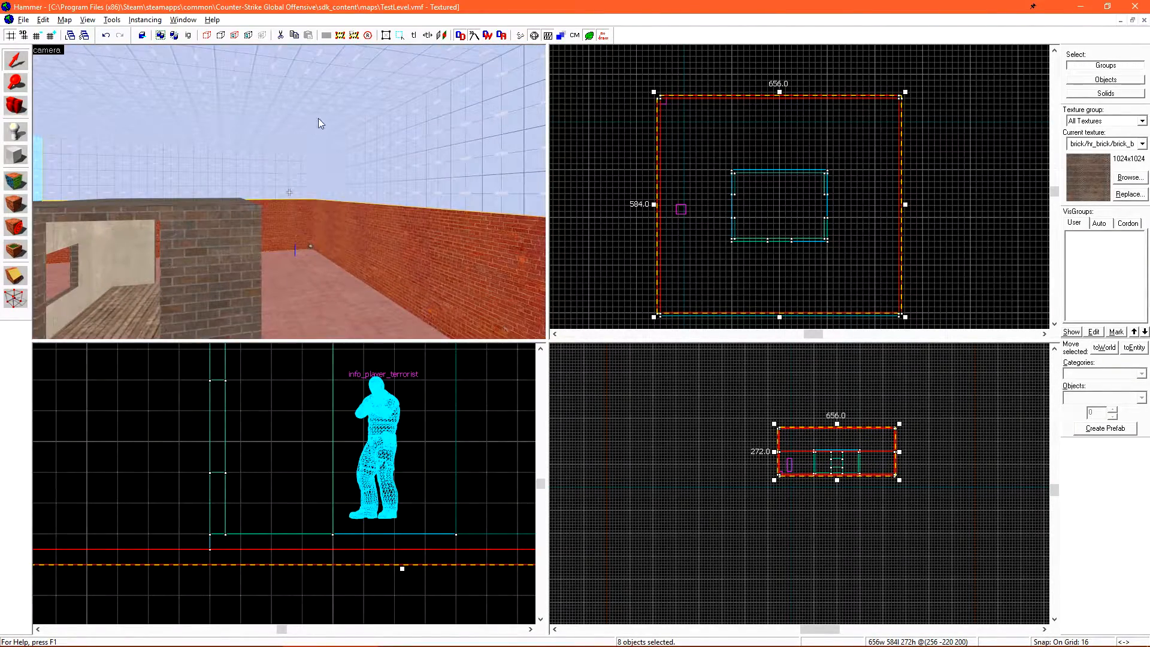
With the Vertex tool, select every vertex of the chosen brushes along the level's upper long side in the top view
scroll(706, 168, "down", 3)
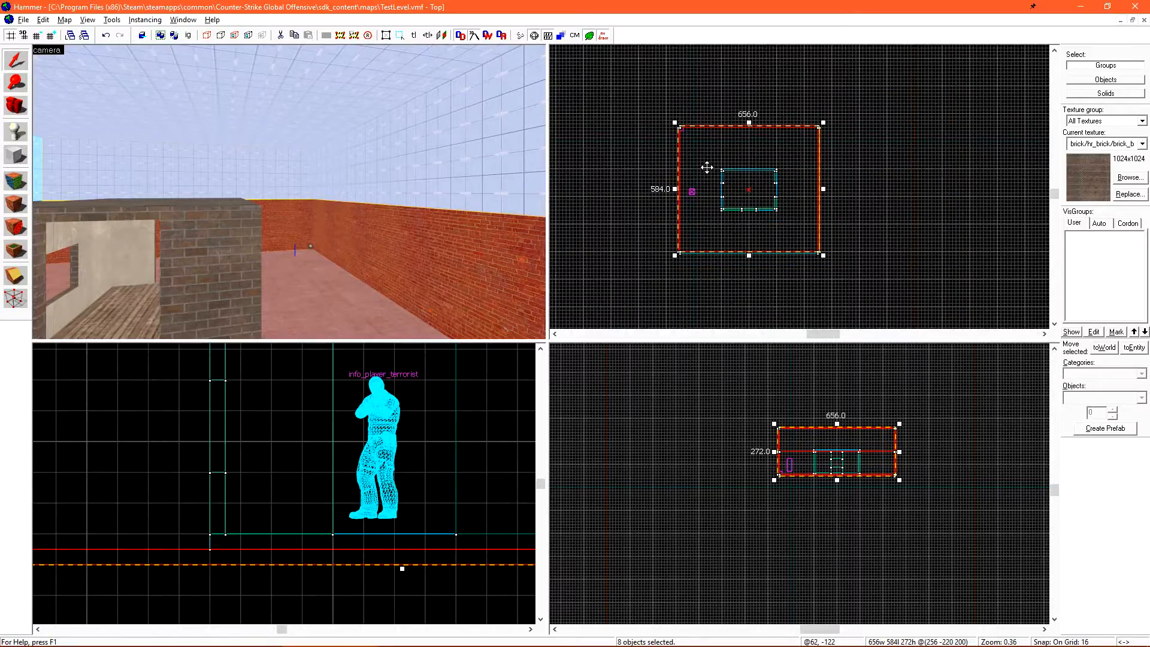
left_click(16, 298)
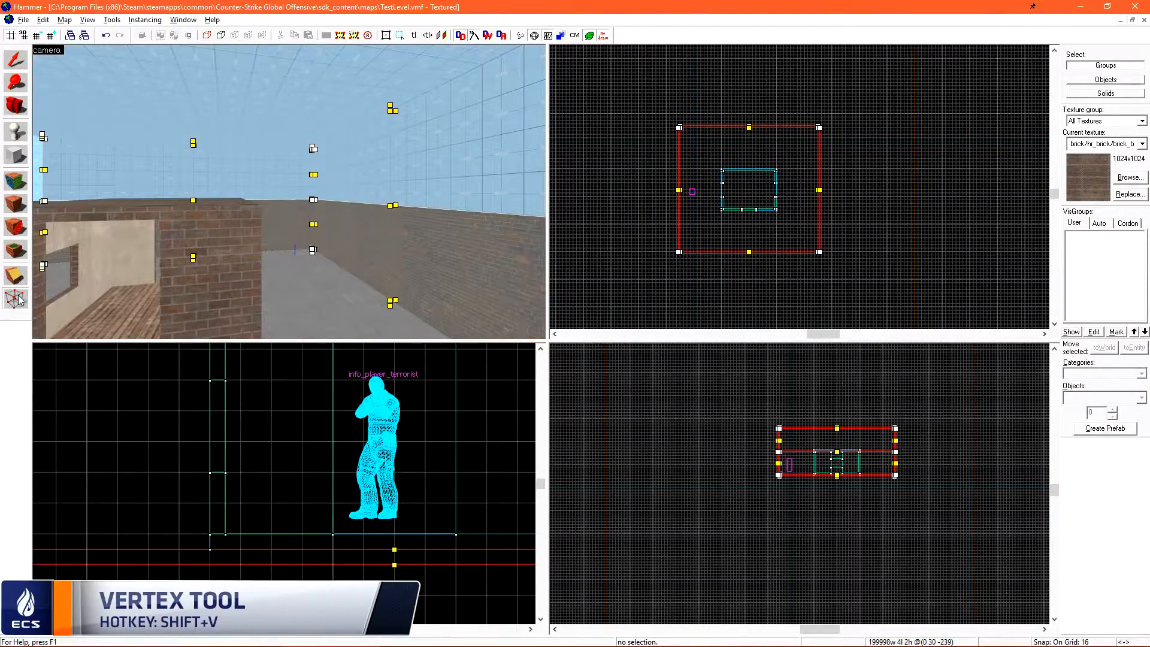
key("z")
key("a")
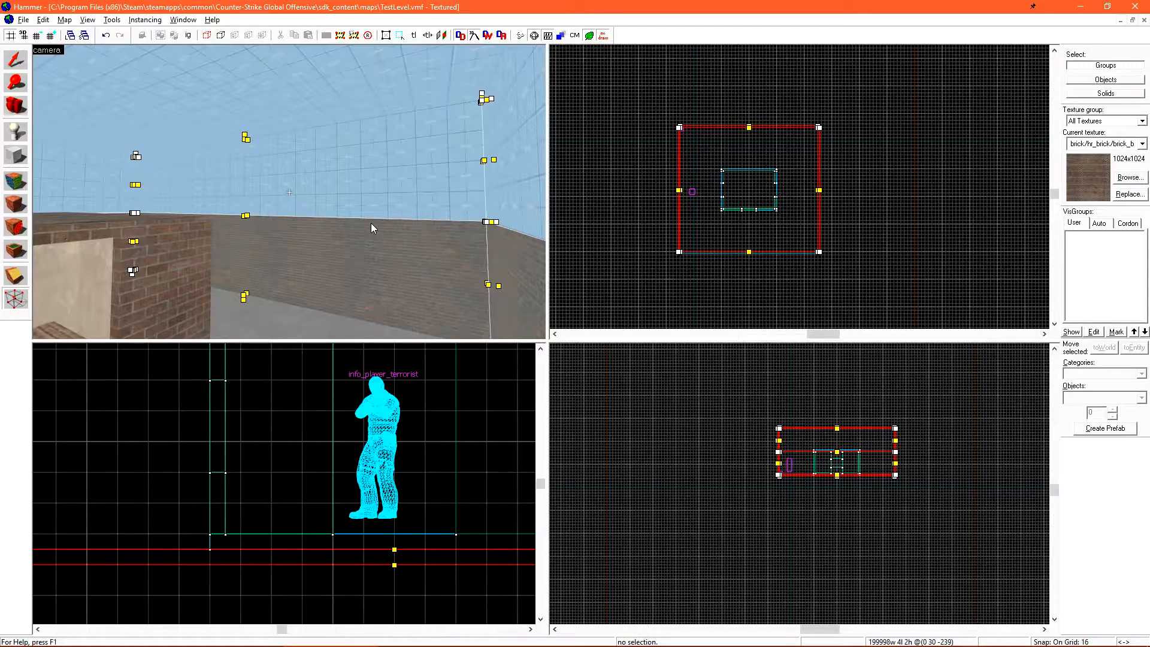
scroll(743, 147, "up", 4)
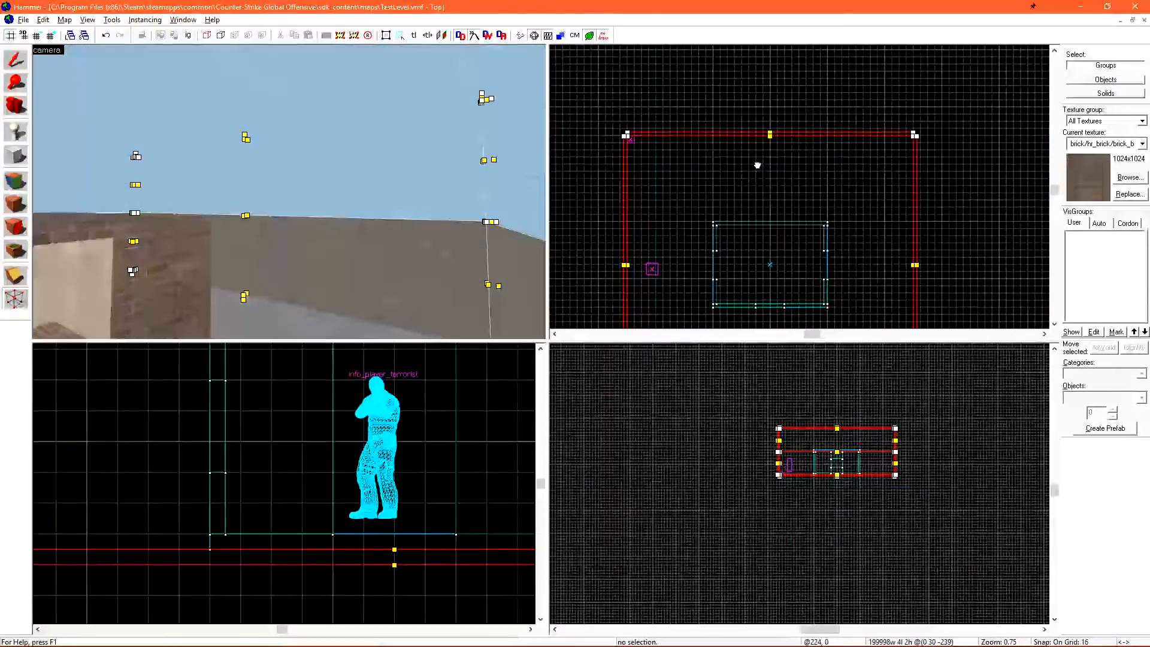
left_click_drag(603, 110, 950, 158)
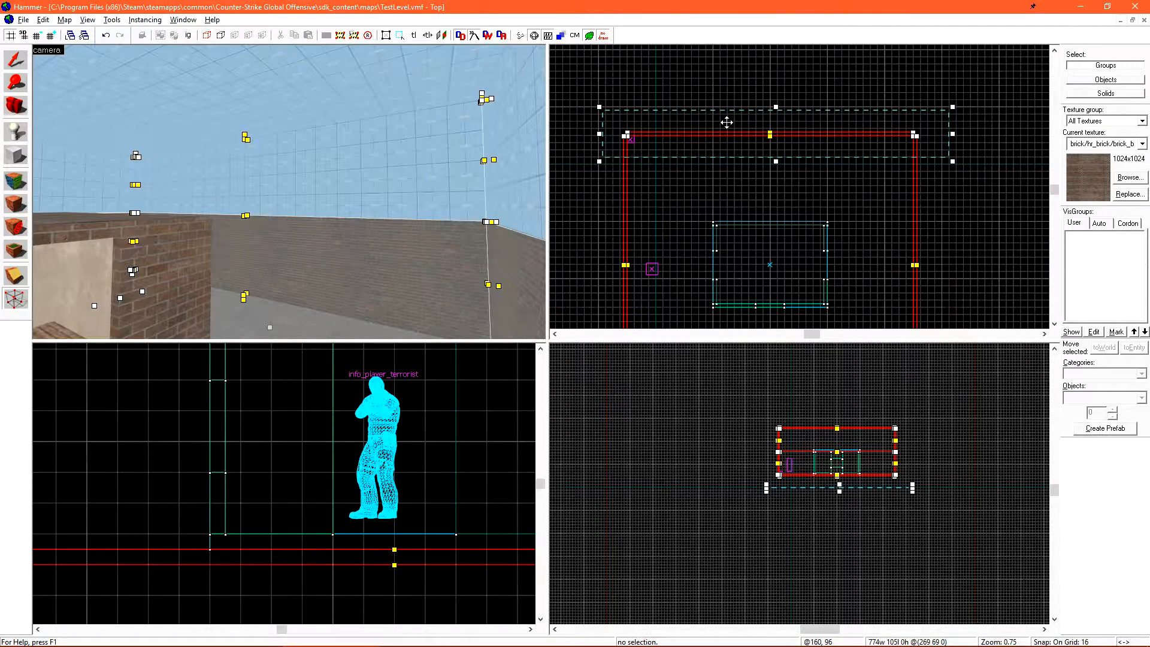
key("Return")
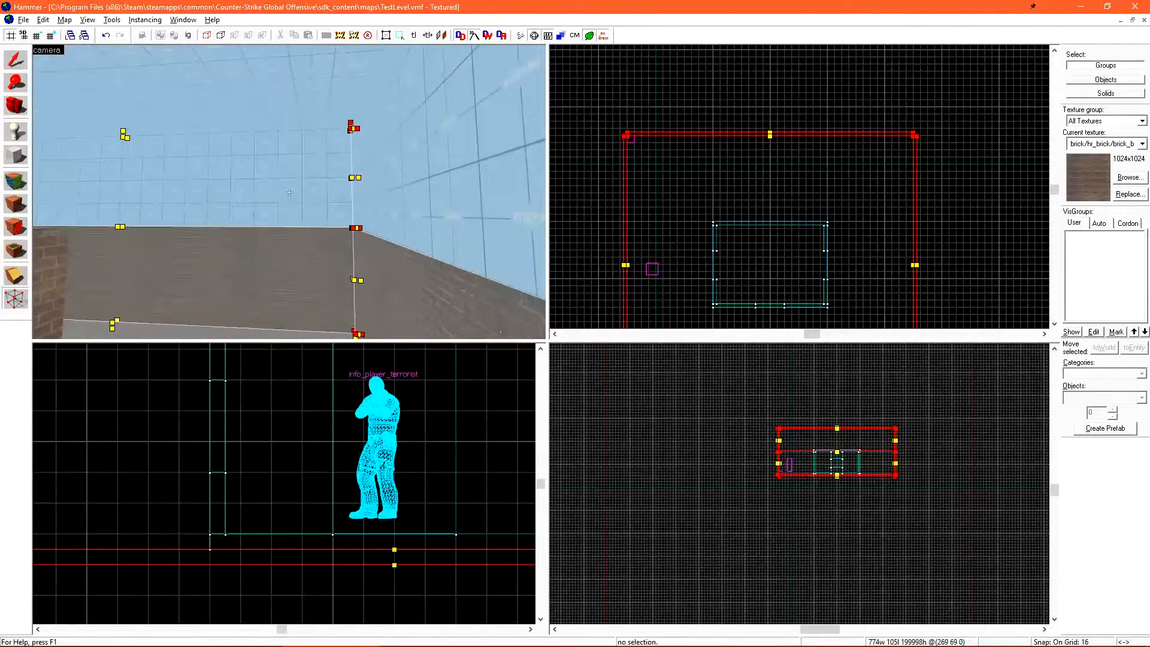
Nudge the selected vertices outward to extend the level beyond the house, and clear the selection
key("s")
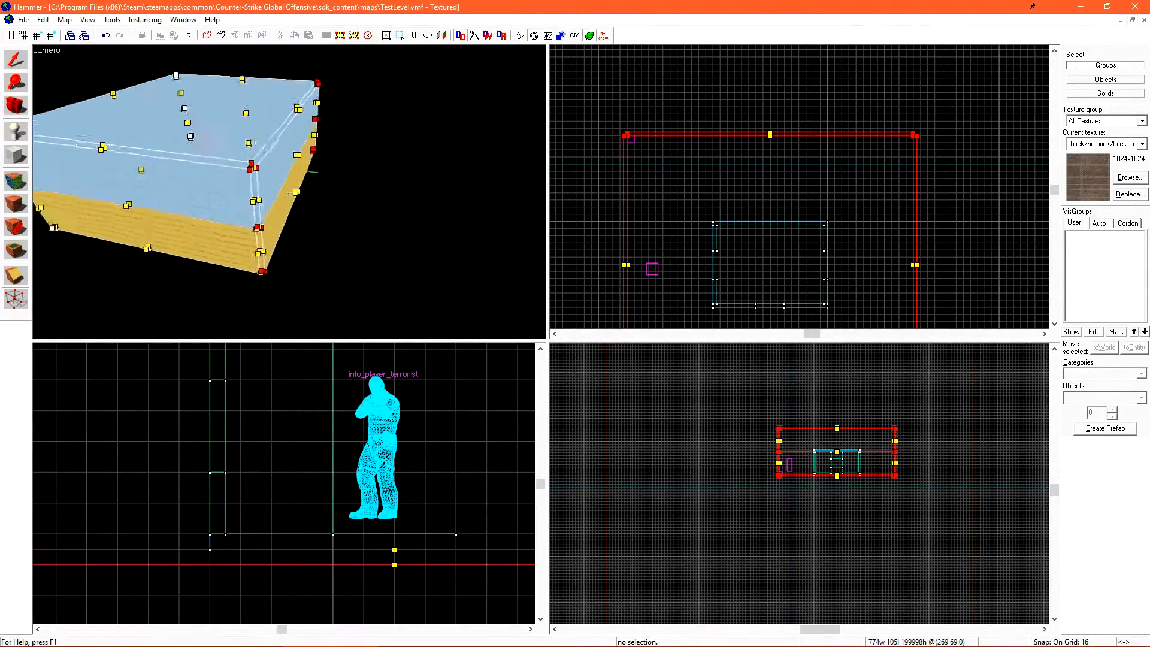
key("z")
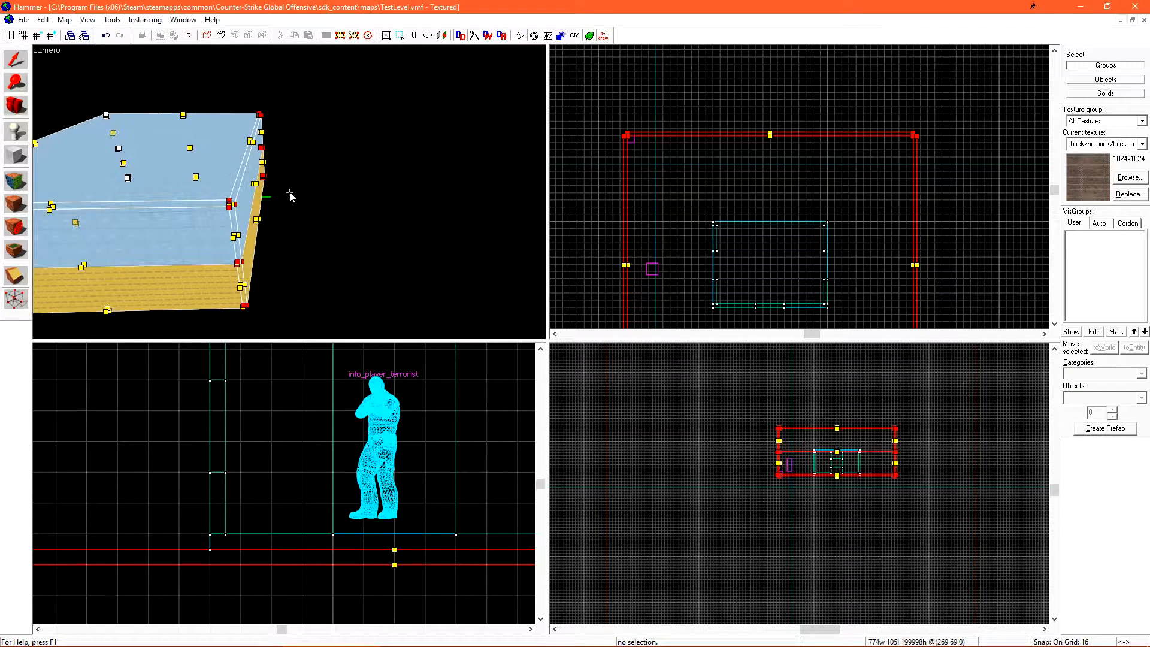
key("Right")
key("Right")
key("Right")
key("Right")
key("Right")
key("Right")
key("Right")
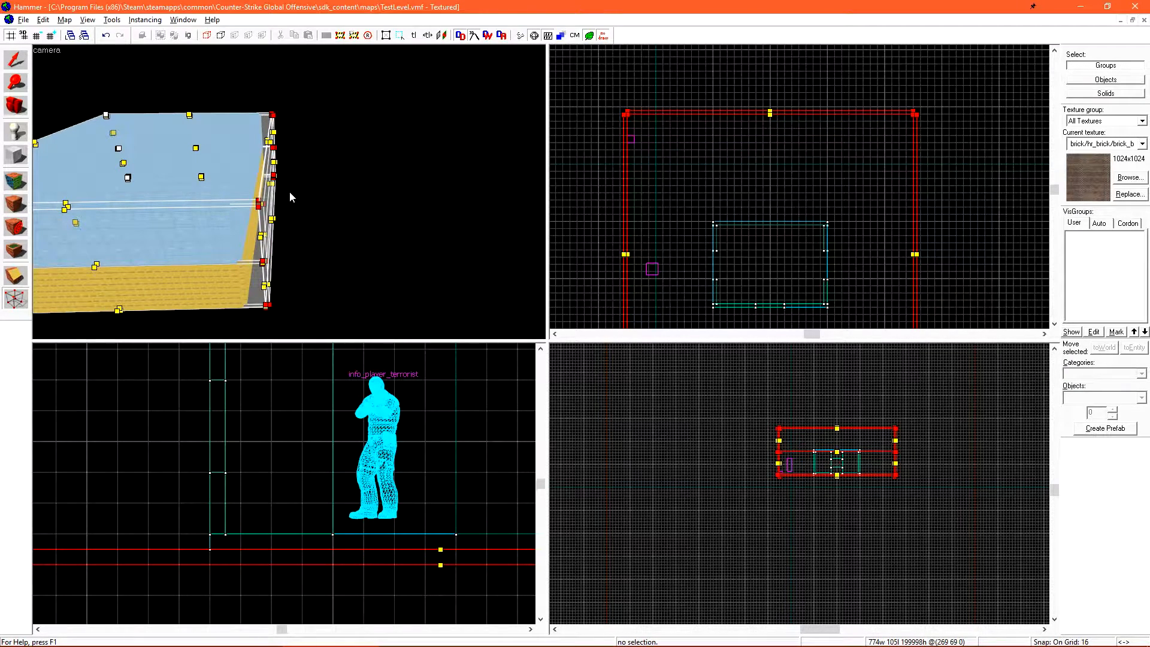
key("Right")
key("Right")
key("Right")
key("Right")
key("Right")
key("Right")
key("Right")
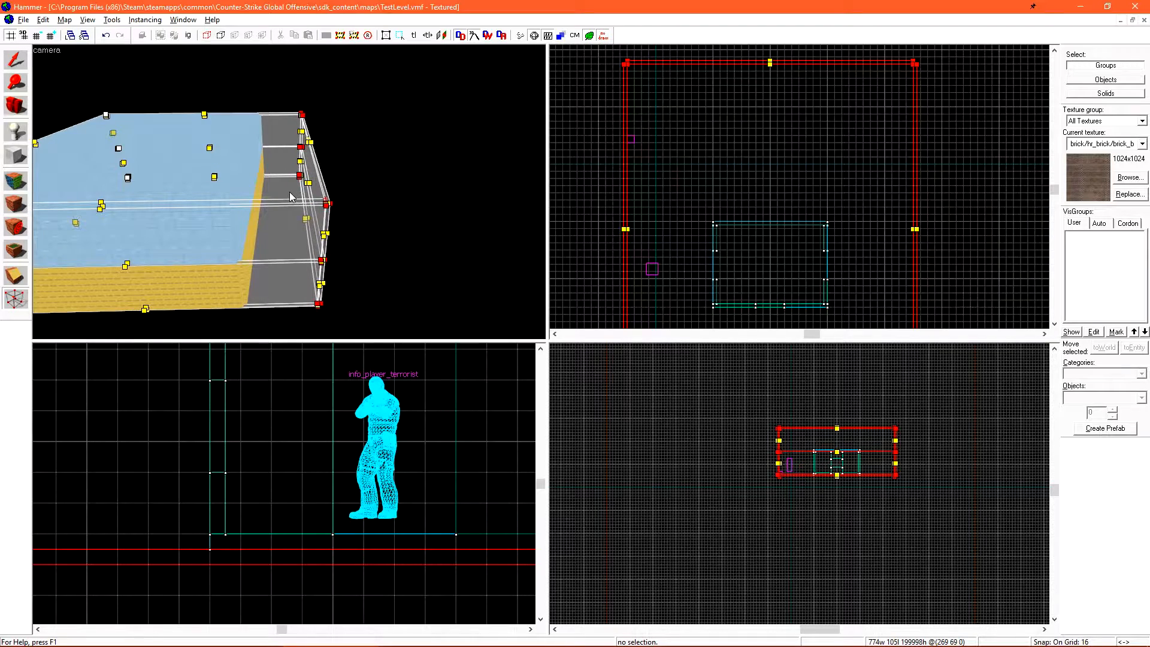
key("Right")
key("Right")
key("Right")
key("Right")
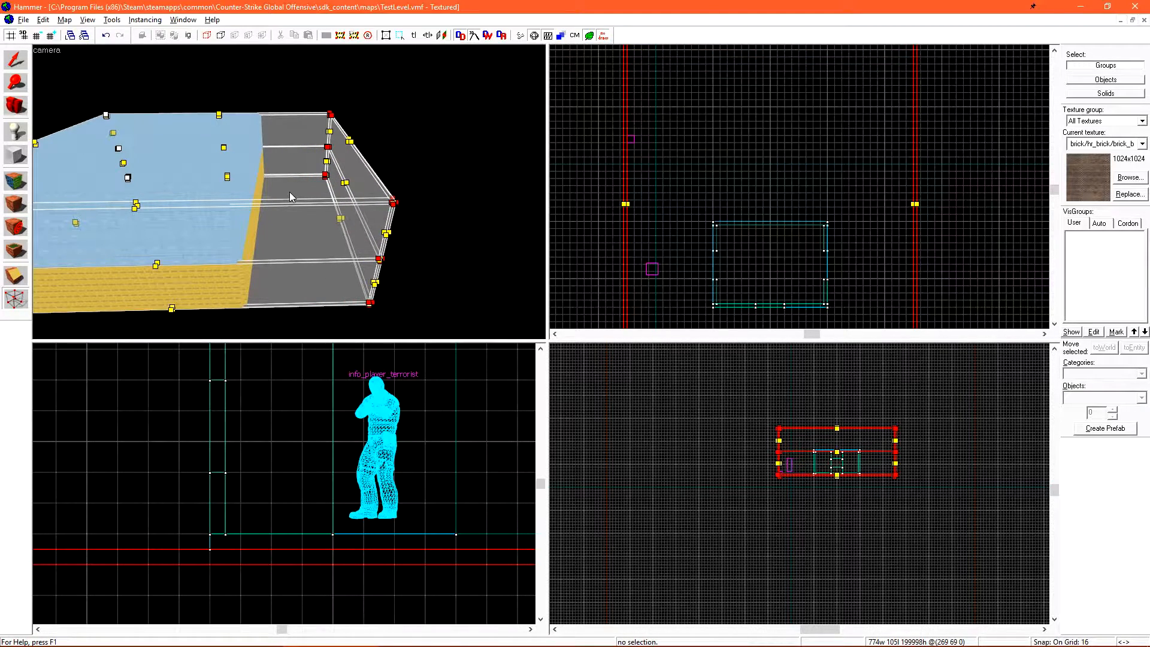
key("Right")
key("Right")
key("Right")
key("Right")
key("Right")
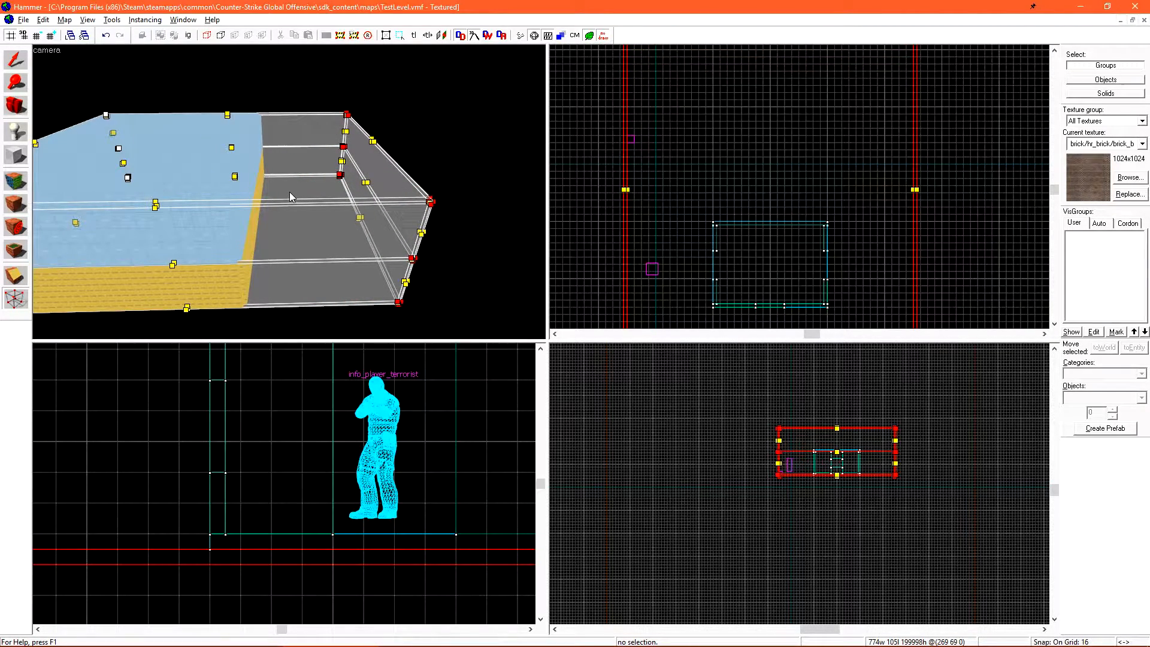
key("shift+s")
left_click(457, 130)
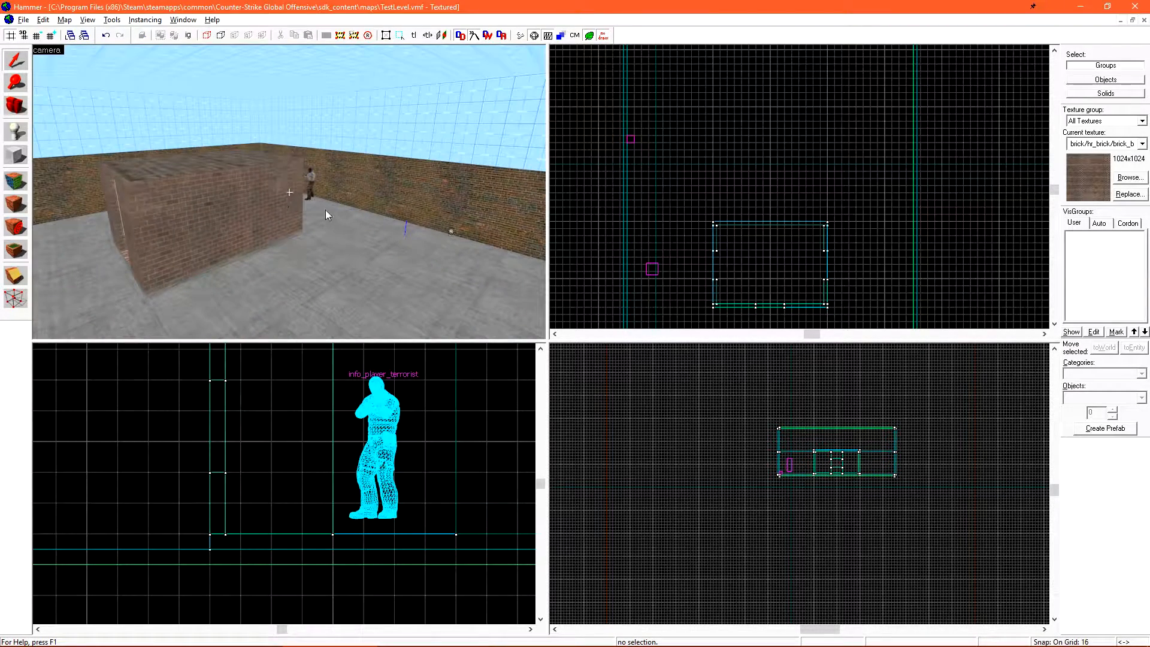
Sample the tools/toolsnodraw texture from the outside of the outer wall as the current texture
key("z")
key("w")
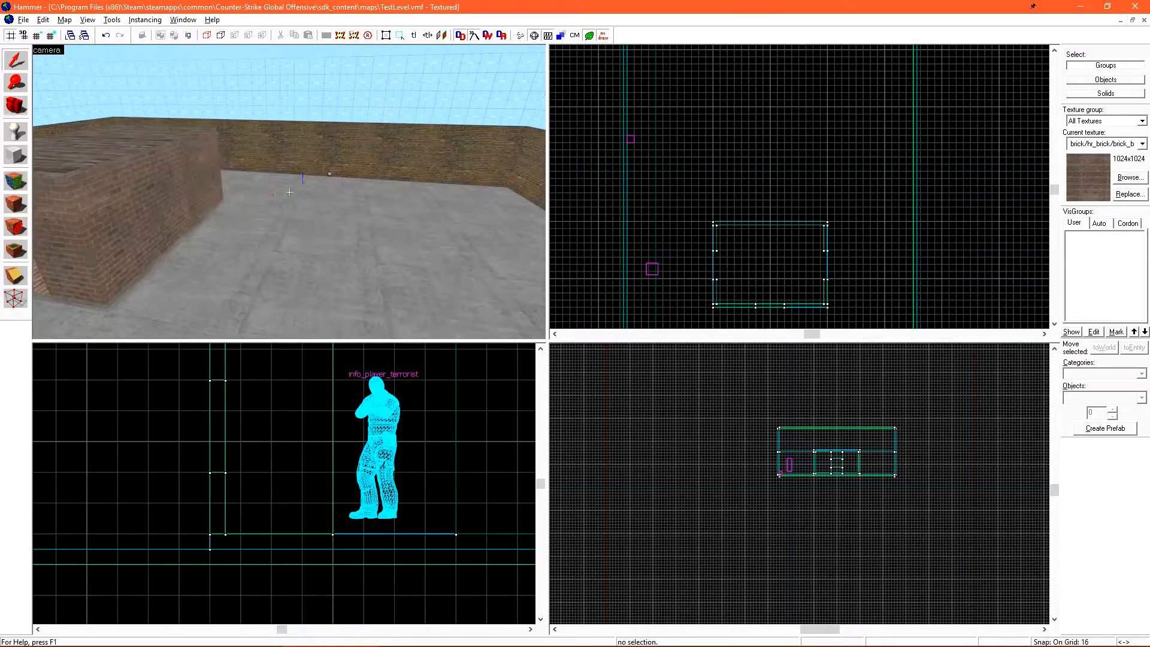
key("a")
key("z")
key("s")
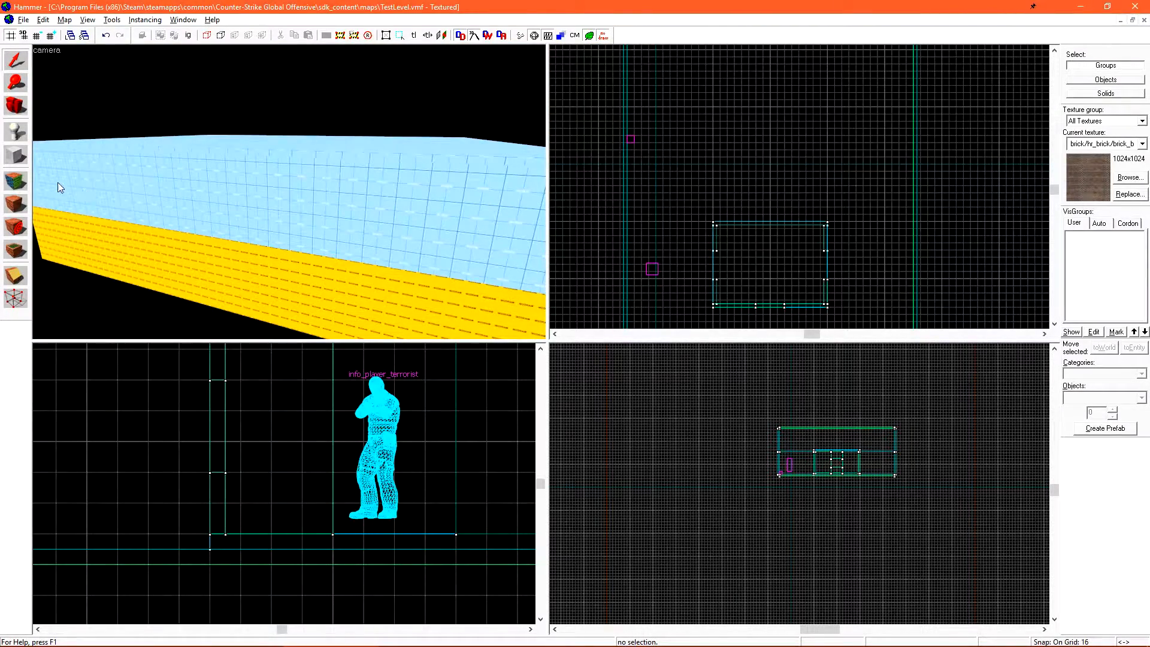
left_click(15, 181)
left_click(275, 270)
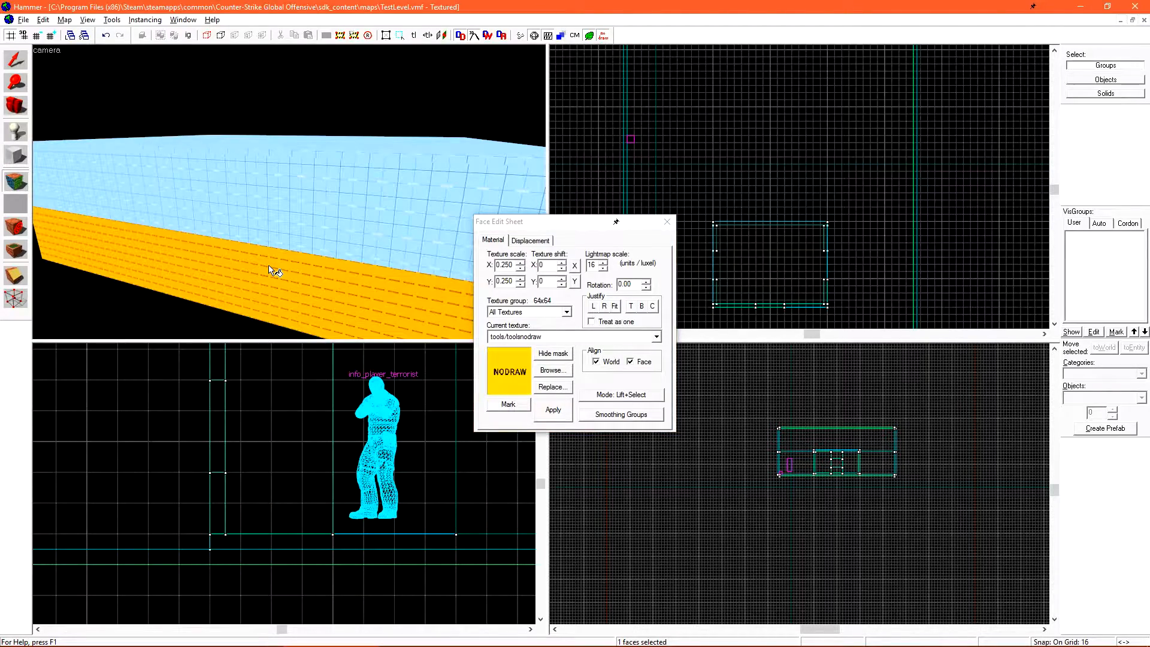
left_click(667, 222)
key("w")
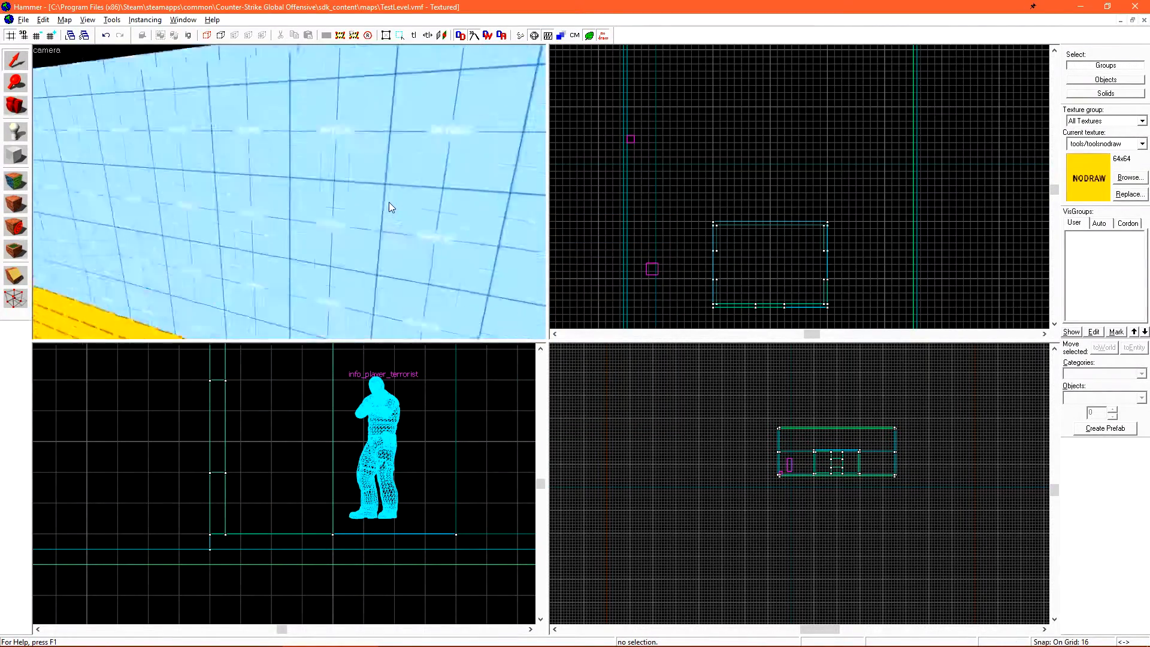
Create a nodraw block 128 by 256 units against the house, reaching from ground to roof height, with grid size 8
key("shift+b")
scroll(725, 195, "up", 6)
left_click_drag(689, 275, 818, 103)
scroll(776, 260, "down", 4)
scroll(384, 420, "down", 4)
scroll(390, 398, "up", 1)
left_click_drag(390, 397, 375, 515)
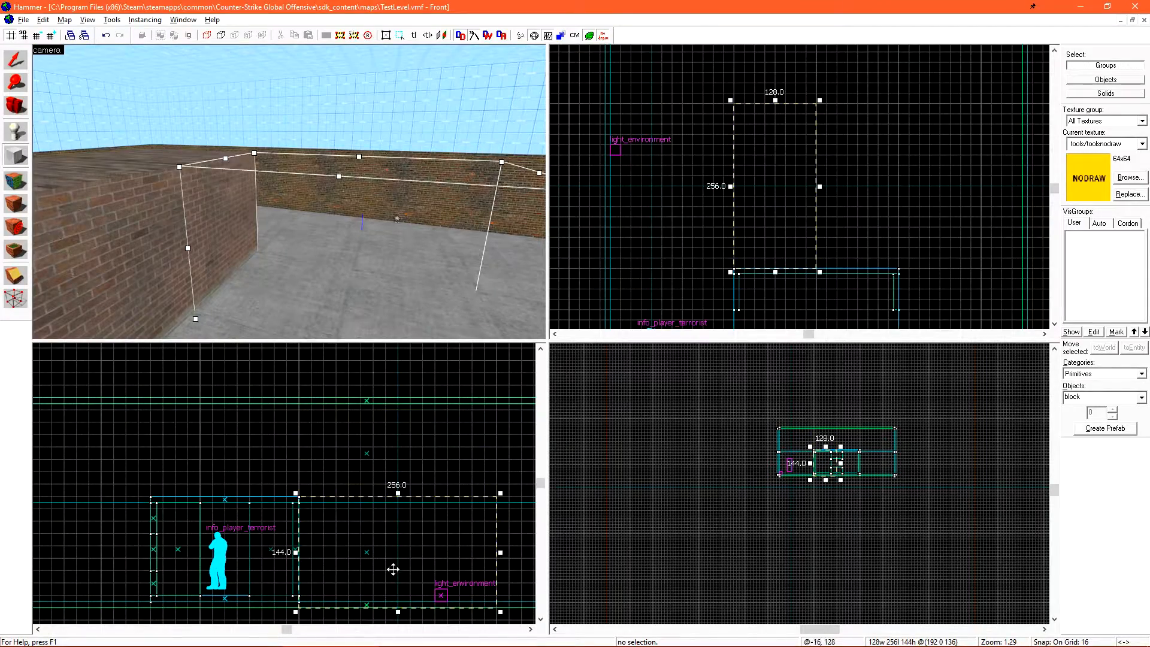
scroll(368, 515, "up", 5)
key("bracketleft")
key("Return")
scroll(362, 513, "down", 5)
Clip the block diagonally from its upper edge at the house to its far lower corner, keeping the lower half as a ramp
key("z")
key("s")
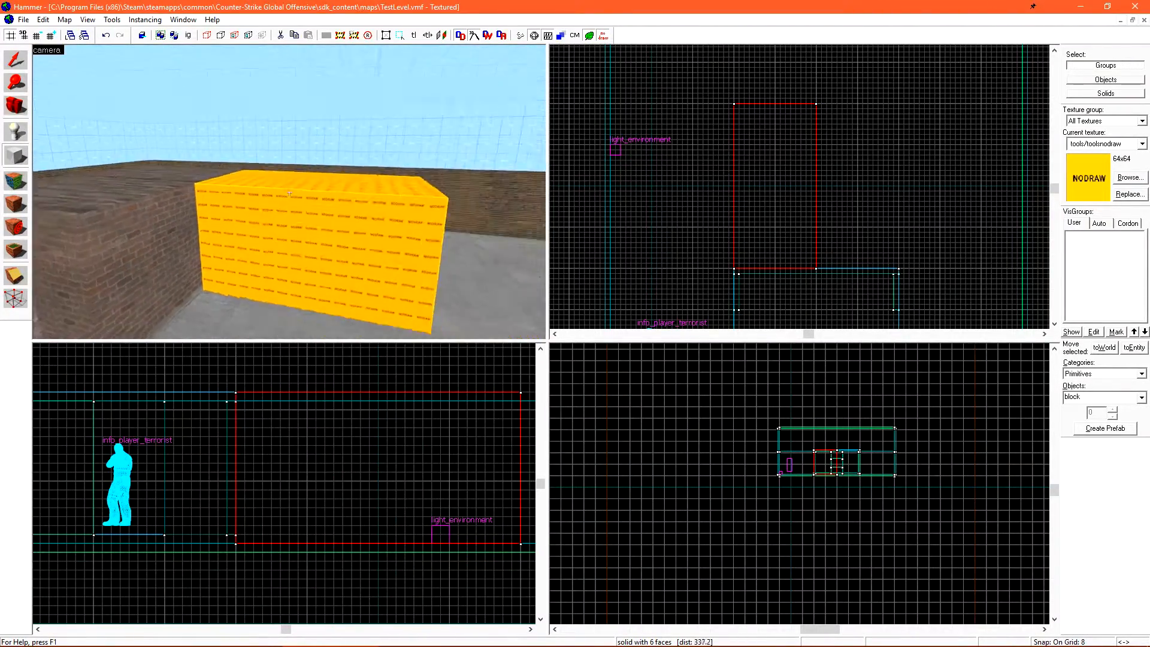
key("z")
left_click(16, 276)
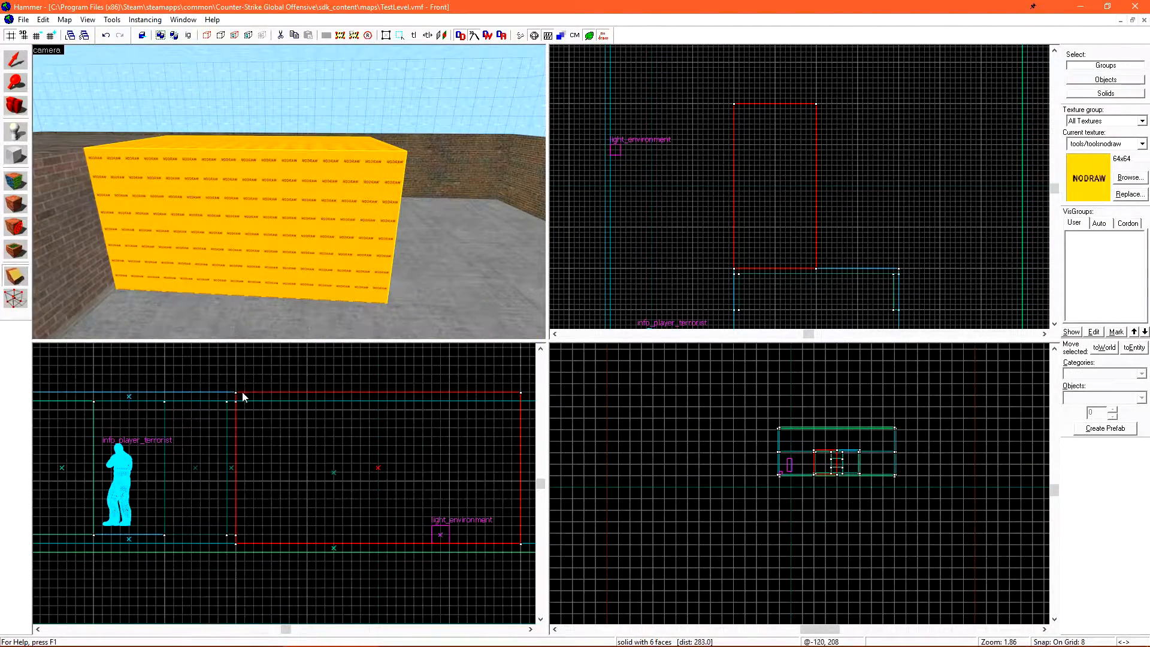
left_click_drag(236, 394, 527, 553)
key("shift+c")
key("shift+c")
key("shift+c")
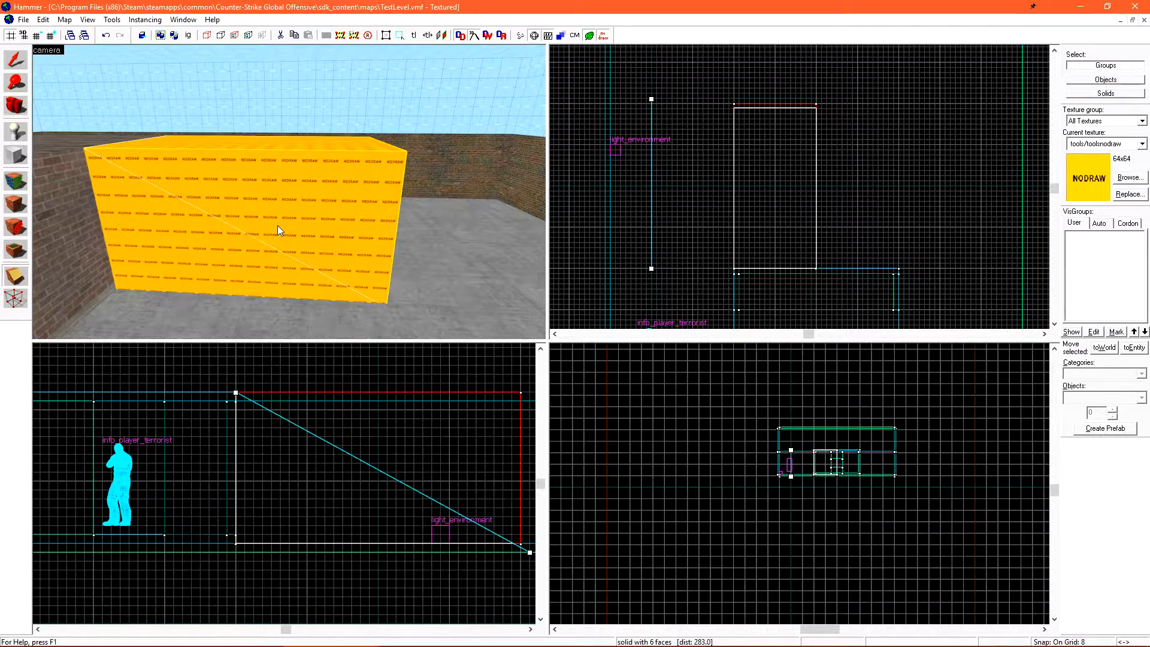
key("Return")
key("z")
key("d")
key("z")
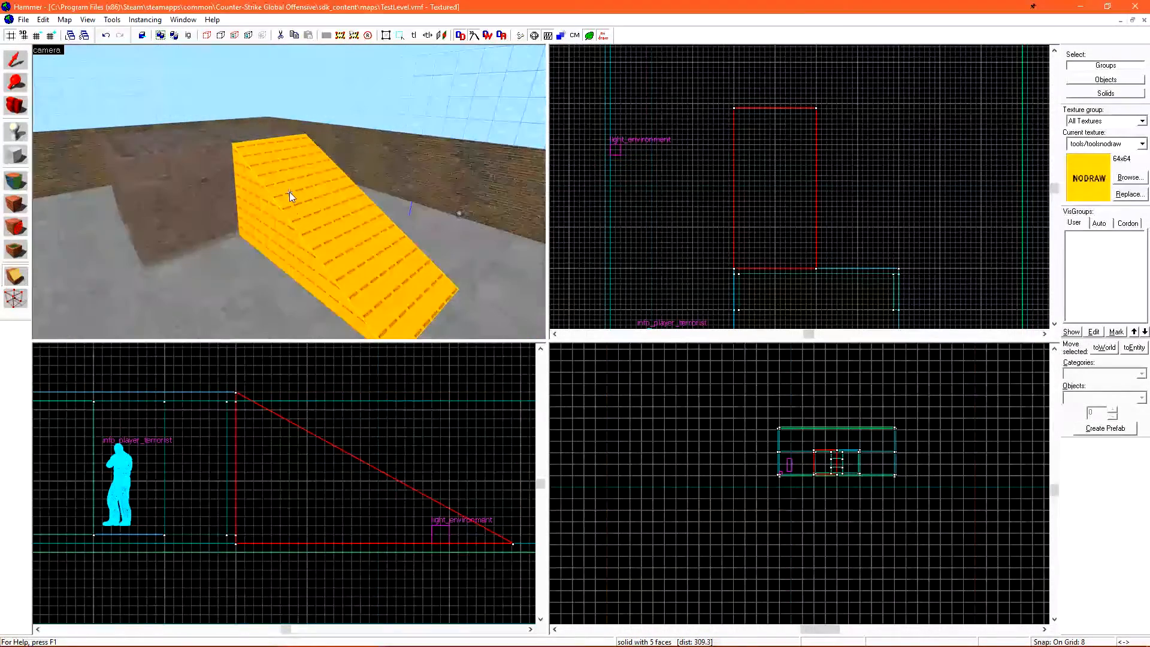
Find textures matching "dev" and apply dev/dev_blendmeasure2 to the ramp's side faces
key("shift+a")
left_click(559, 372)
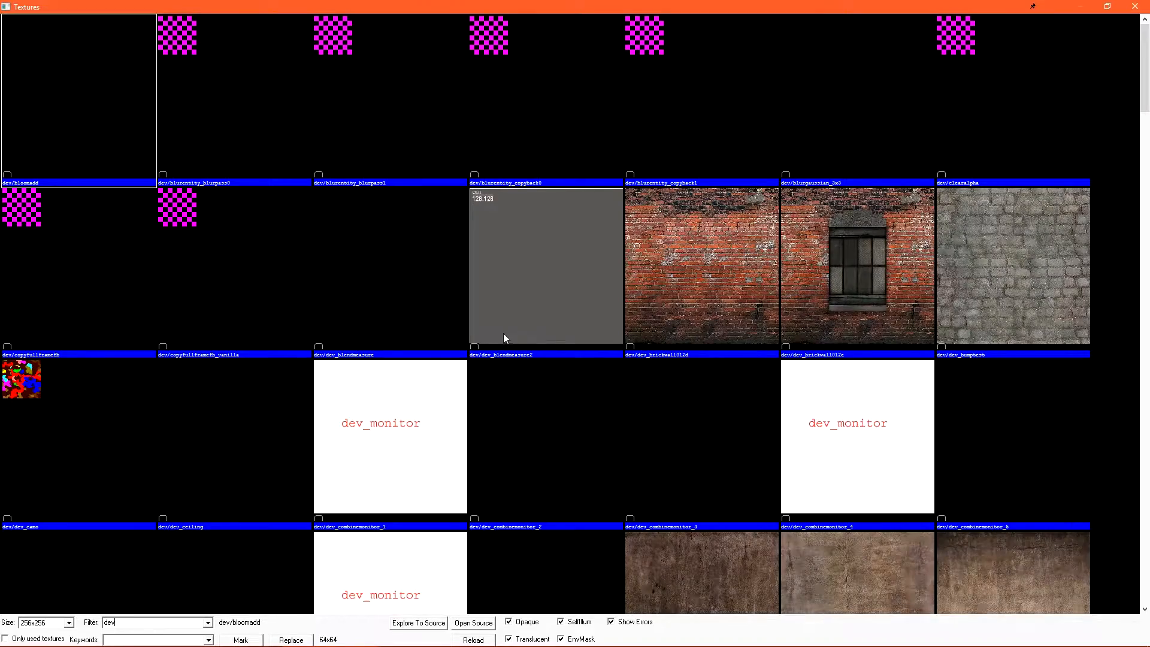
scroll(564, 256, "down", 10)
scroll(564, 263, "up", 6)
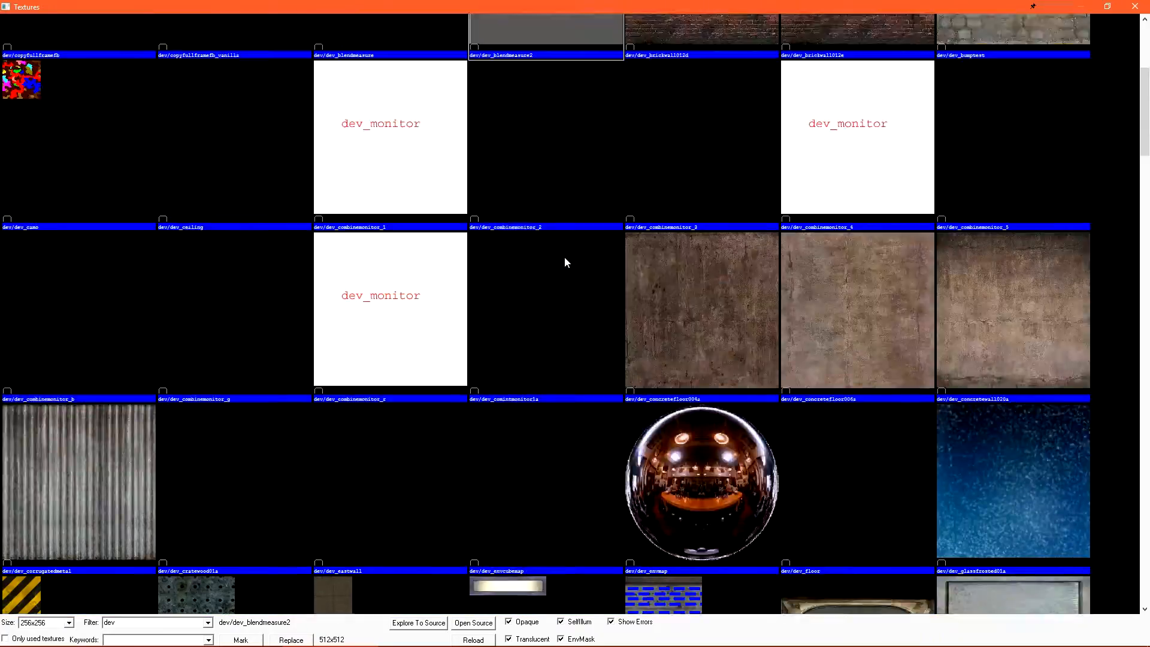
double_click(532, 151)
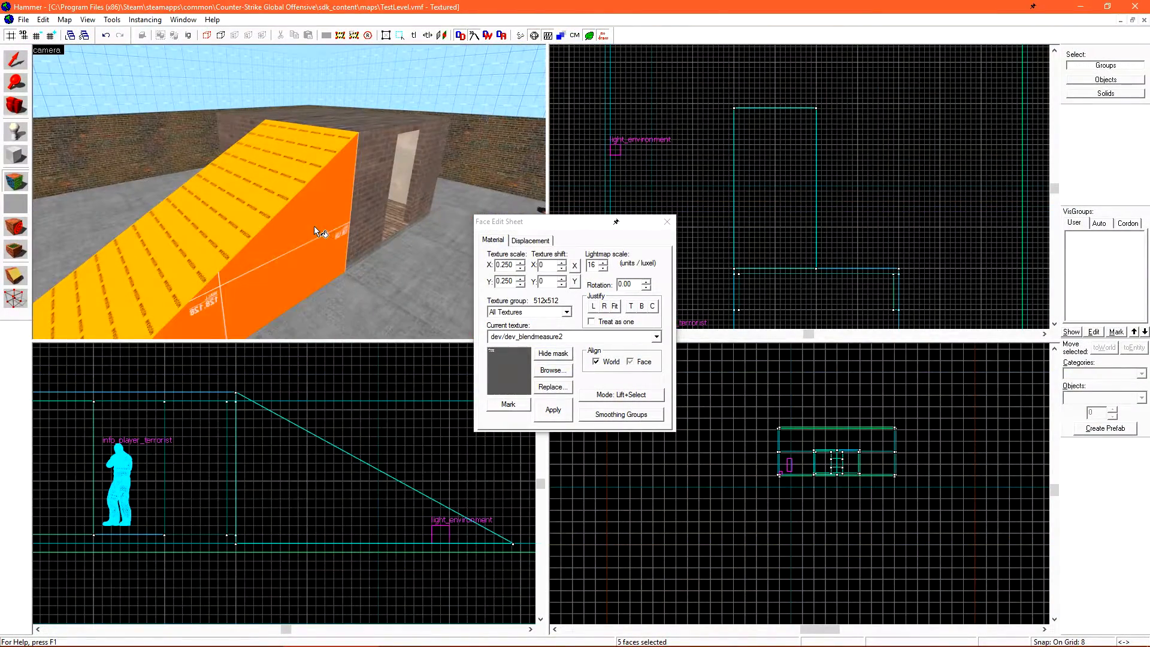
Choose the dev/reflectivity_10 texture and apply it to the ramp's sloped face
left_click(552, 370)
double_click(701, 117)
left_click(249, 182, "ctrl")
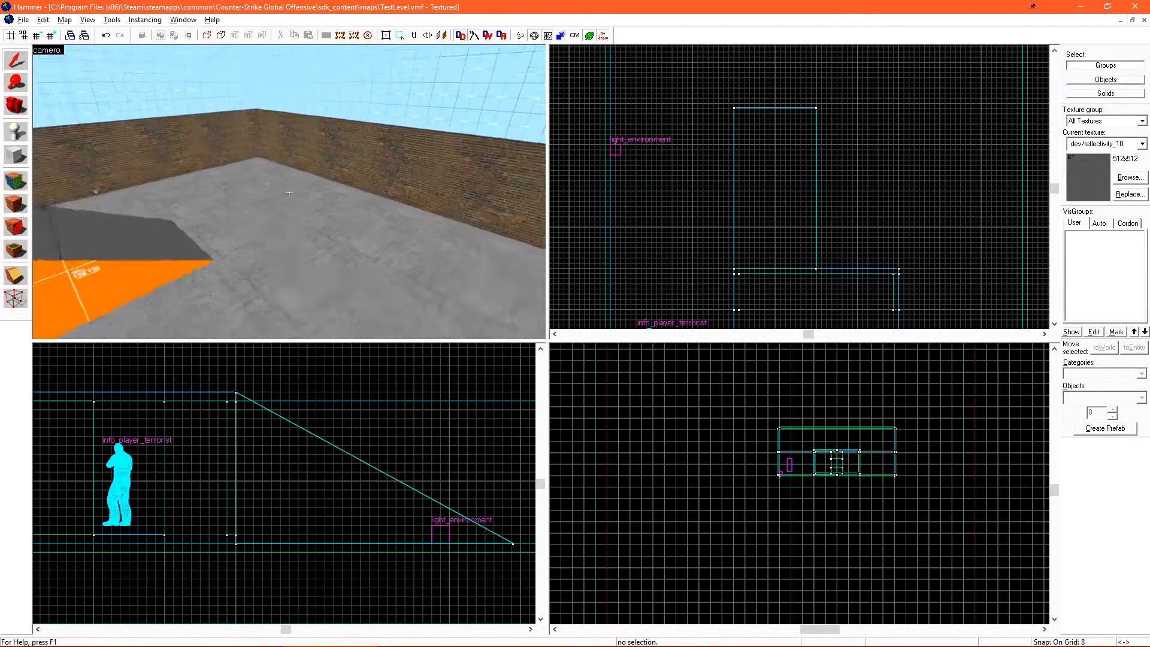
Make tools/toolsnodraw the current texture and create a block 640 by 176 units along the outer wall in the open area
key("z")
left_click(1102, 144)
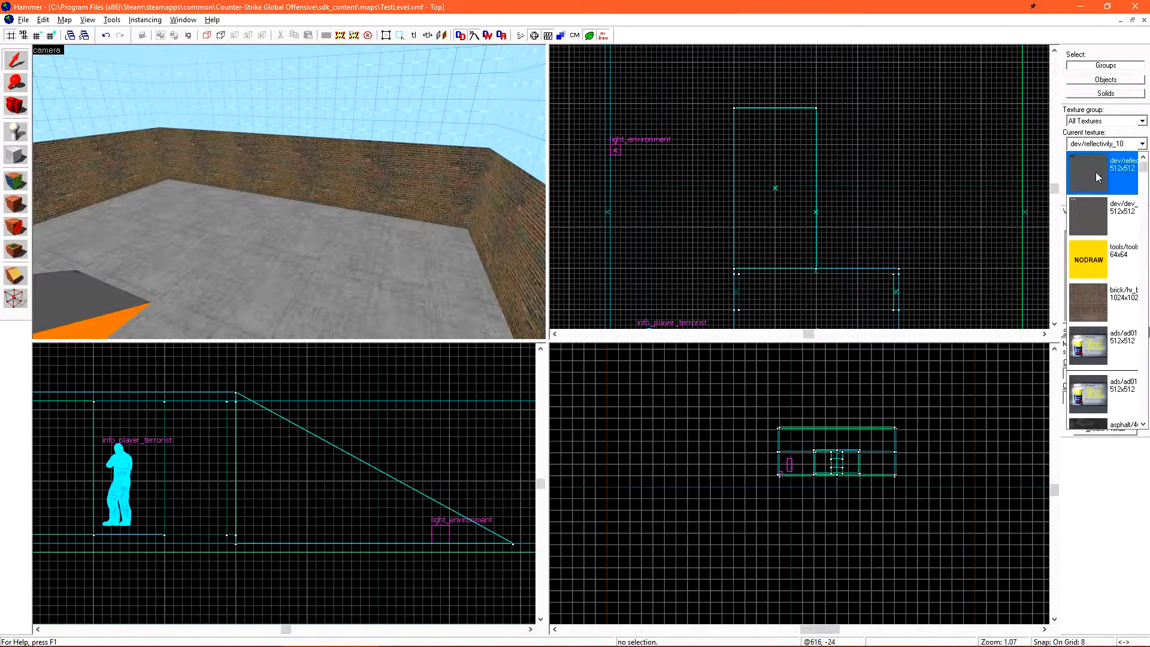
left_click(1092, 260)
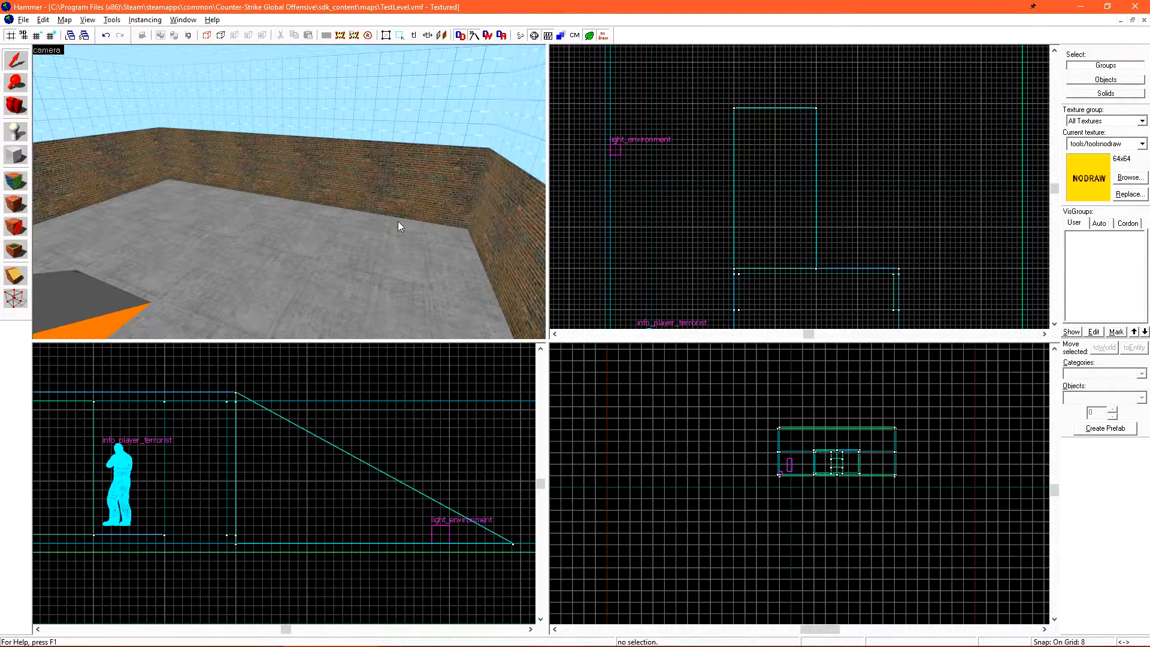
scroll(898, 252, "down", 5)
key("shift+b")
scroll(946, 137, "up", 7)
left_click_drag(948, 135, 634, 276)
scroll(790, 168, "down", 3)
scroll(659, 169, "up", 3)
key("Return")
Lower the new block's top and raise its underside to the floor surface, making it 32 units high
key("shift+s")
scroll(311, 475, "down", 5)
left_click_drag(368, 388, 372, 474)
scroll(373, 473, "up", 6)
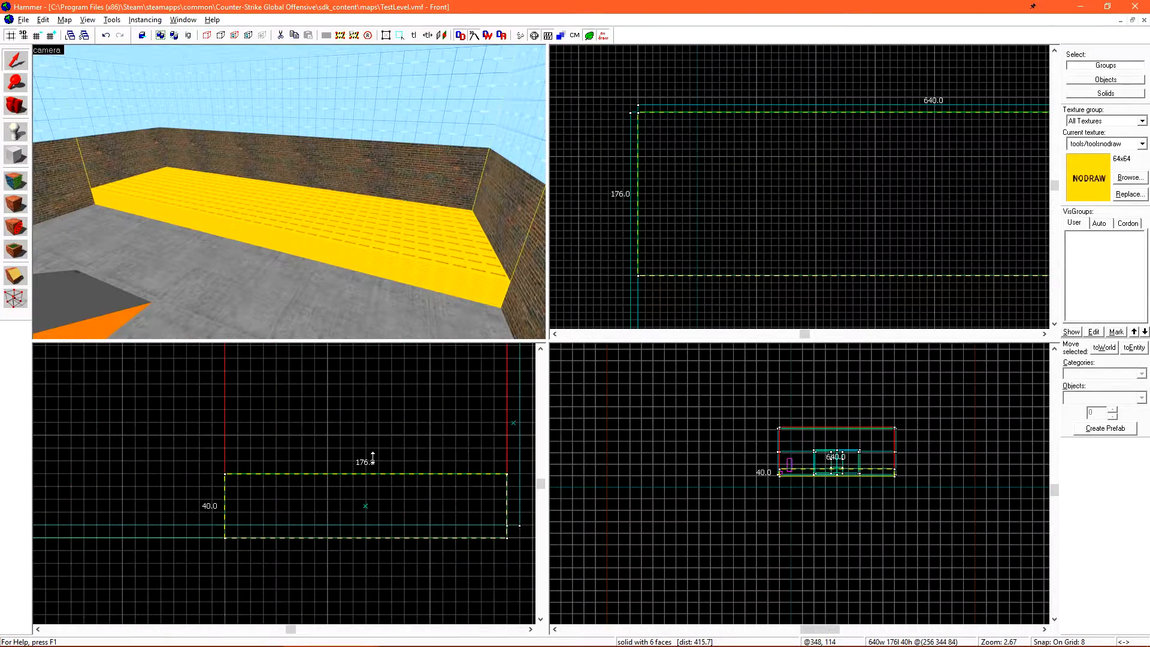
left_click_drag(364, 538, 364, 531)
Switch the grid between sizes, return it to 8, and raise the block's top to a height of 40 units
key("bracketleft")
key("bracketright")
key("bracketleft")
key("bracketright")
key("bracketright")
key("bracketleft")
key("bracketright")
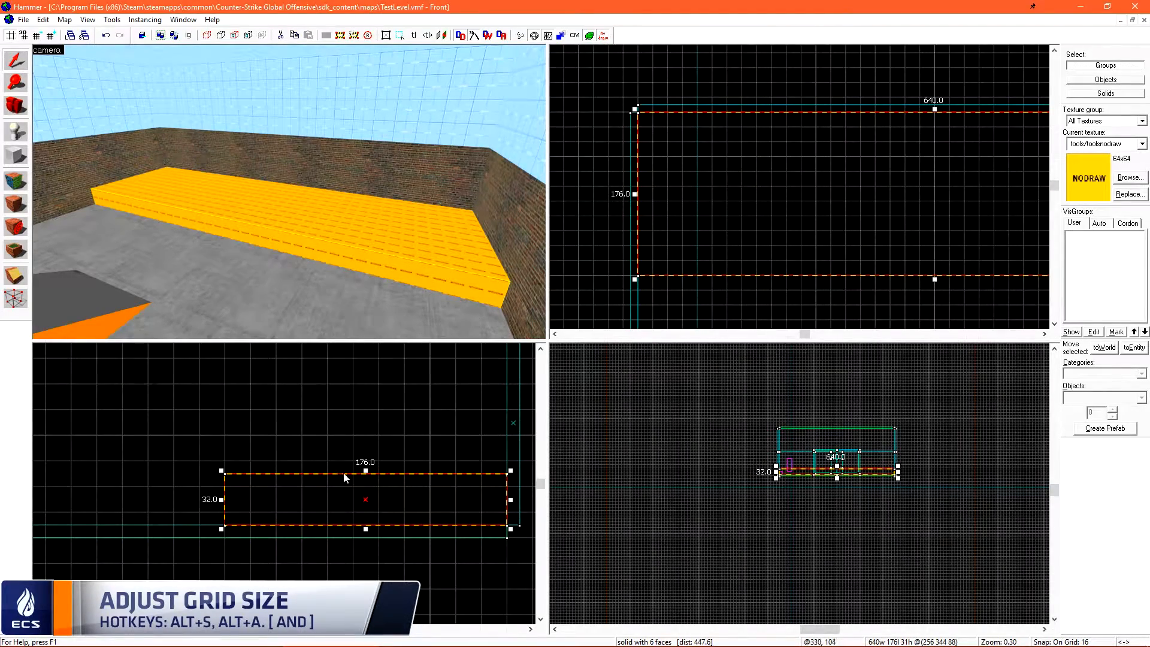
key("bracketleft")
left_click_drag(365, 471, 365, 460)
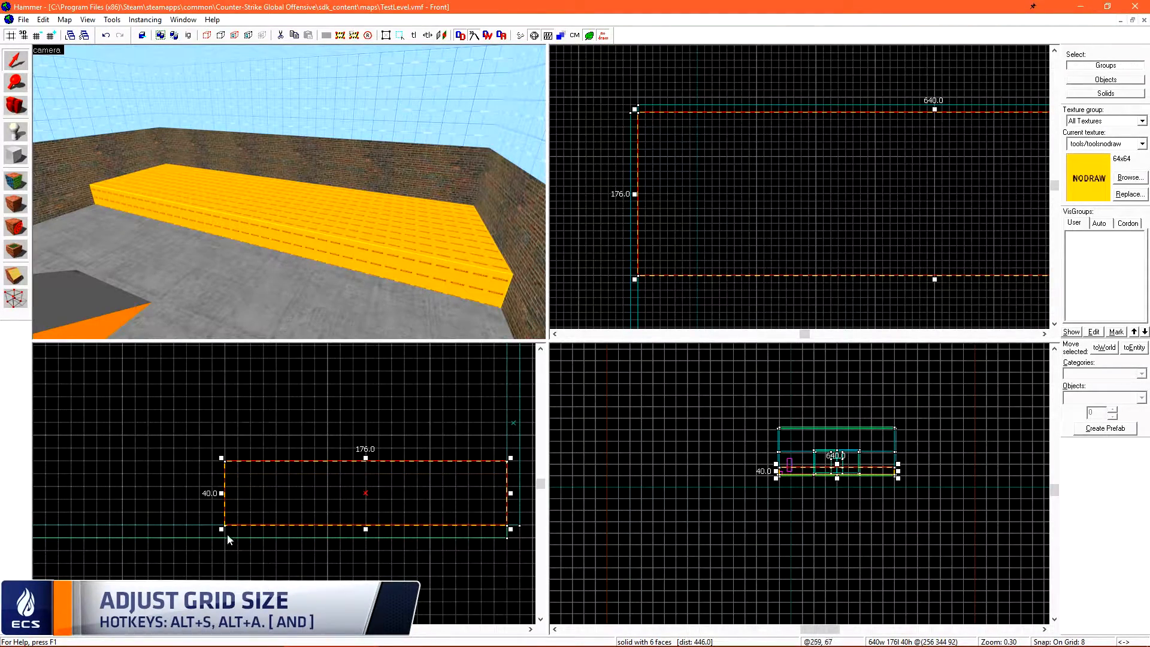
Extend the block away from the outer wall to a depth of 240 units
key("z")
key("w")
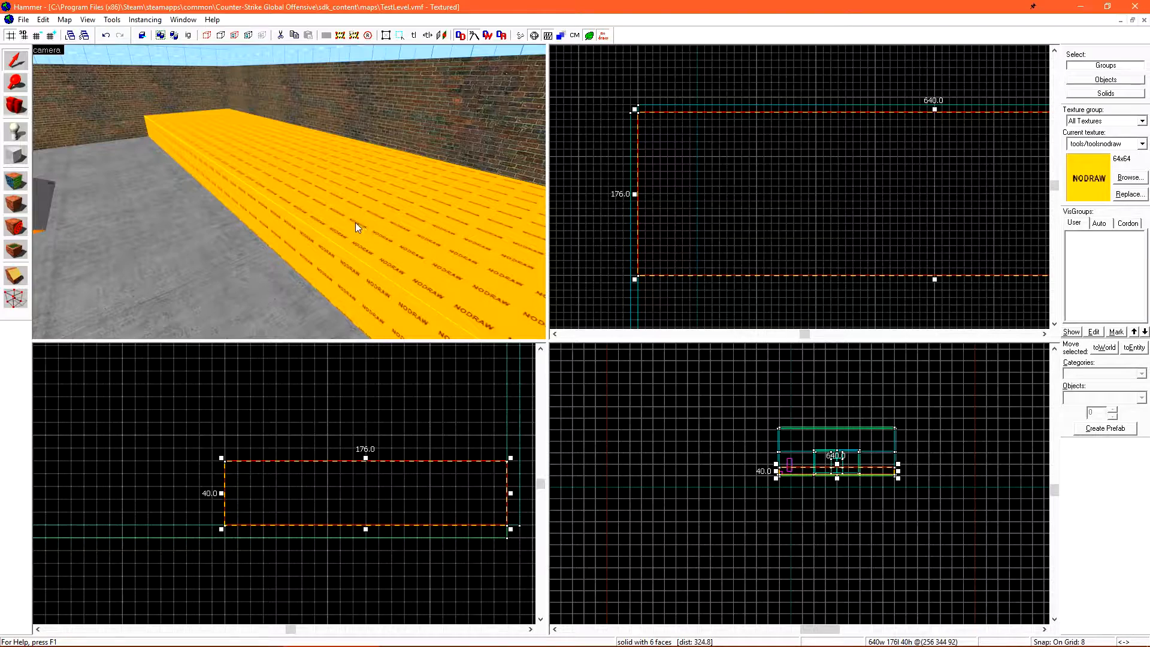
left_click_drag(221, 493, 119, 493)
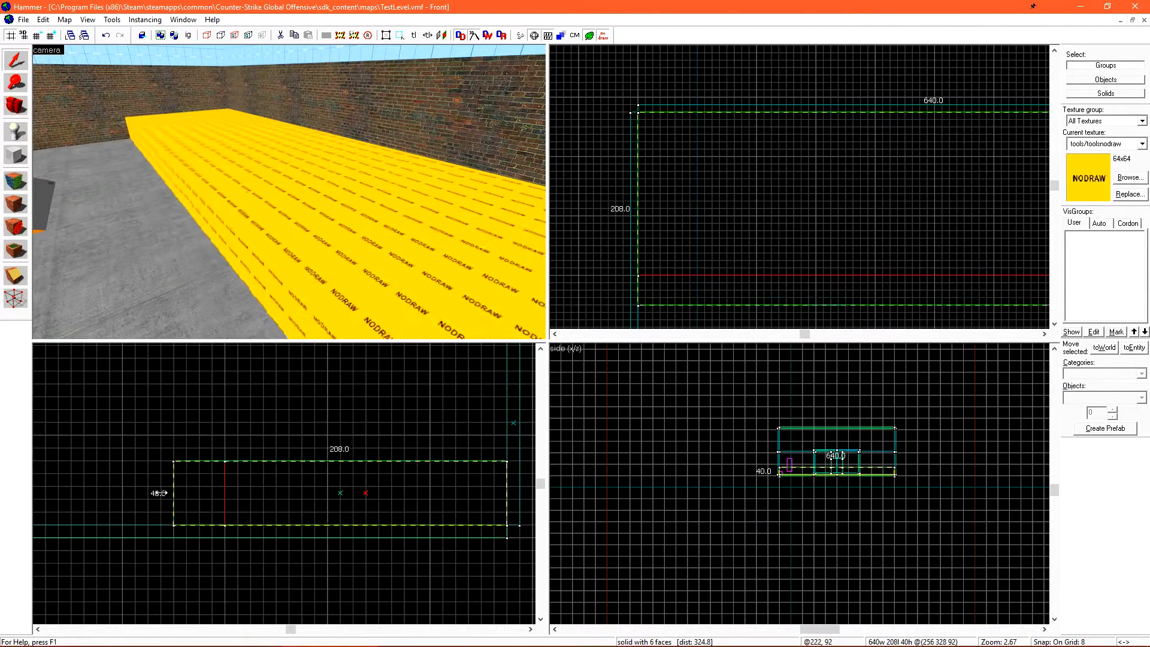
Clip the block's front diagonally from its lower outer edge to its top, leaving a slope 64 units deep
key("shift+b")
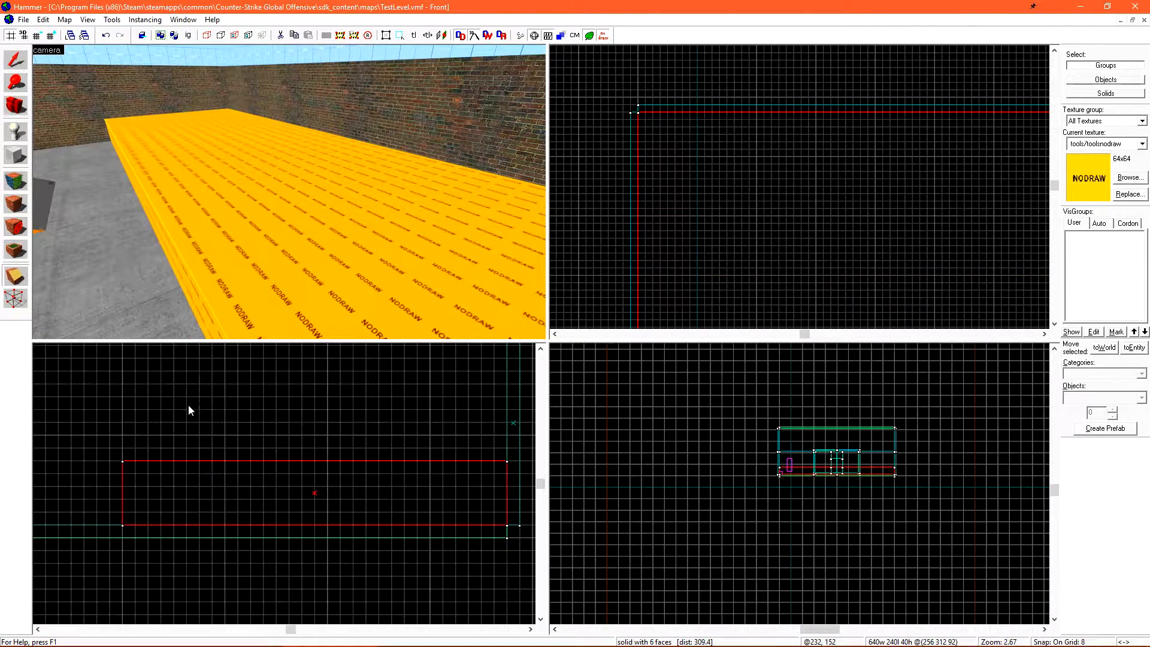
left_click_drag(122, 525, 224, 462)
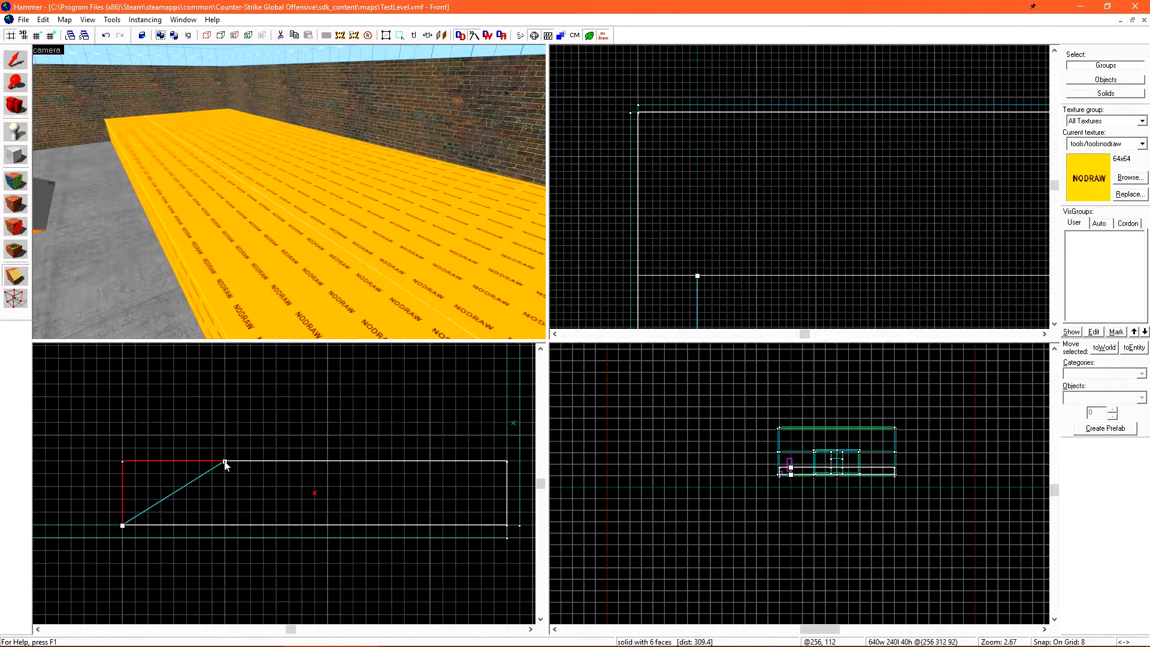
key("Return")
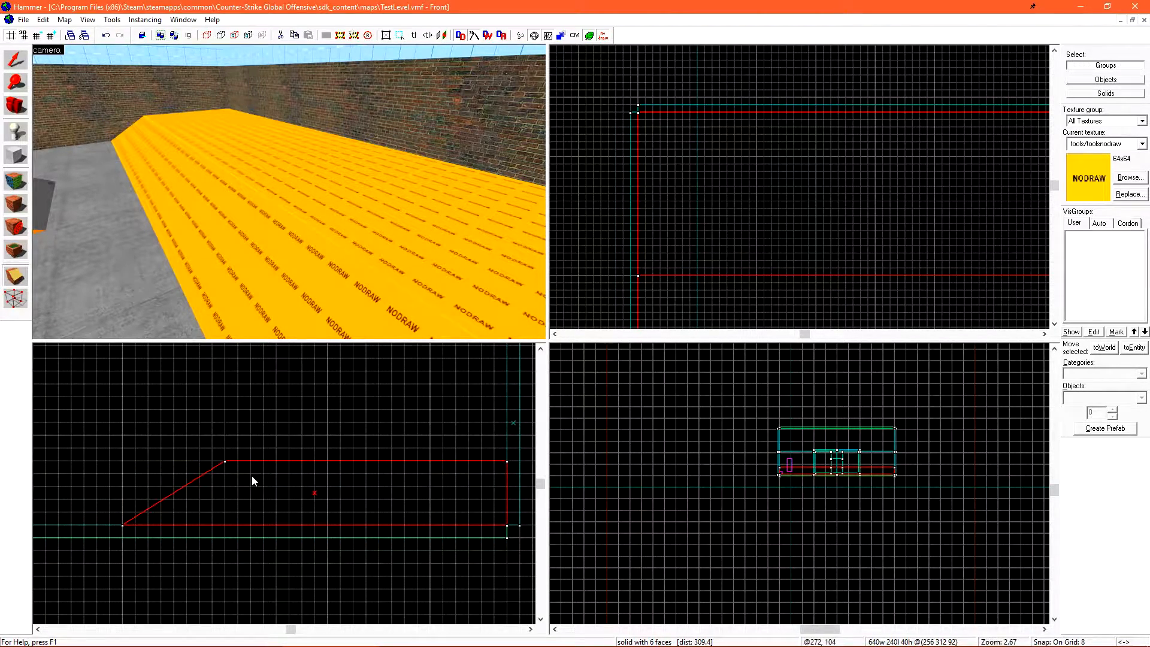
Split the block vertically just behind the top of the slope, keeping both pieces
left_click_drag(251, 462, 250, 480)
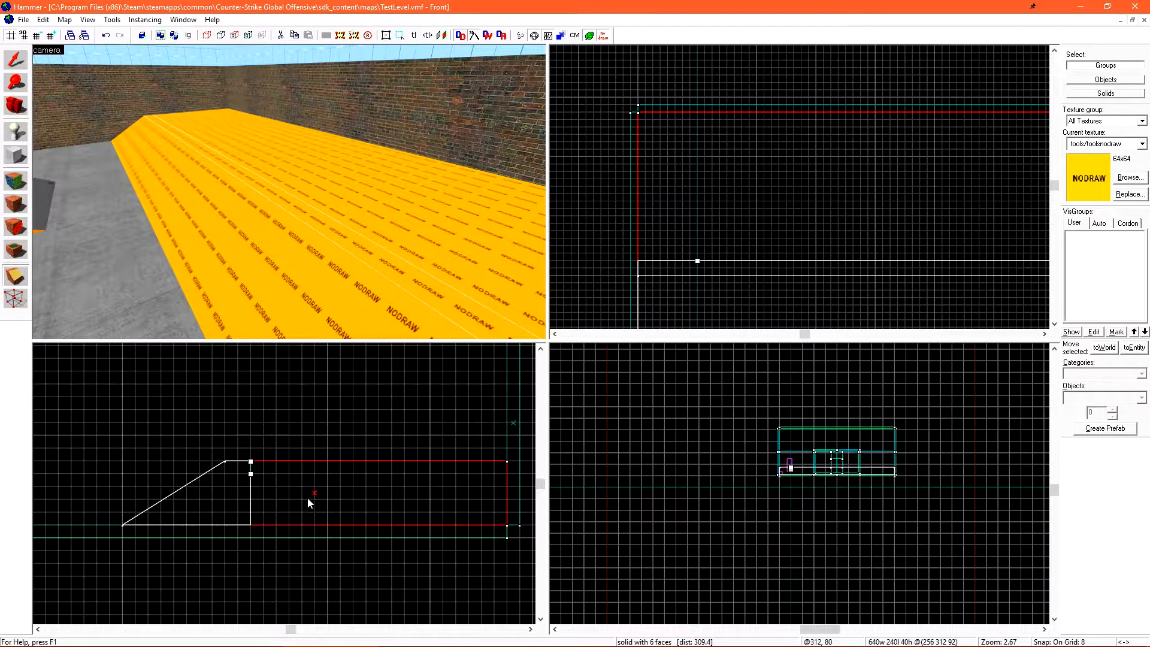
key("shift+x")
key("shift+x")
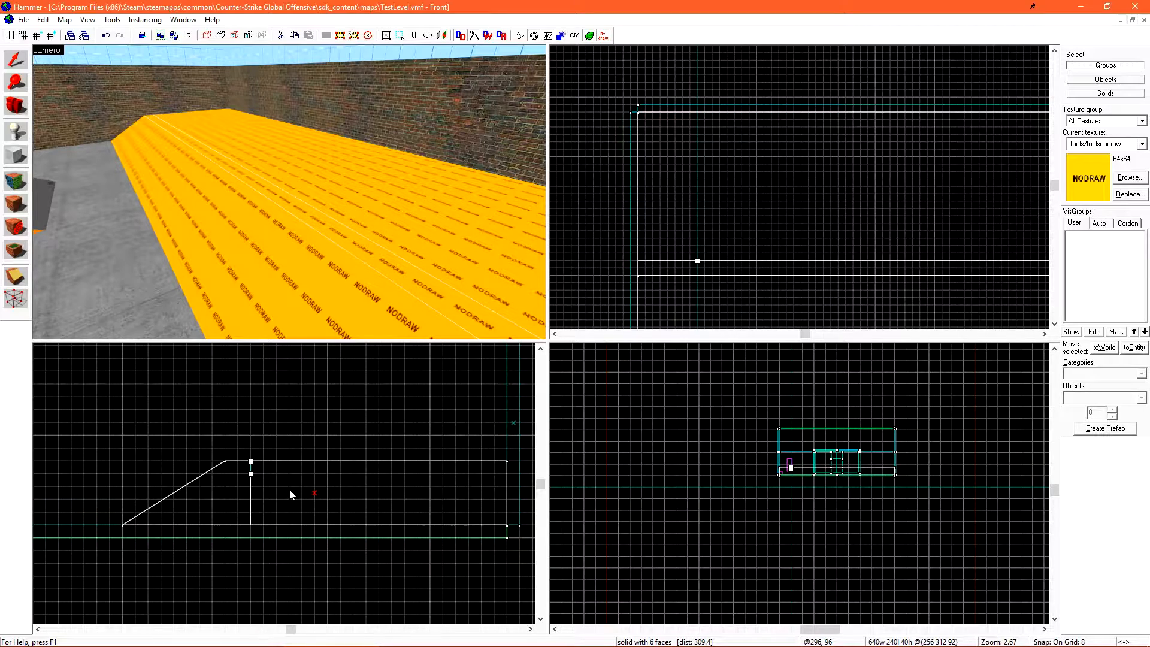
key("Return")
Lower the top of the 160-unit-deep rear piece to a height of 32 units
key("shift+s")
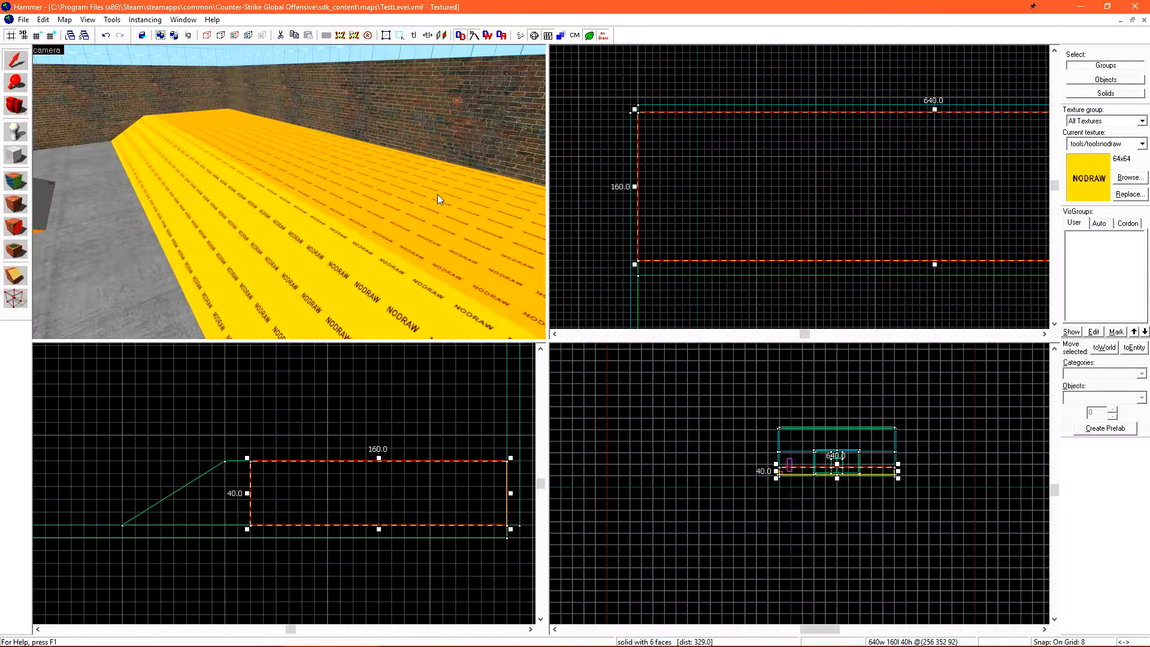
mouse_move(380, 457)
left_mouse_down()
mouse_move(379, 482)
mouse_move(379, 470)
left_mouse_up()
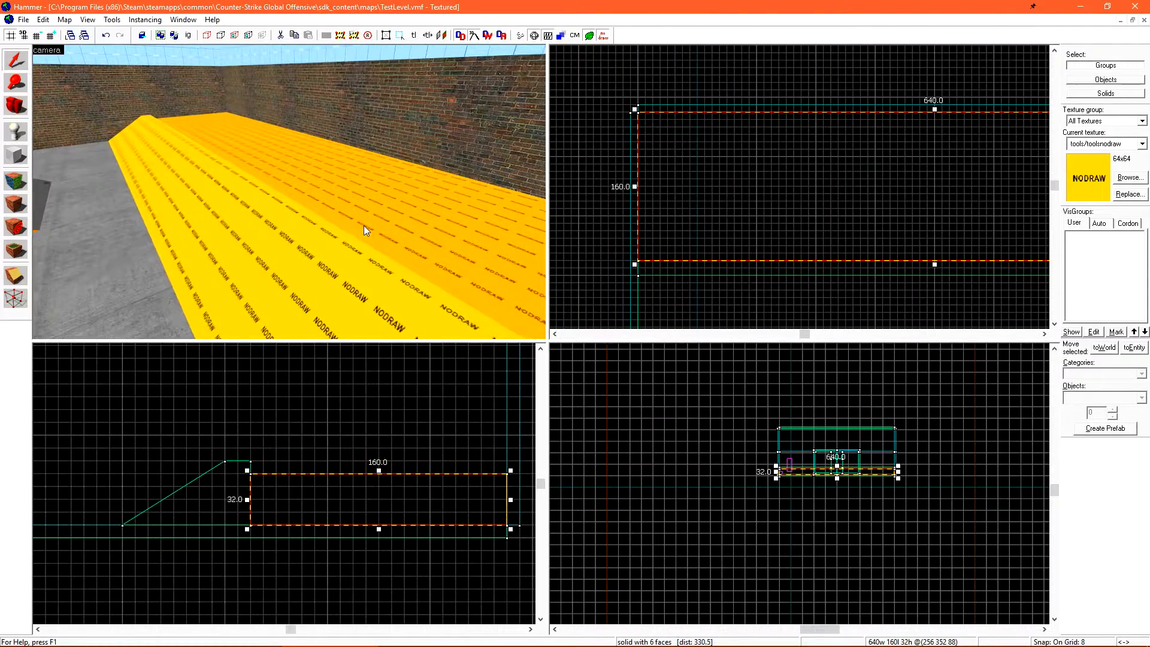
key("z")
key("z")
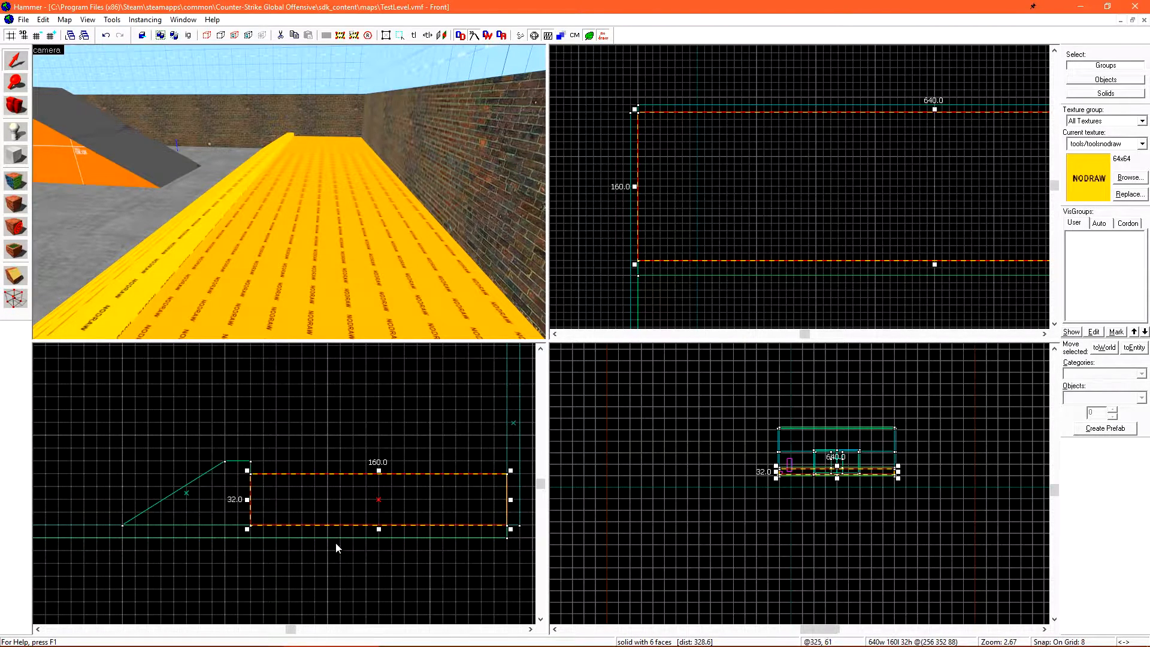
Split the rear piece lengthwise down its middle, keeping both halves
key("shift+x")
left_click_drag(379, 474, 379, 499)
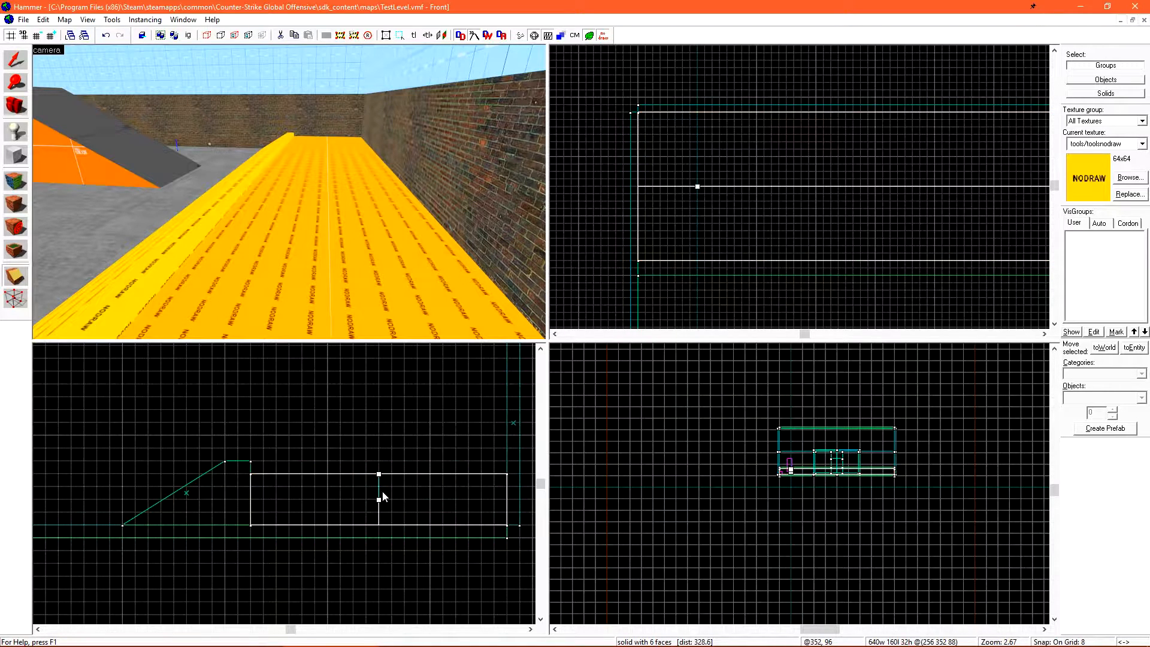
key("Return")
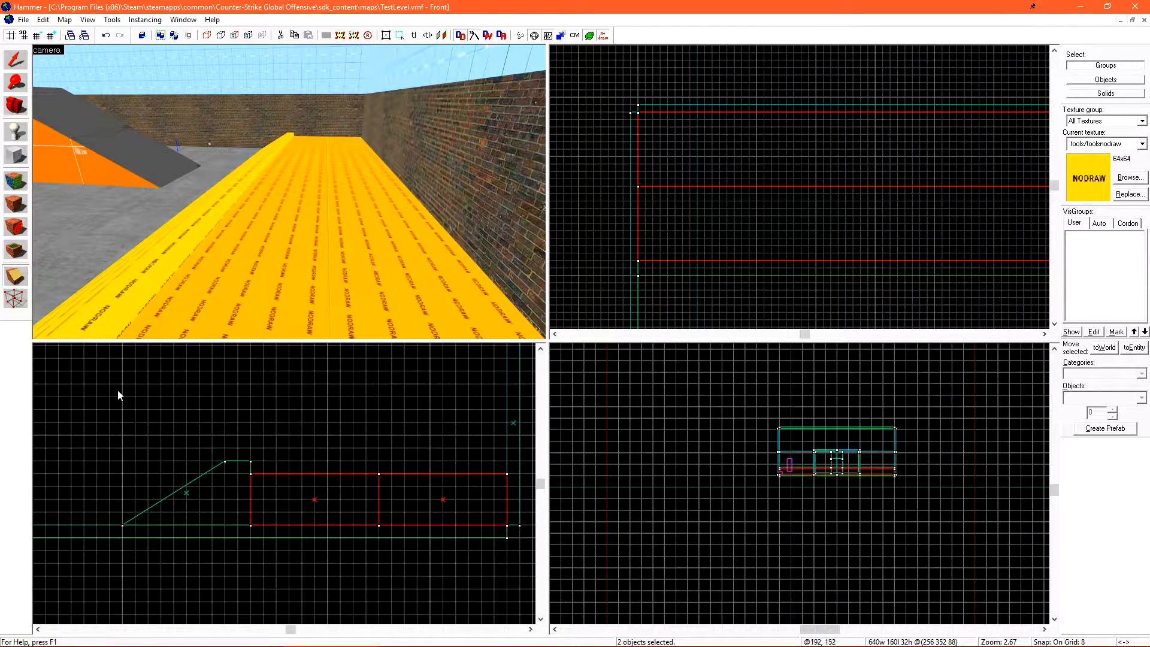
Move the top vertices along the middle split down 24 units to form a V-shaped channel, and clear the selection
left_click(22, 302)
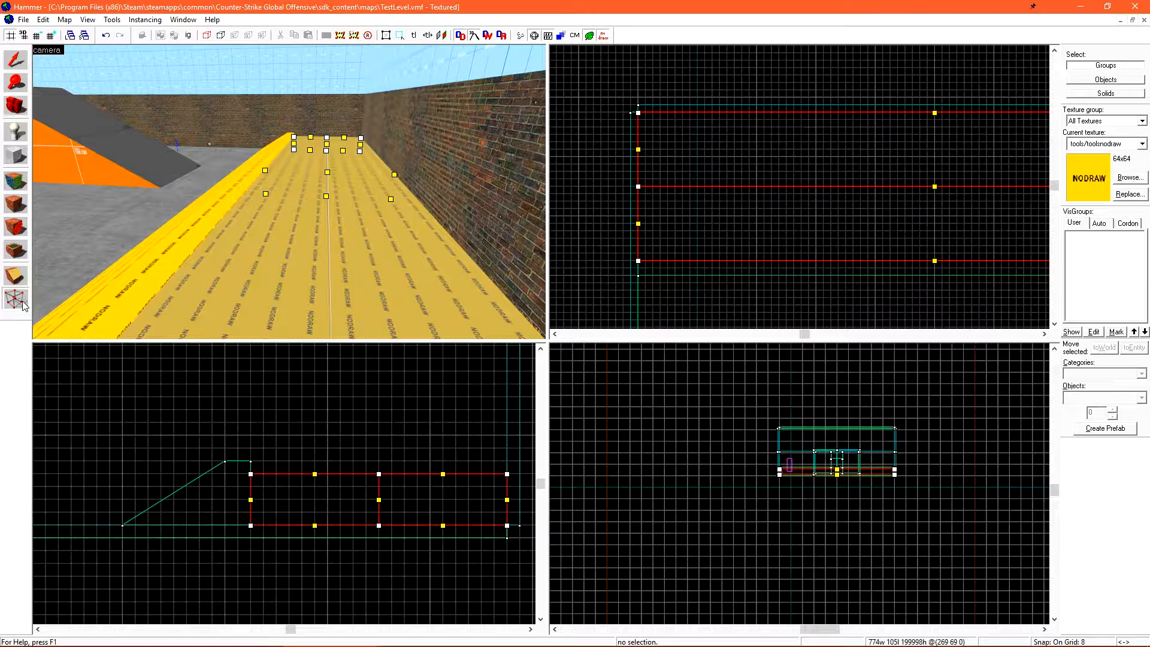
left_click_drag(353, 450, 401, 489)
key("Return")
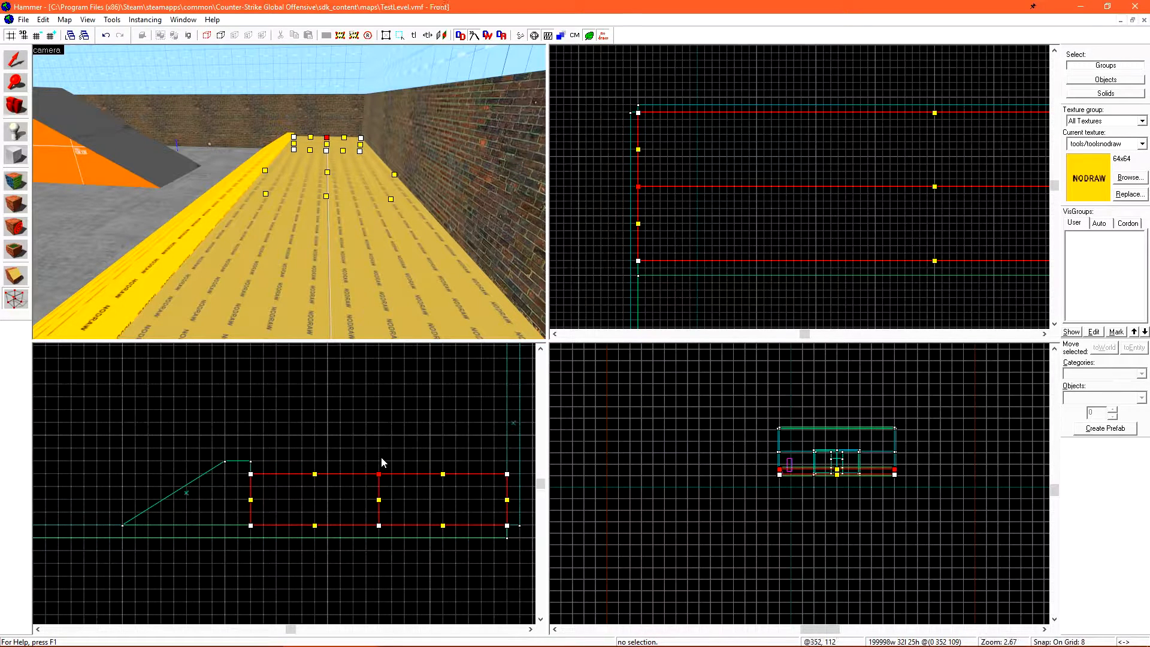
key("Down")
key("Down")
key("Down")
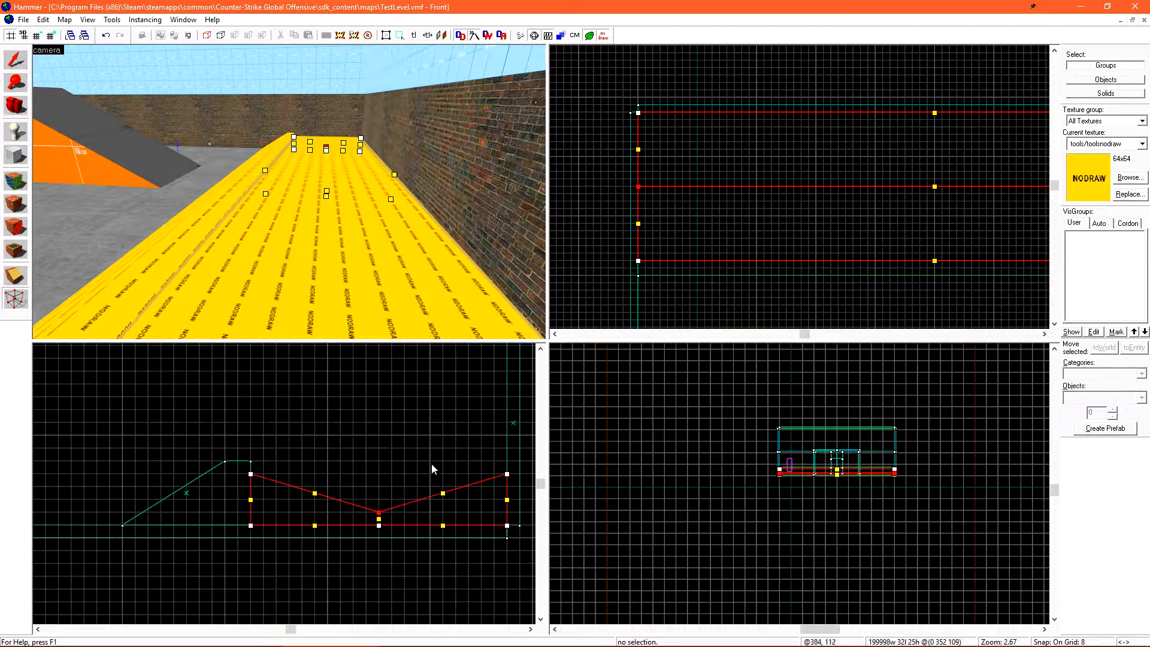
left_click(14, 61)
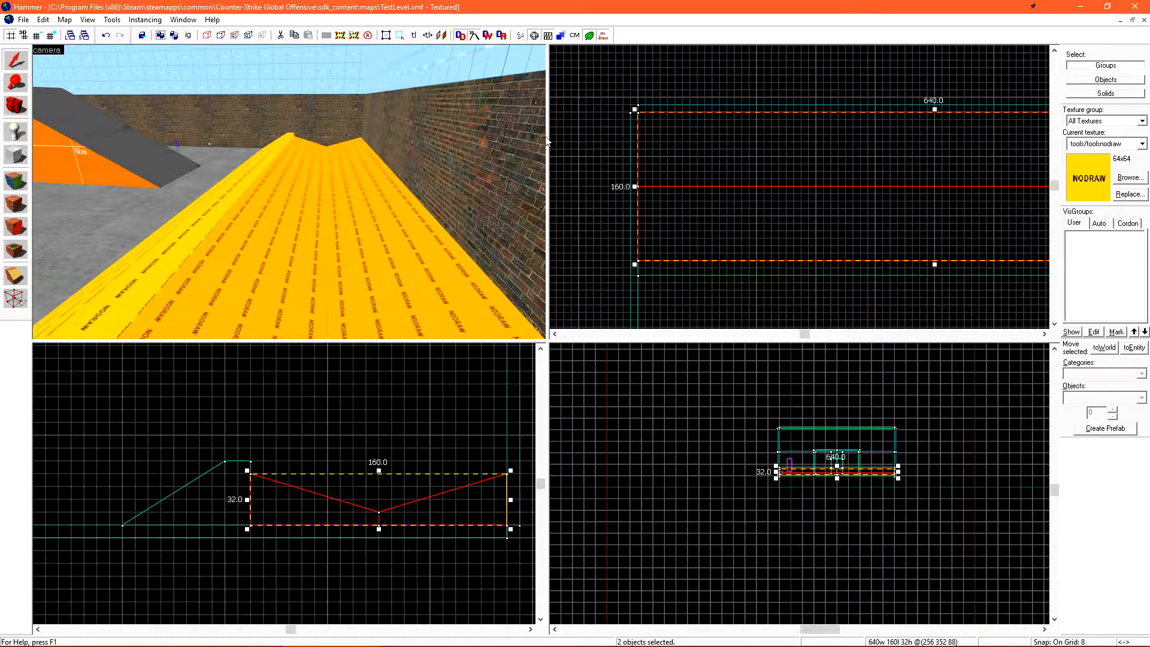
key("Escape")
Choose a light grey dev texture and apply it to both sloped faces of the channel
key("z")
key("w")
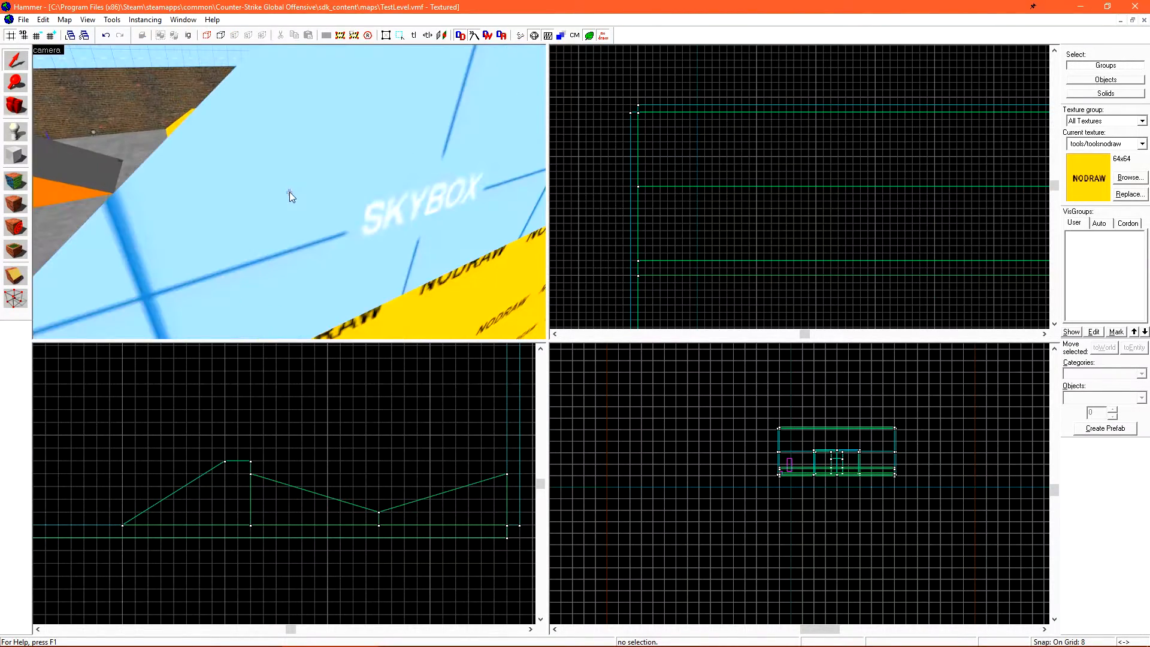
key("w")
key("z")
key("shift+a")
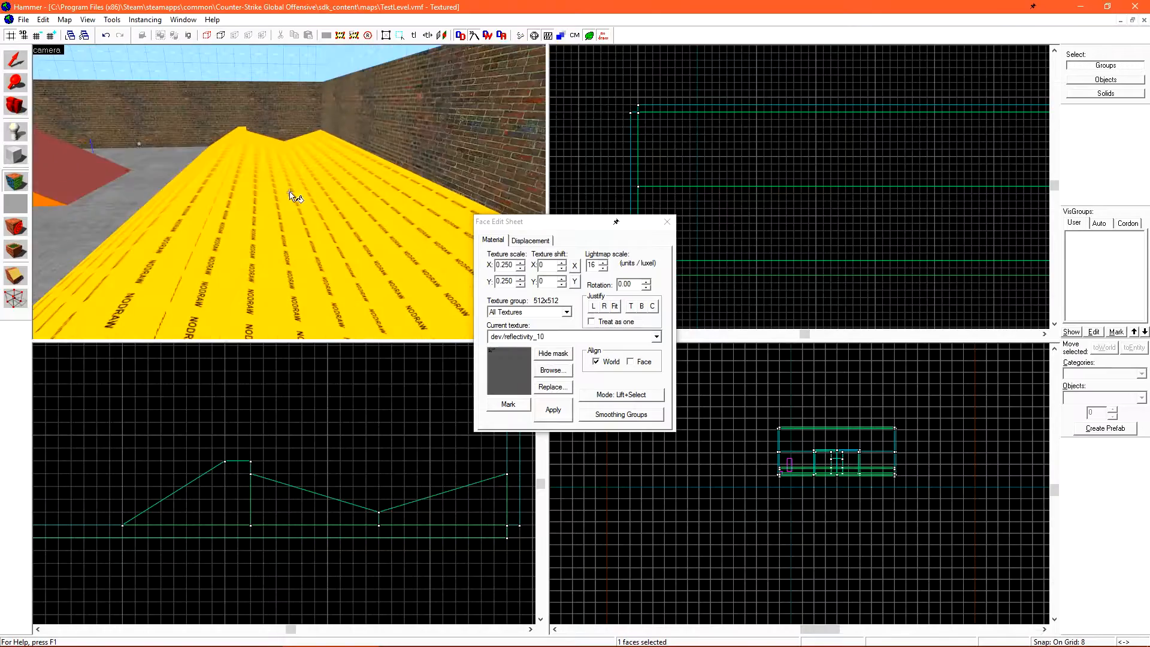
left_click(541, 368)
left_click(560, 341)
scroll(586, 332, "up", 2)
double_click(1013, 234)
right_click(384, 240)
right_click(258, 239)
key("a")
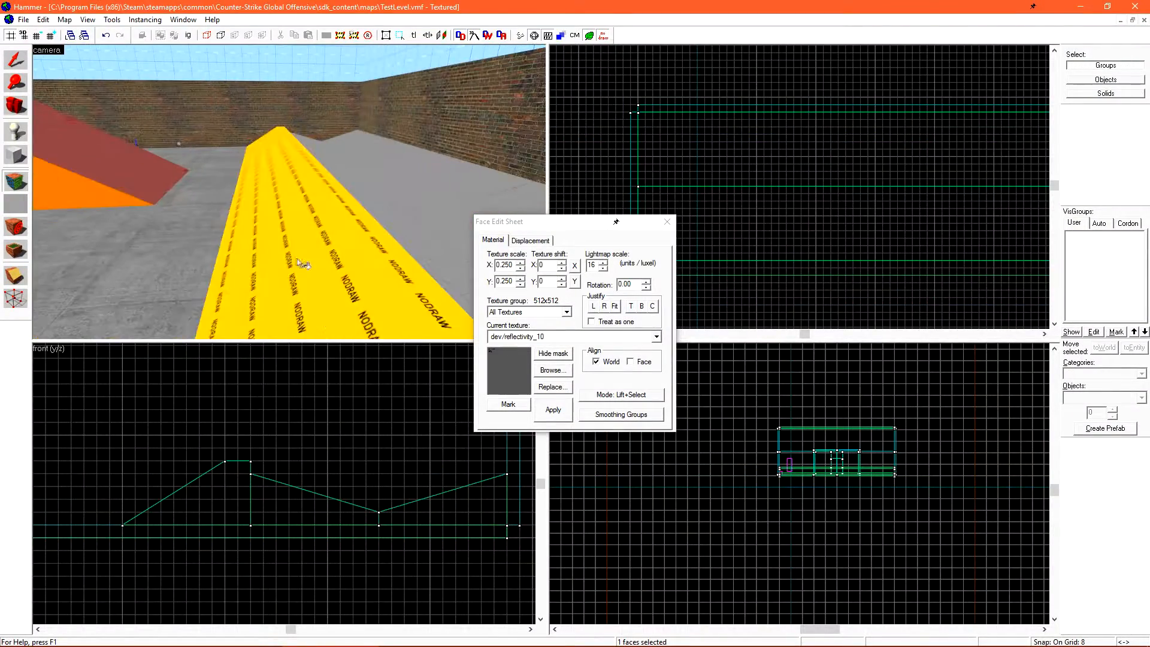
Texture the embankment's flat top with a white dev texture, and its outer slope and inner lip with dev/reflectivity_10
right_click(300, 265)
left_click(551, 373)
left_click(520, 455)
scroll(520, 454, "down", 2)
double_click(420, 291)
right_click(379, 229)
key("z")
key("z")
left_click(287, 227)
left_click(257, 231)
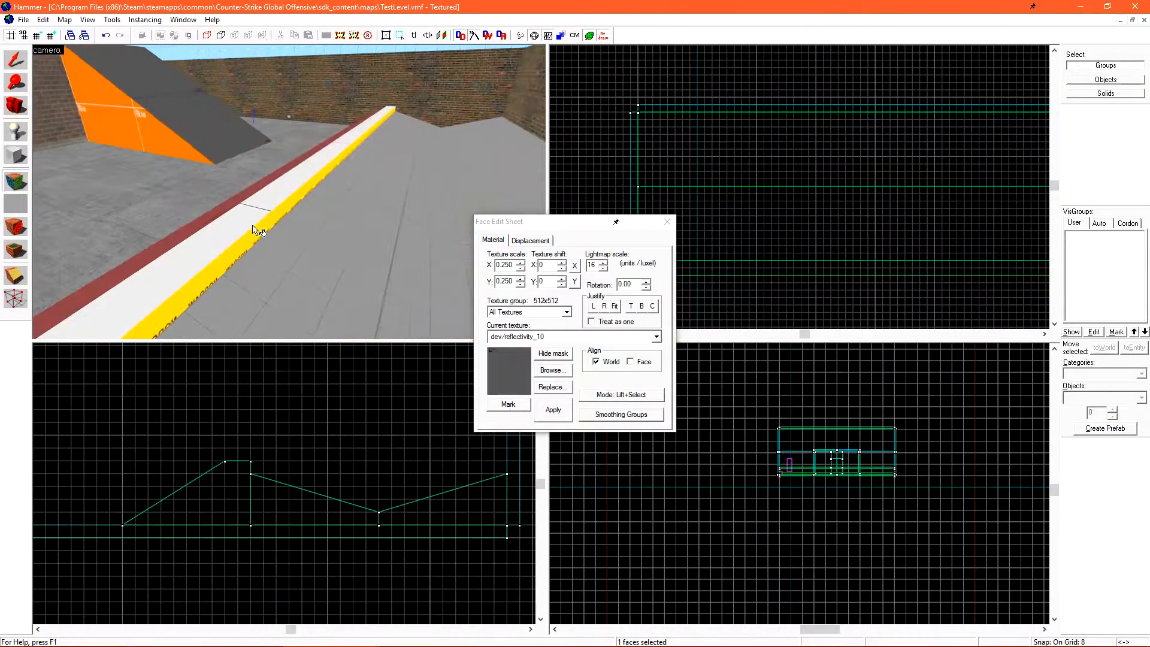
key("shift+s")
Sample the tools/toolsnodraw texture from the outside of the level as the current texture
key("z")
key("z")
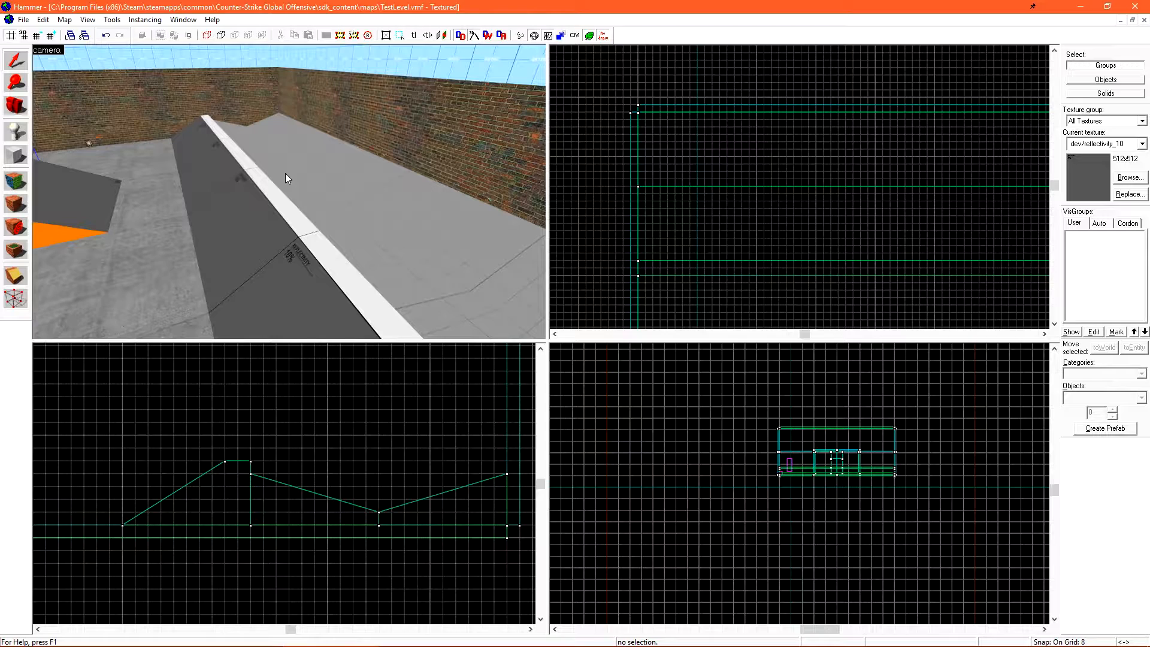
key("d")
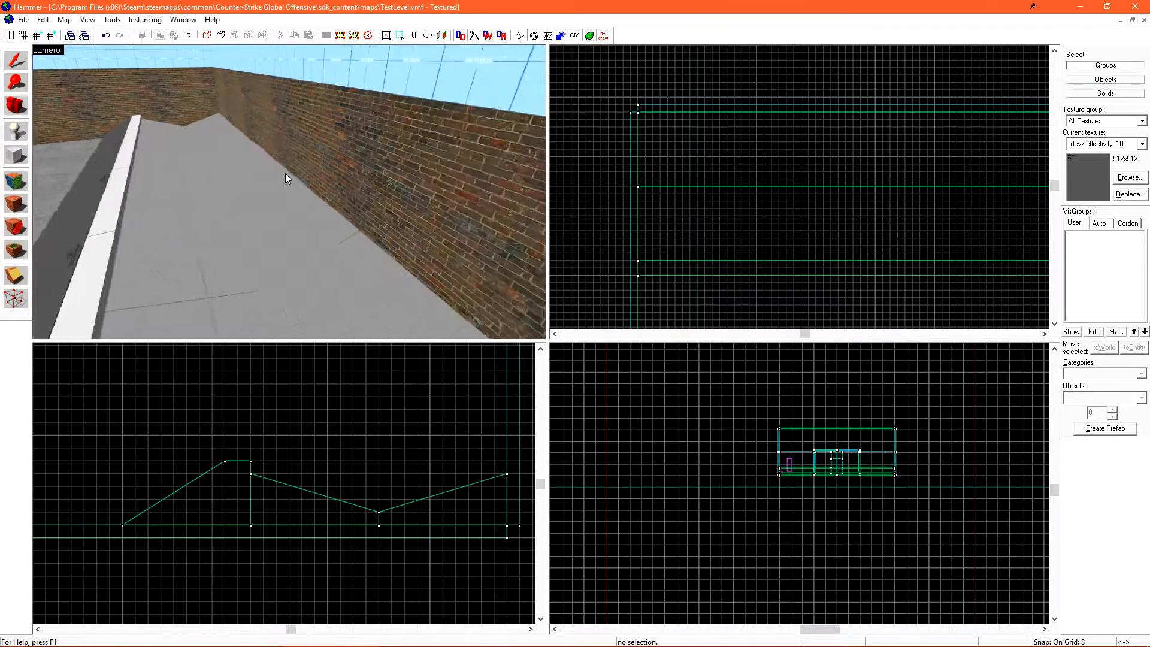
key("z")
key("shift+a")
left_click(300, 202)
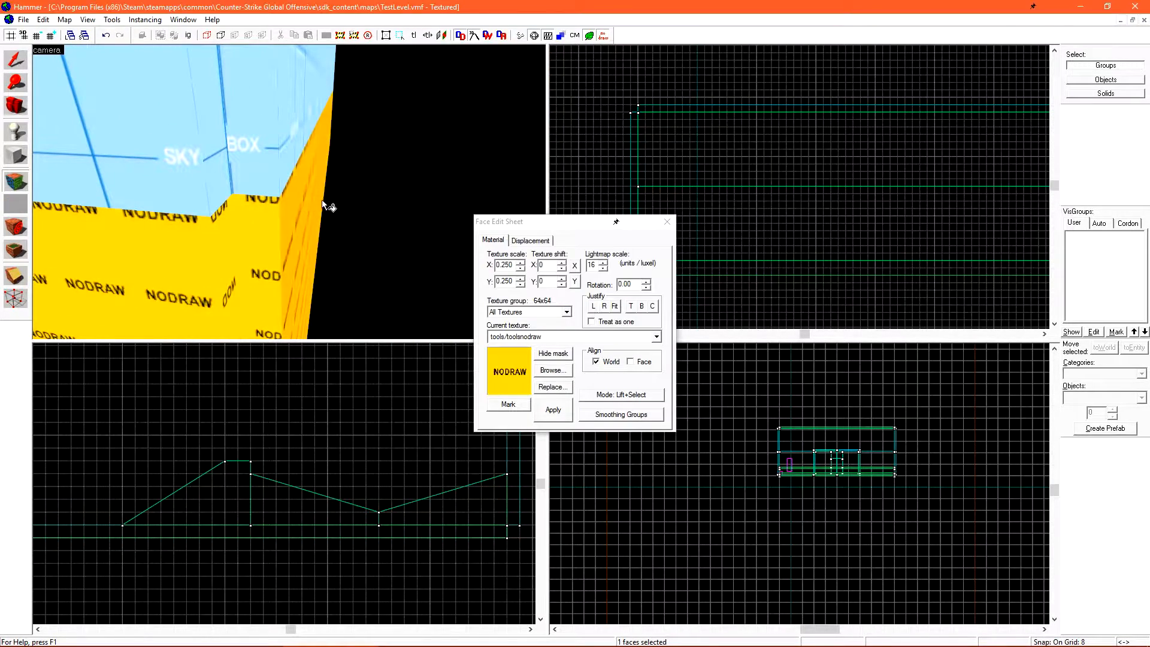
key("shift+s")
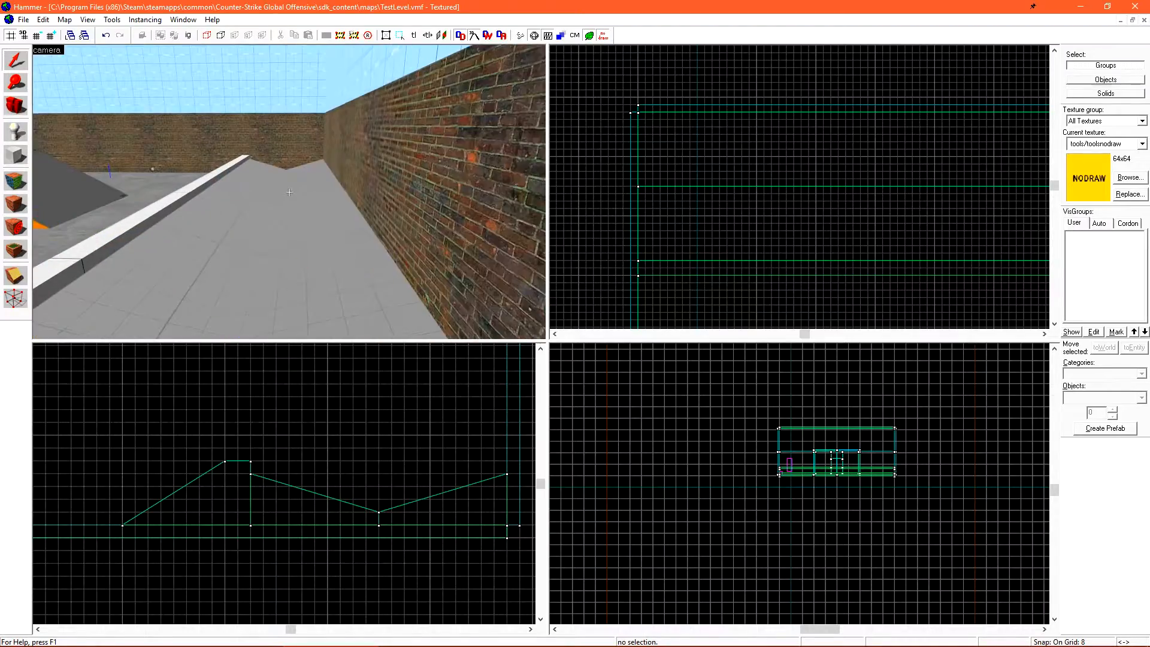
key("z")
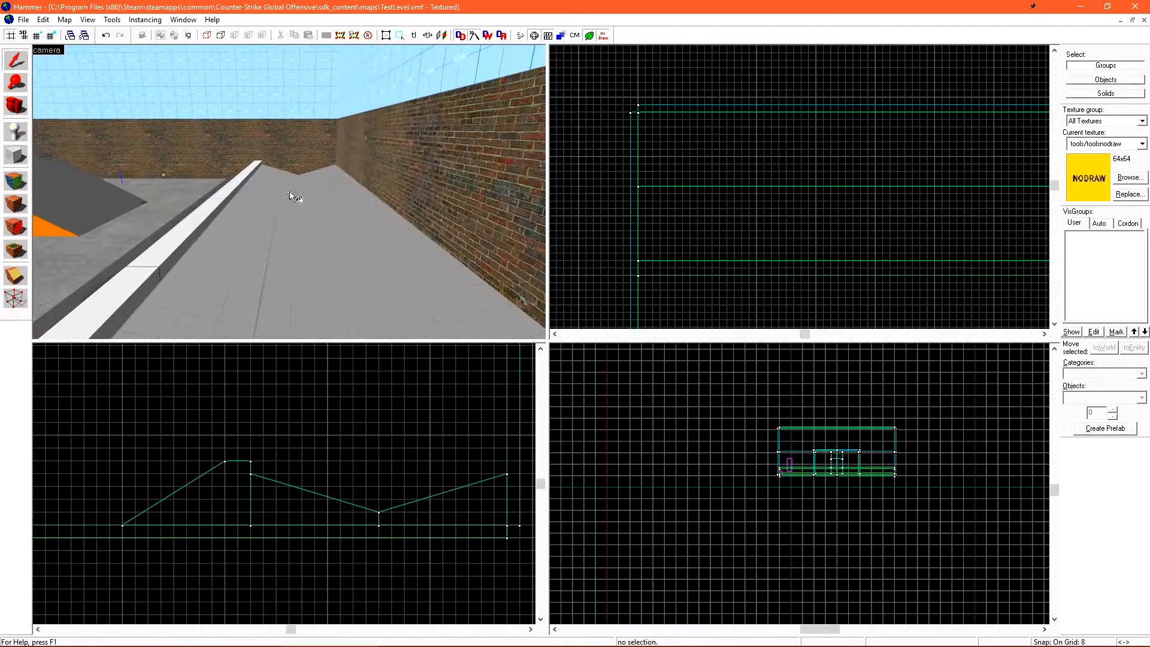
Create a nodraw block 640 by 128 units and 32 units high running along the V-shaped channel
scroll(747, 188, "down", 4)
scroll(778, 146, "up", 3)
key("shift+b")
left_click_drag(614, 115, 864, 203)
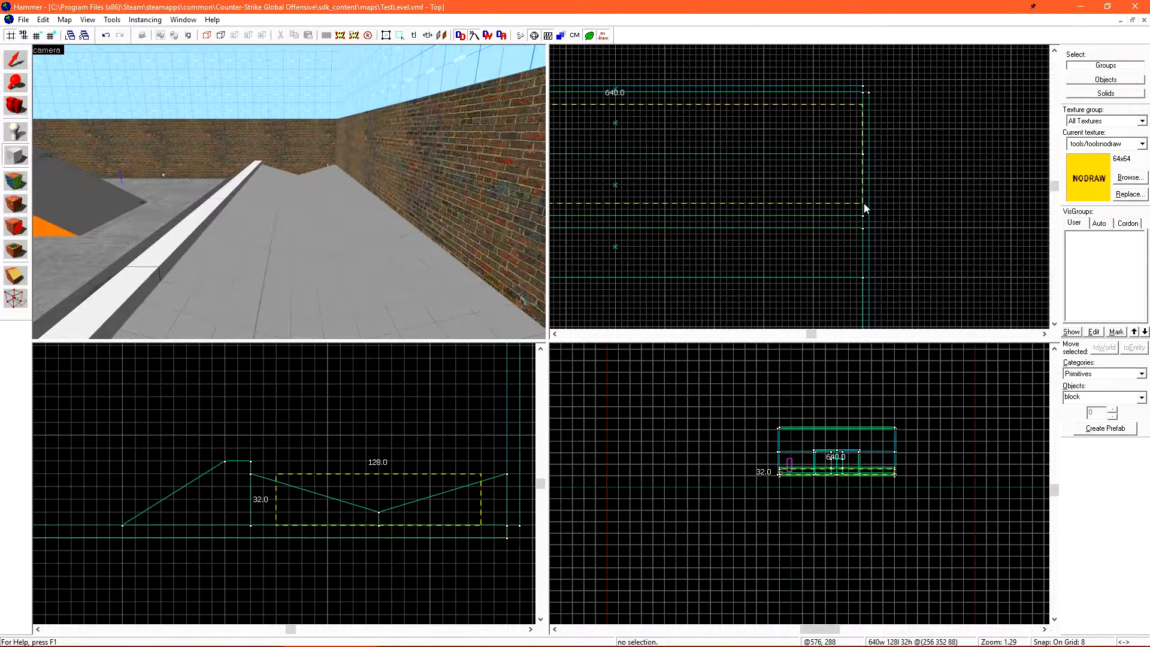
key("Return")
Lower the channel block's top by 8 units and raise its bottom by 8 units, making it 16 units high
scroll(358, 490, "up", 2)
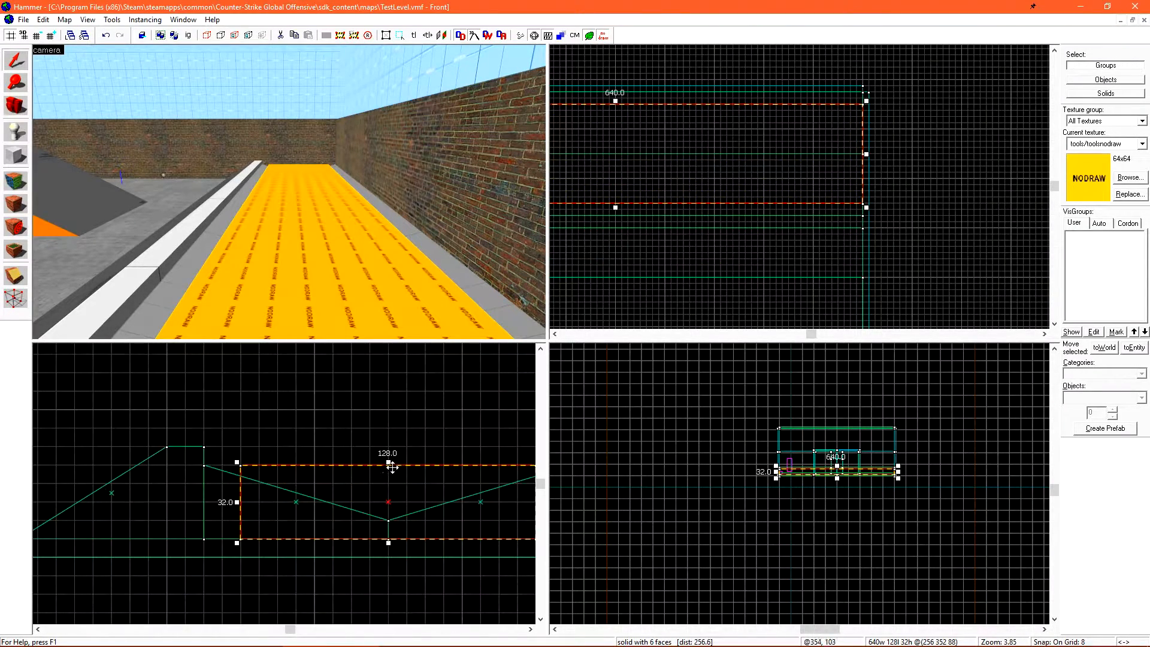
left_click_drag(388, 461, 388, 481)
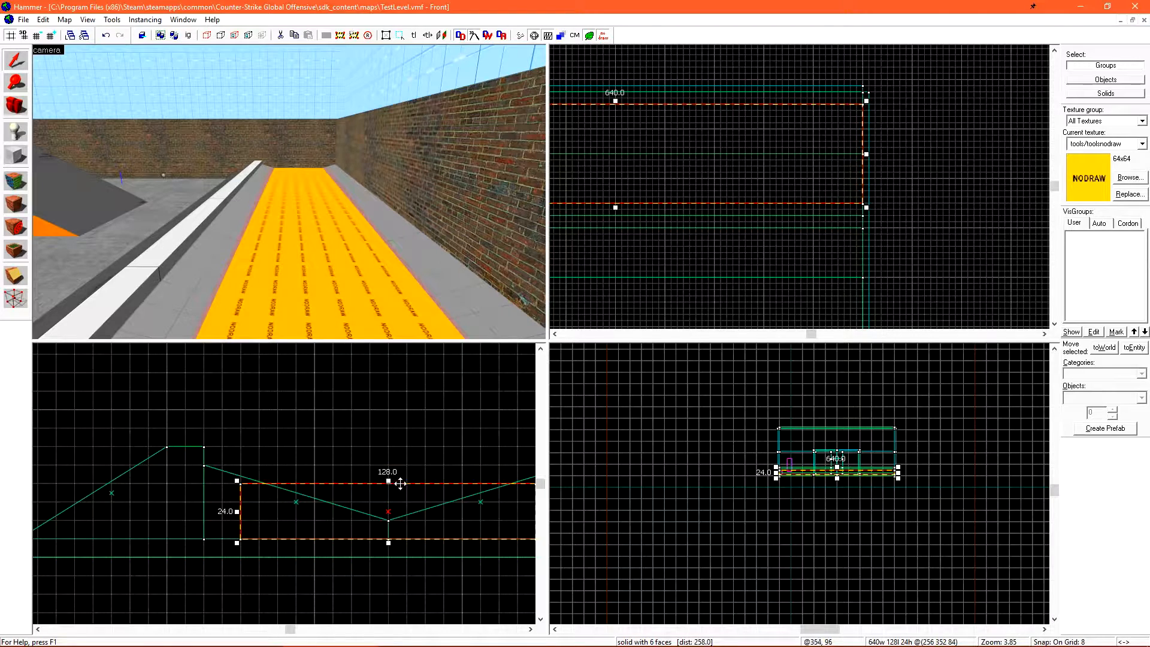
left_click_drag(389, 541, 389, 522)
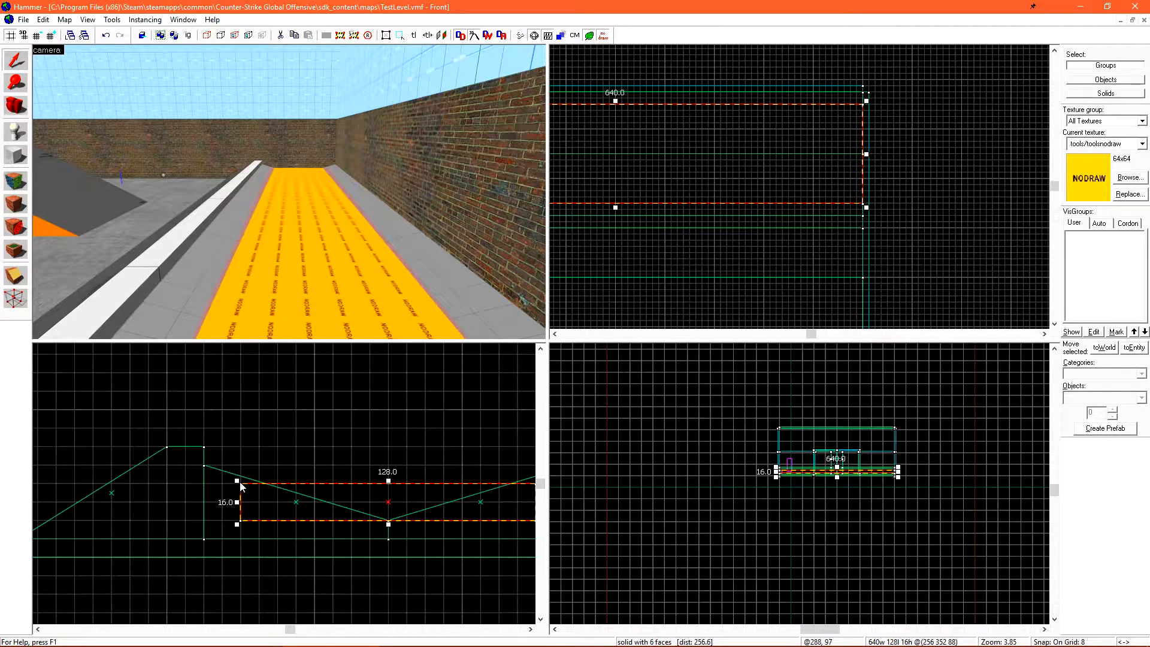
middle_click_drag(393, 513, 313, 514)
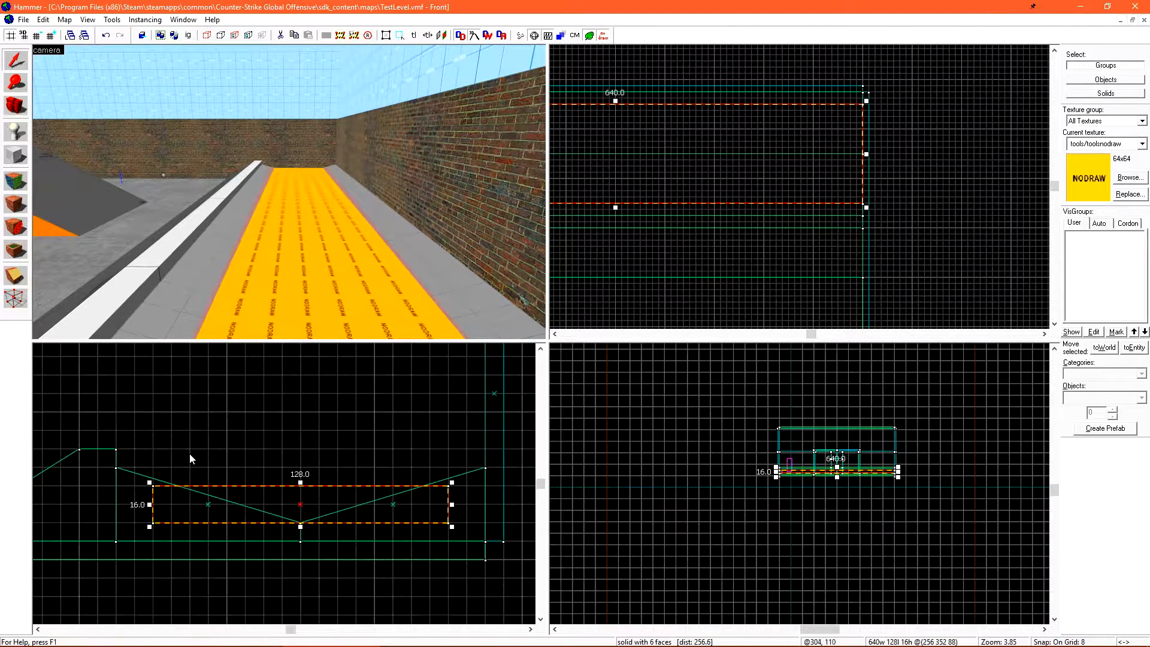
Filter the textures by "liquid", choose liquids/overpasswater, and apply it to the block in the channel
left_click(24, 178)
left_click(554, 371)
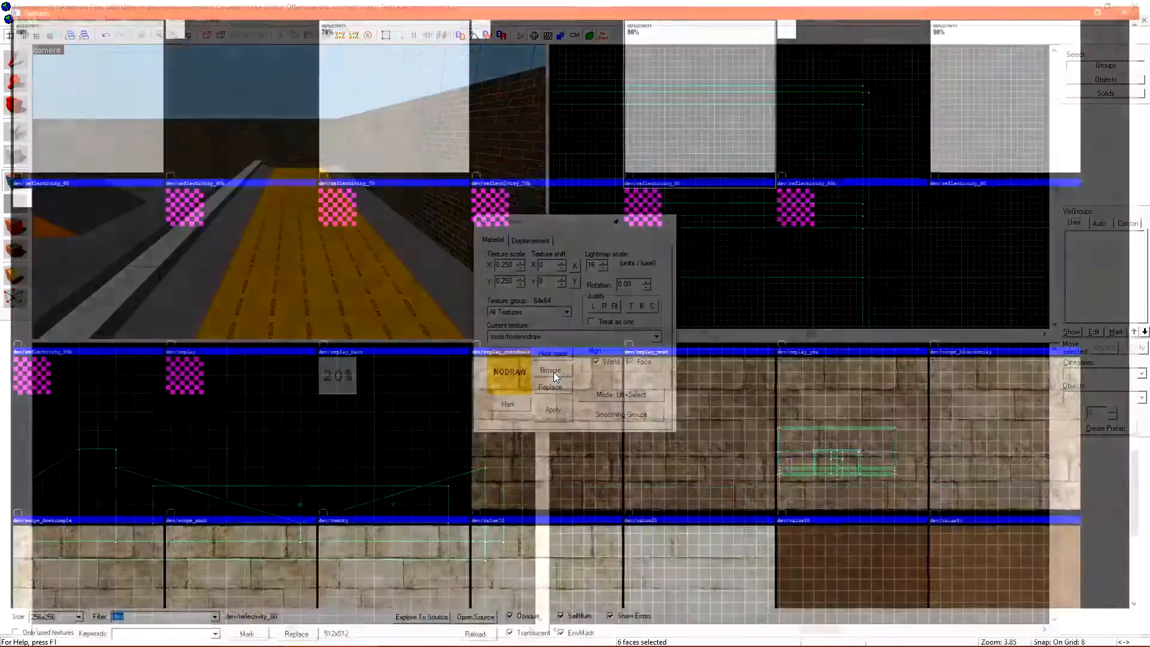
type("liquid")
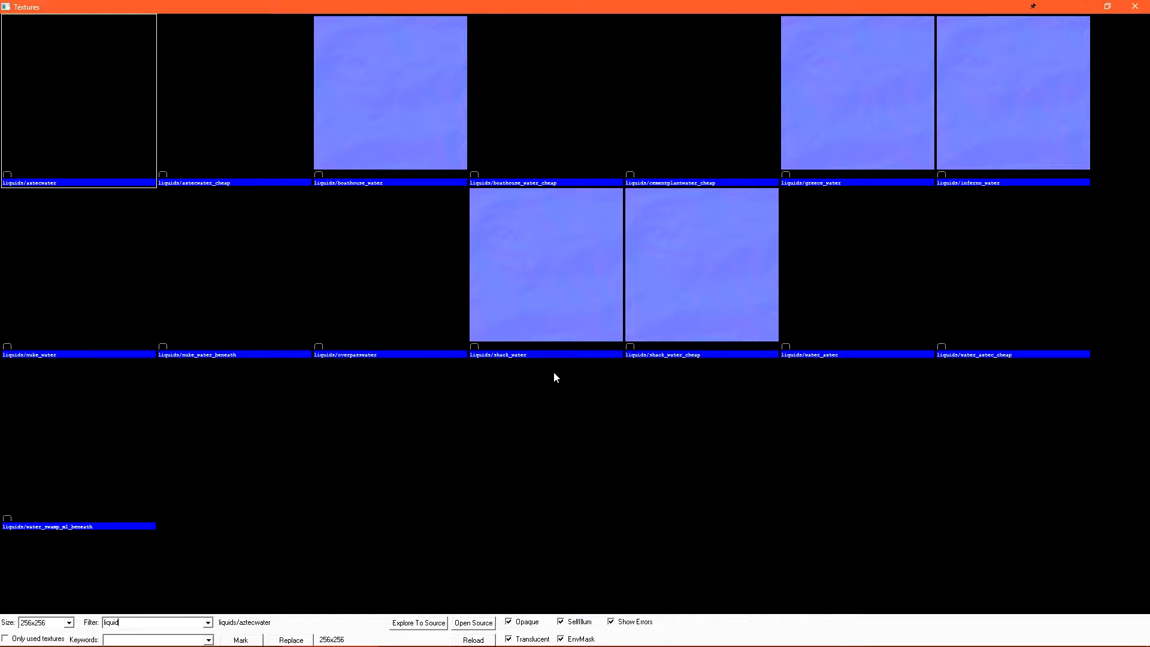
left_click(404, 293)
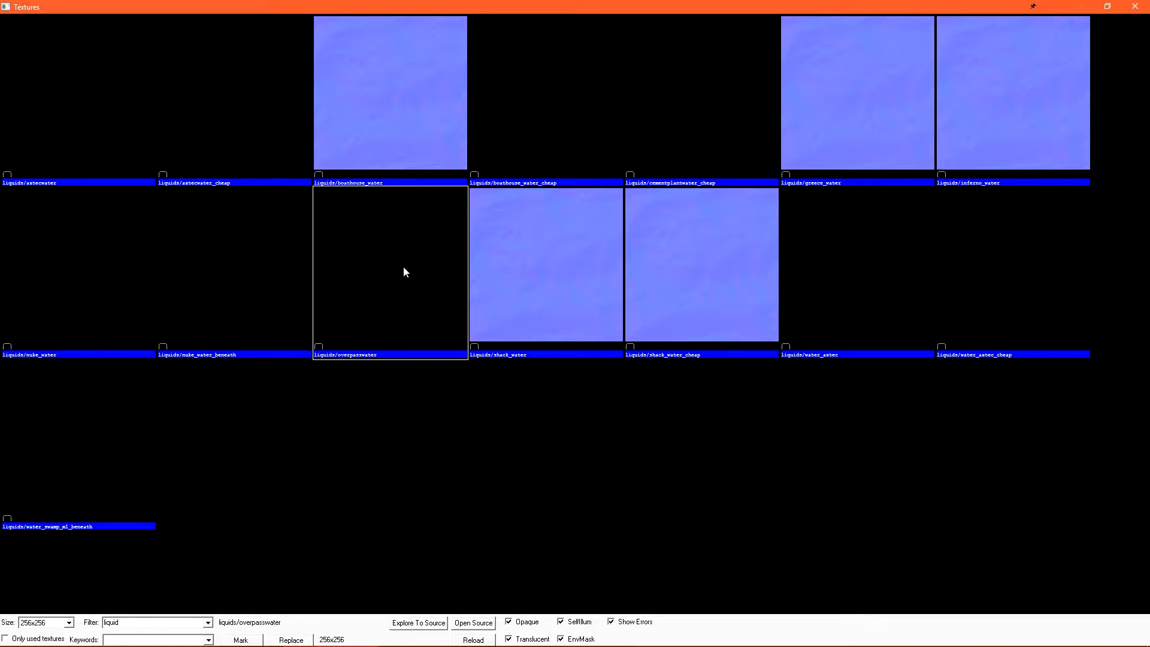
double_click(425, 272)
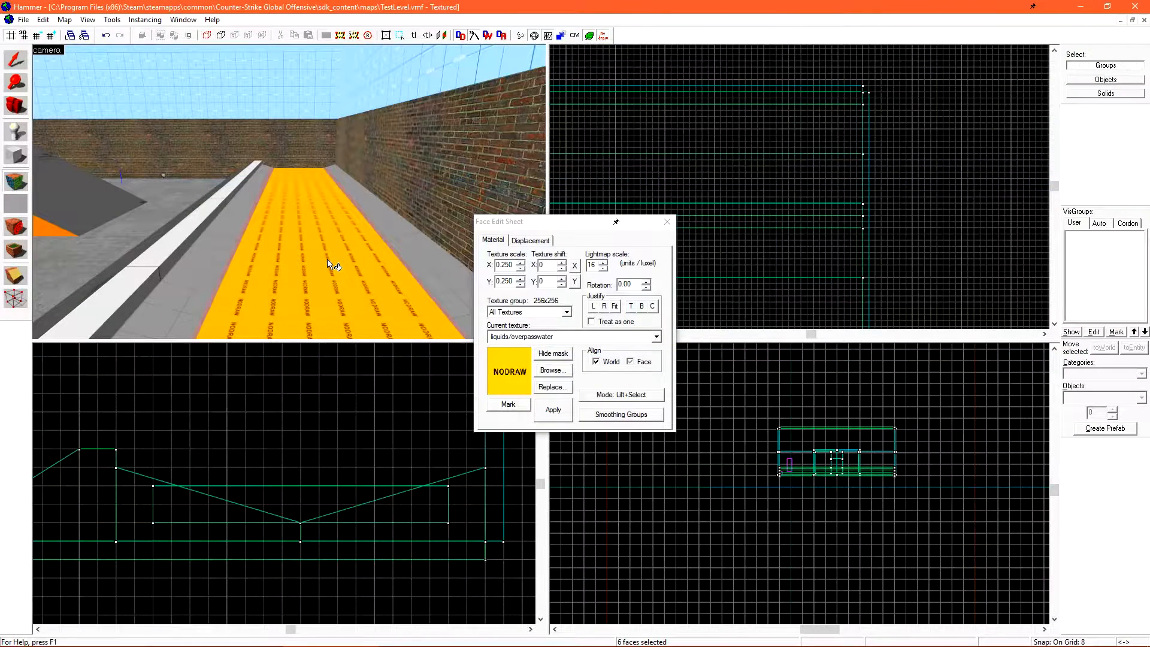
key("shift+s")
Examine the water surface in the channel from both ends and from across the level
key("z")
key("w")
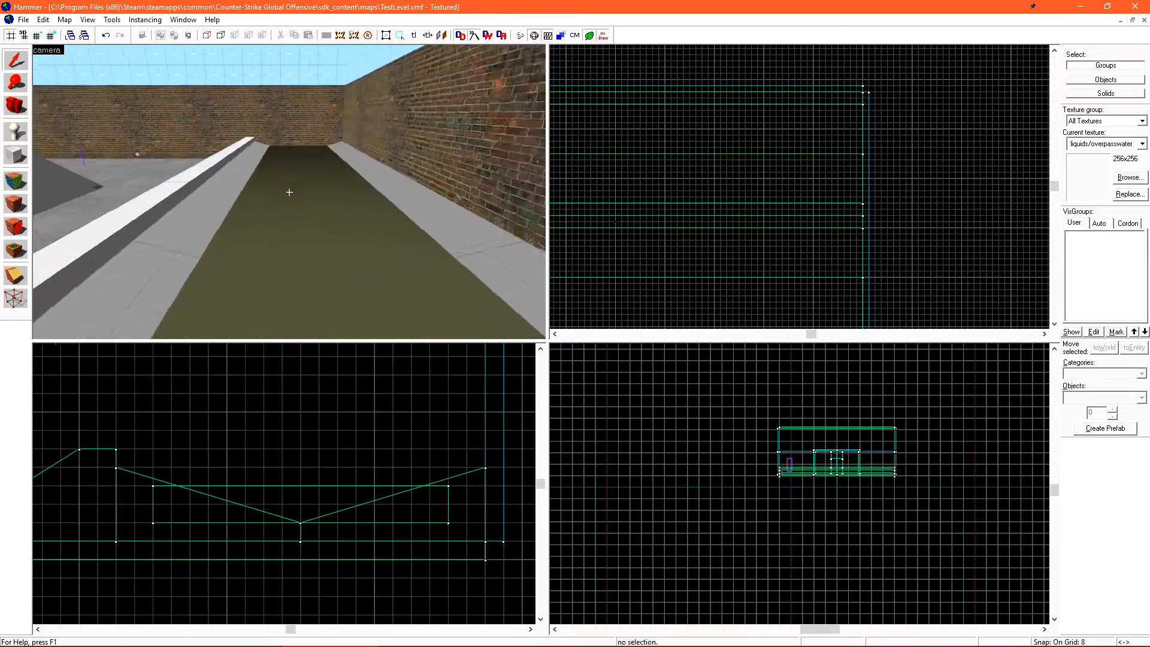
key("s")
key("z")
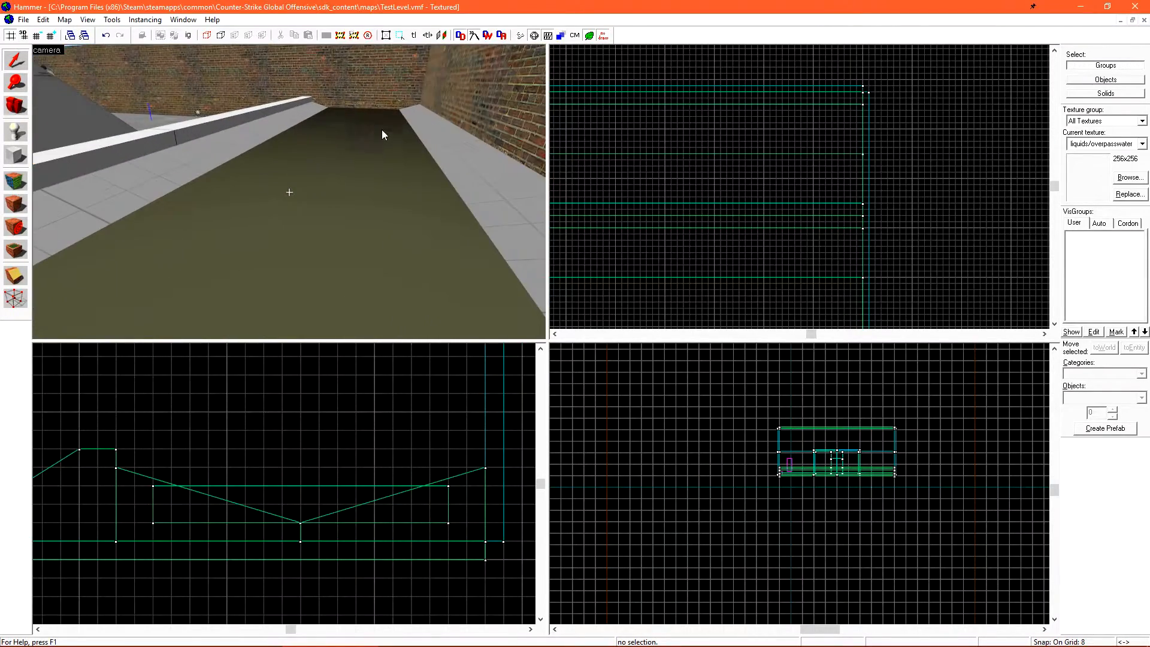
key("z")
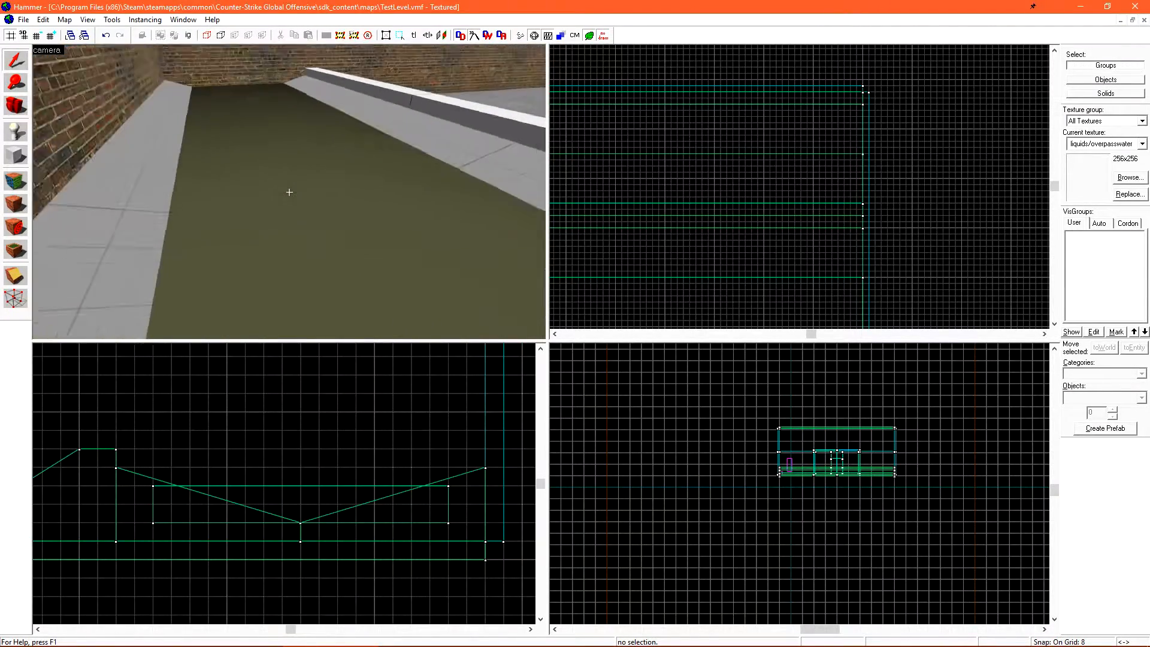
key("s")
key("z")
key("z")
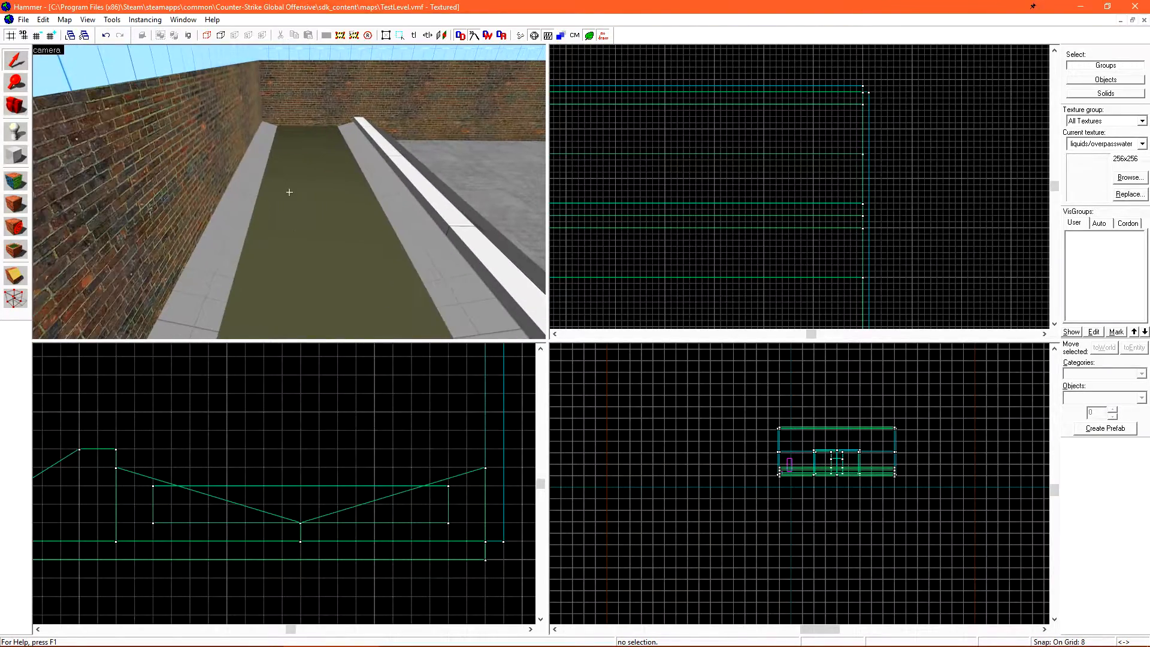
key("s")
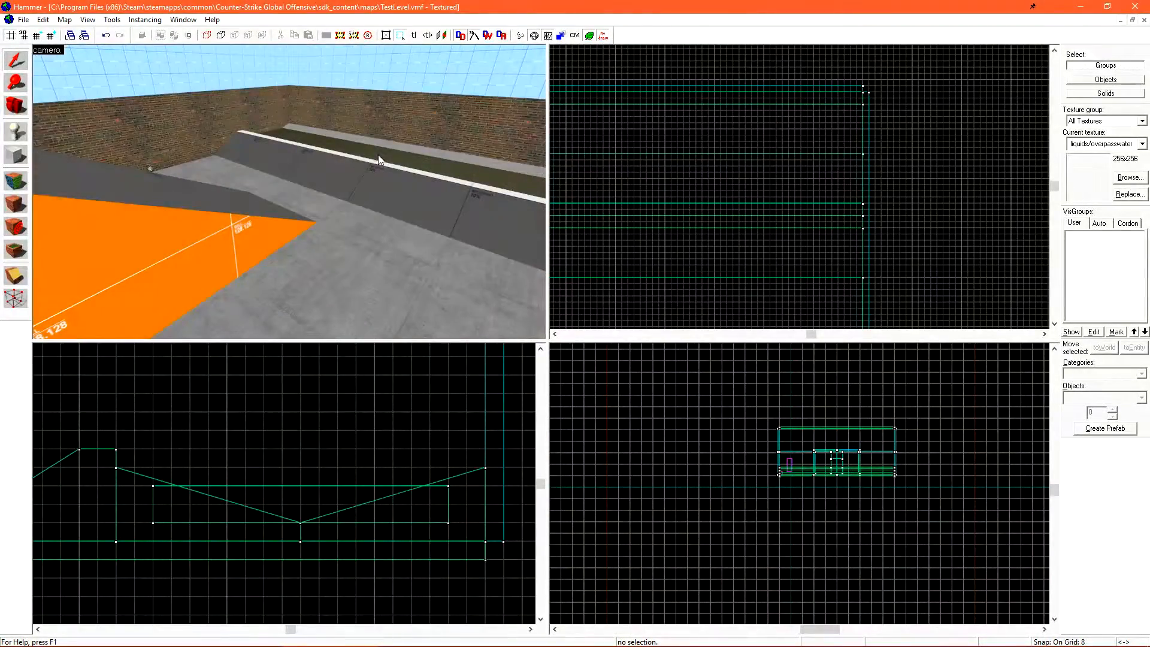
key("z")
key("z")
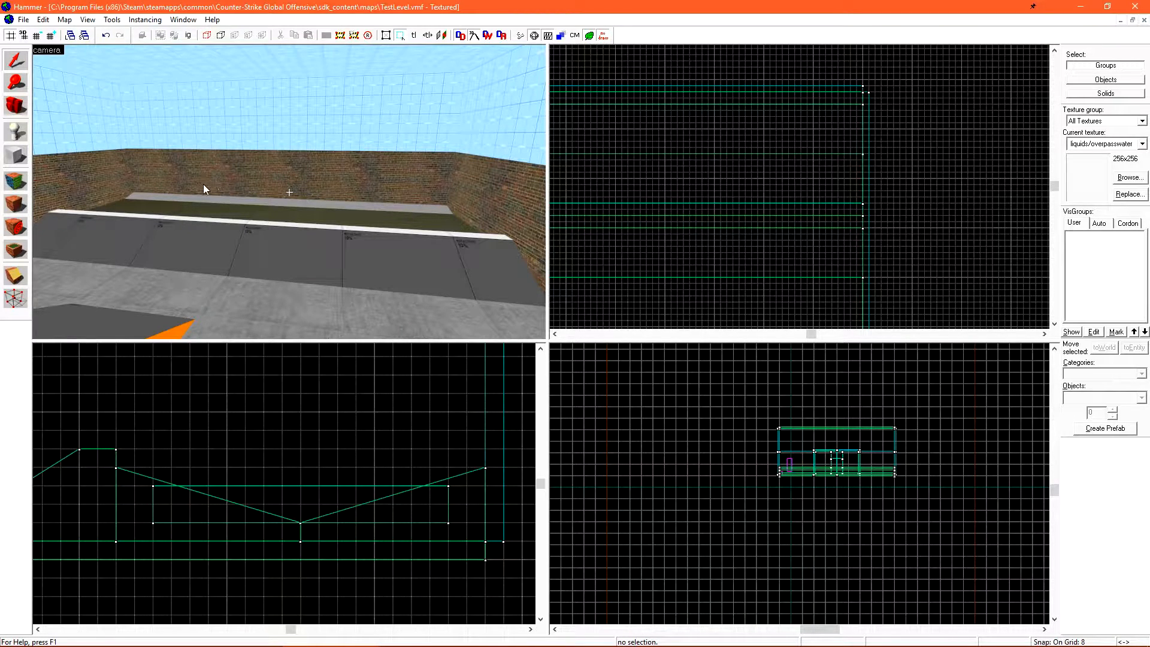
Set the current texture back to tools/toolsnodraw and choose the cylinder primitive for the Block tool
left_click(1102, 144)
left_click(1100, 216)
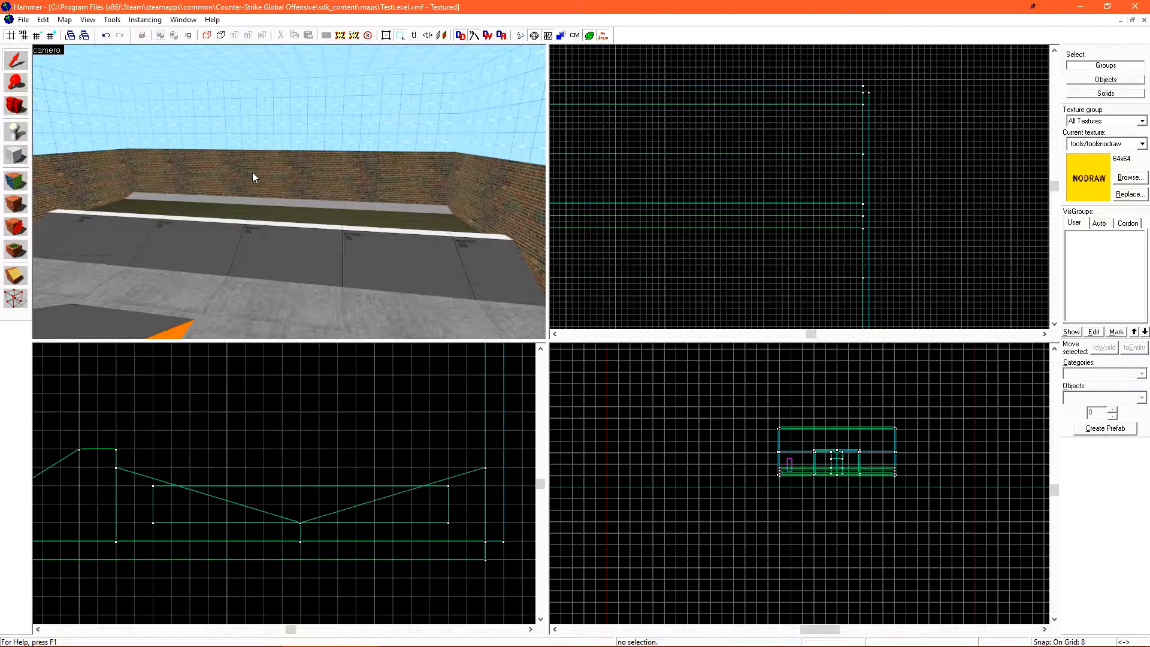
key("w")
key("a")
key("z")
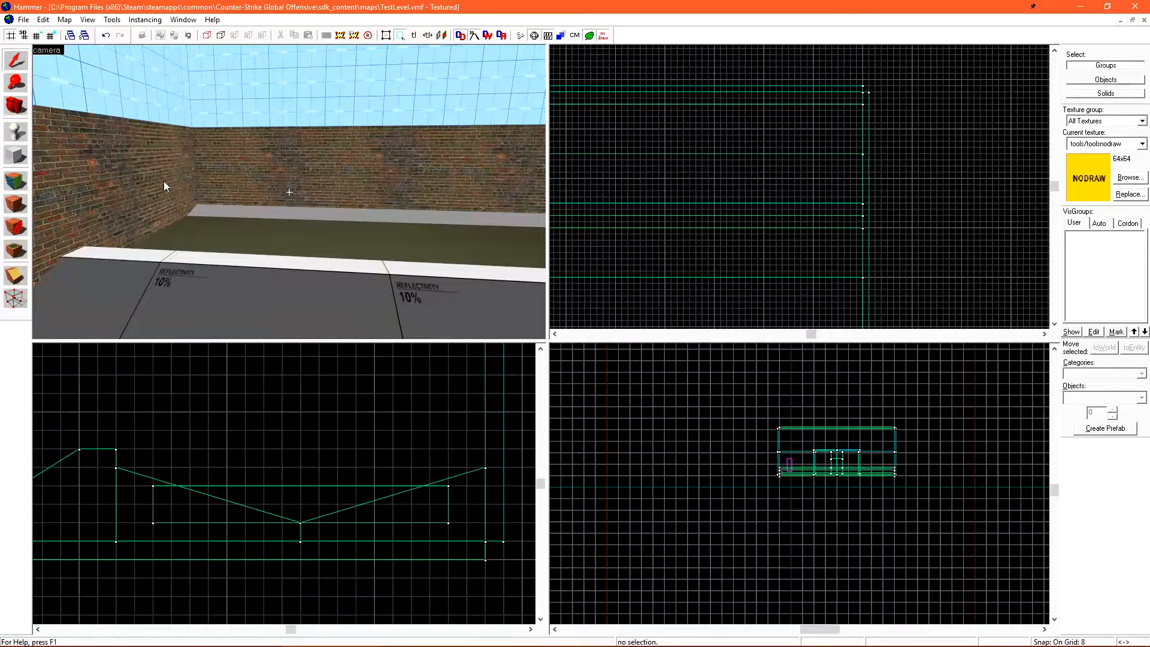
key("shift+b")
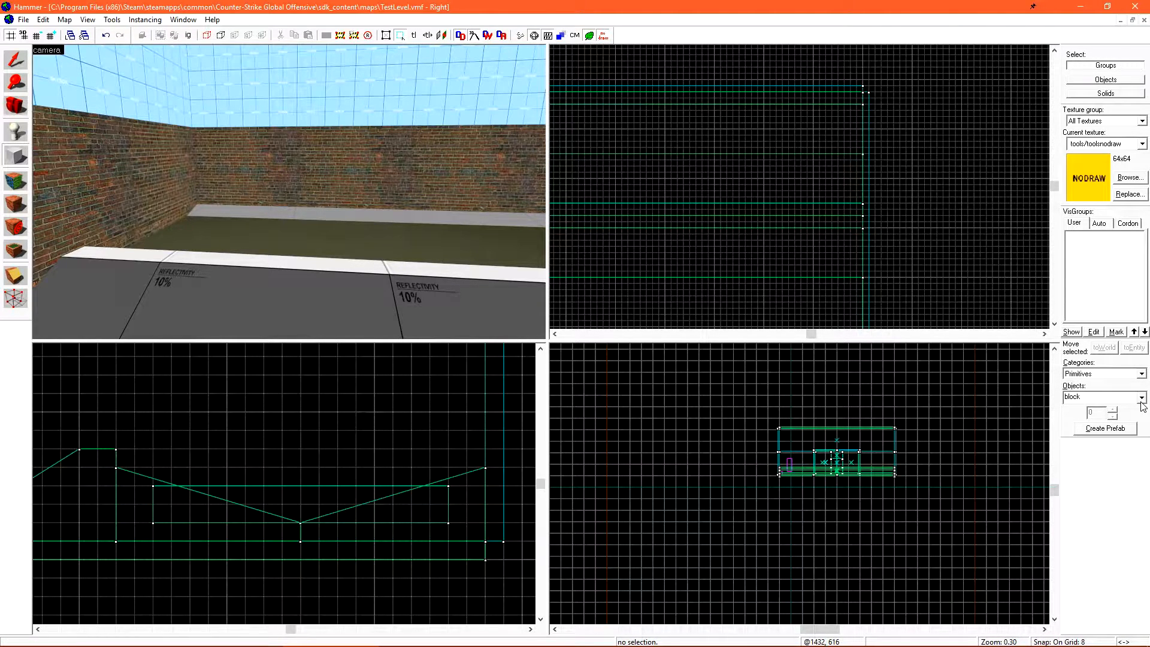
left_click(1141, 398)
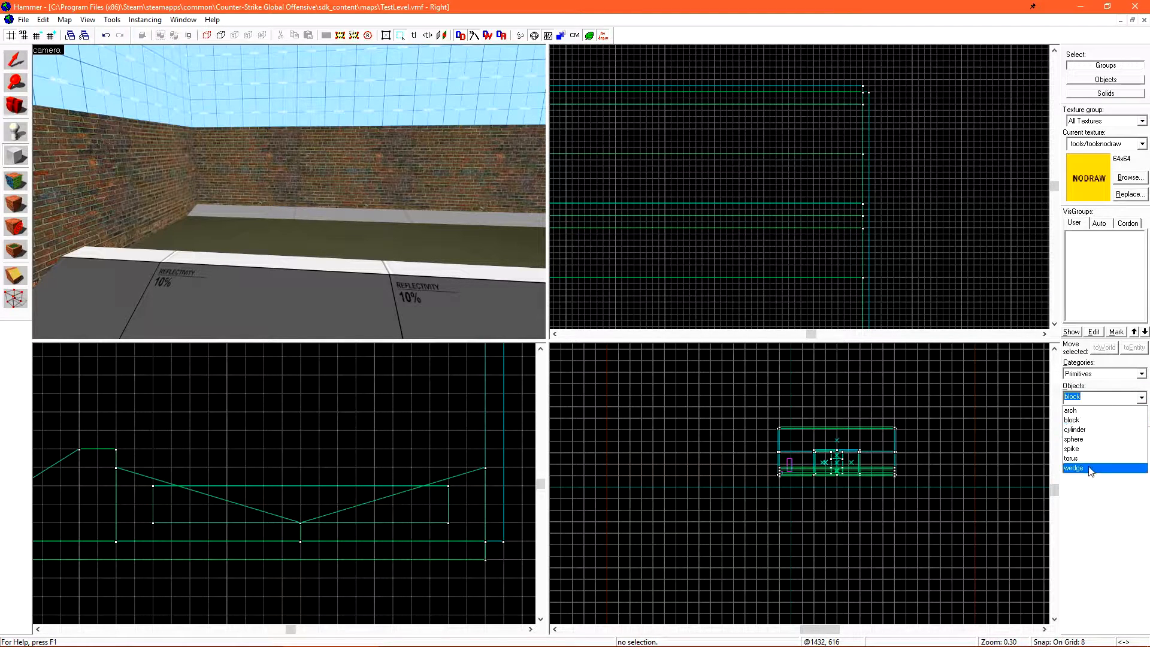
left_click(1090, 430)
Outline a cylinder 48 by 48 units and 184 units high on the floor between the brick wall and the embankment
key("z")
key("s")
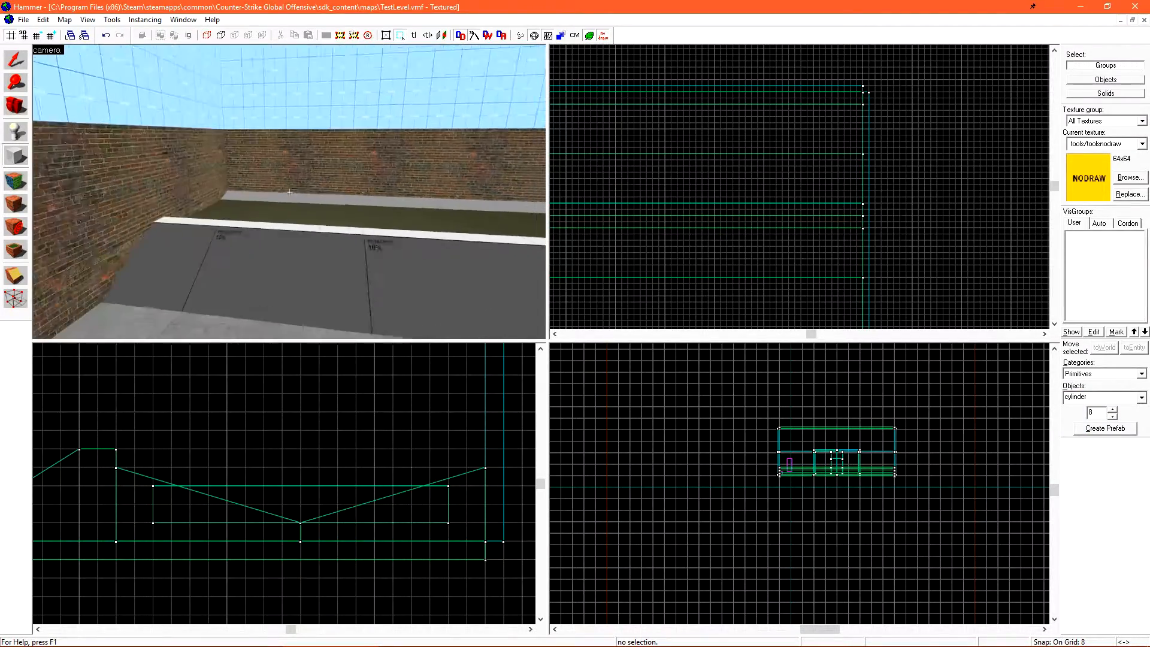
key("z")
scroll(834, 146, "down", 6)
middle_click_drag(752, 181, 812, 173)
scroll(735, 186, "up", 12)
double_click(1091, 413)
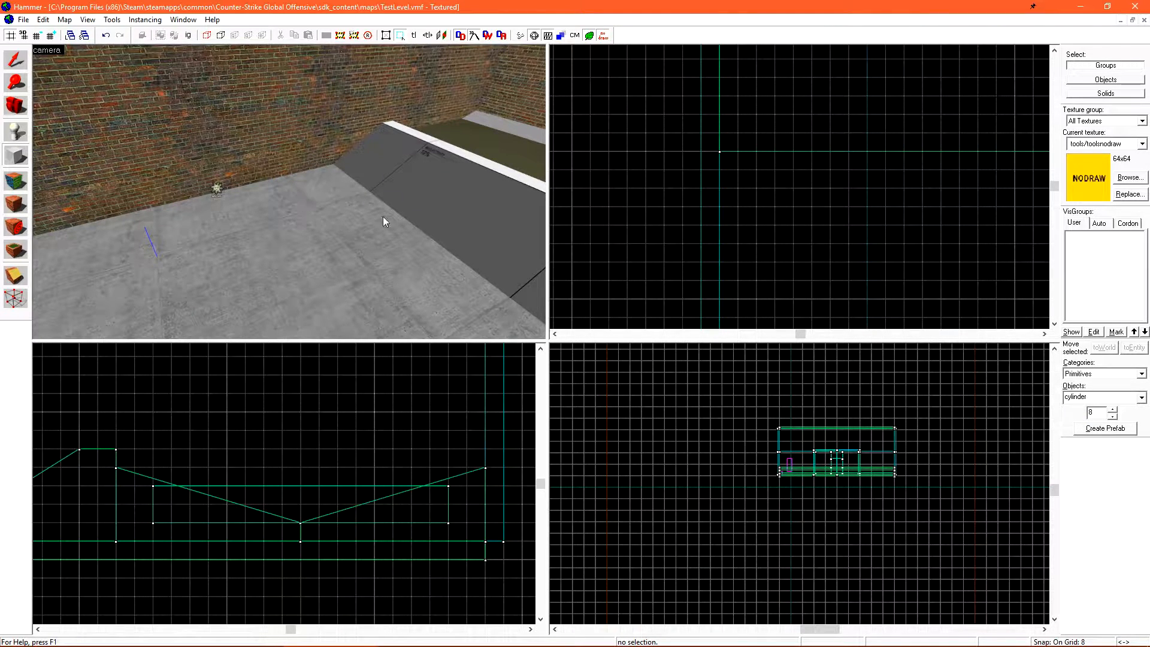
left_click_drag(878, 312, 771, 205)
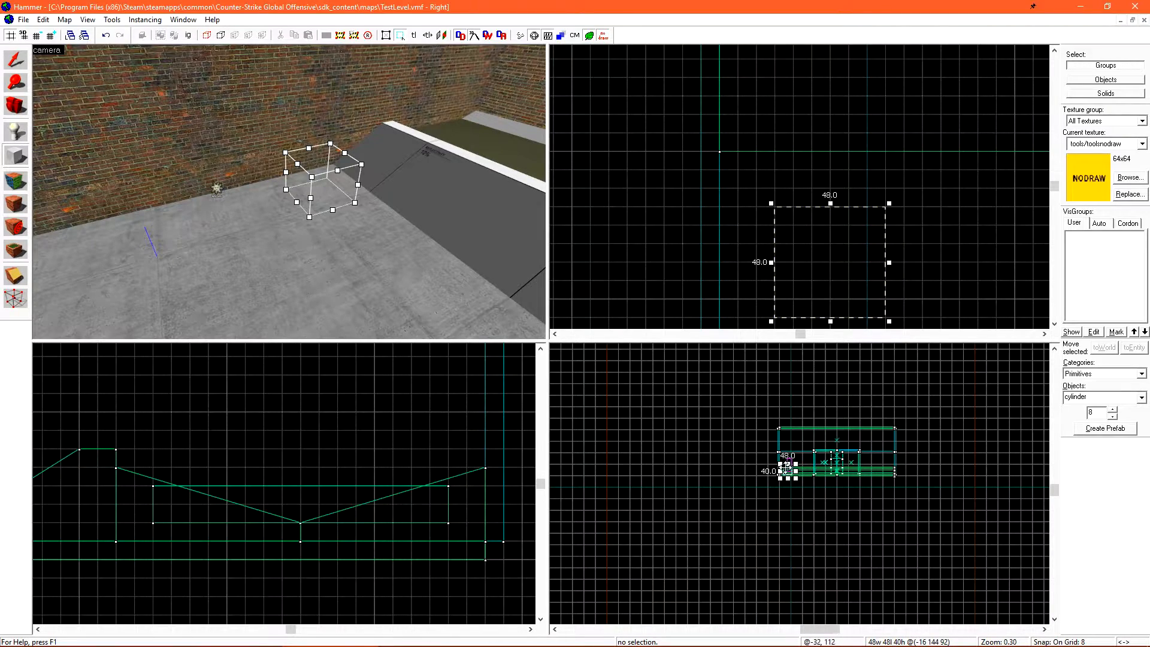
scroll(786, 467, "up", 8)
left_click_drag(796, 471, 796, 357)
Set the cylinder to 16 sides and create it
left_click(1112, 409)
left_click(1113, 409)
left_click(1113, 409)
left_click(1112, 409)
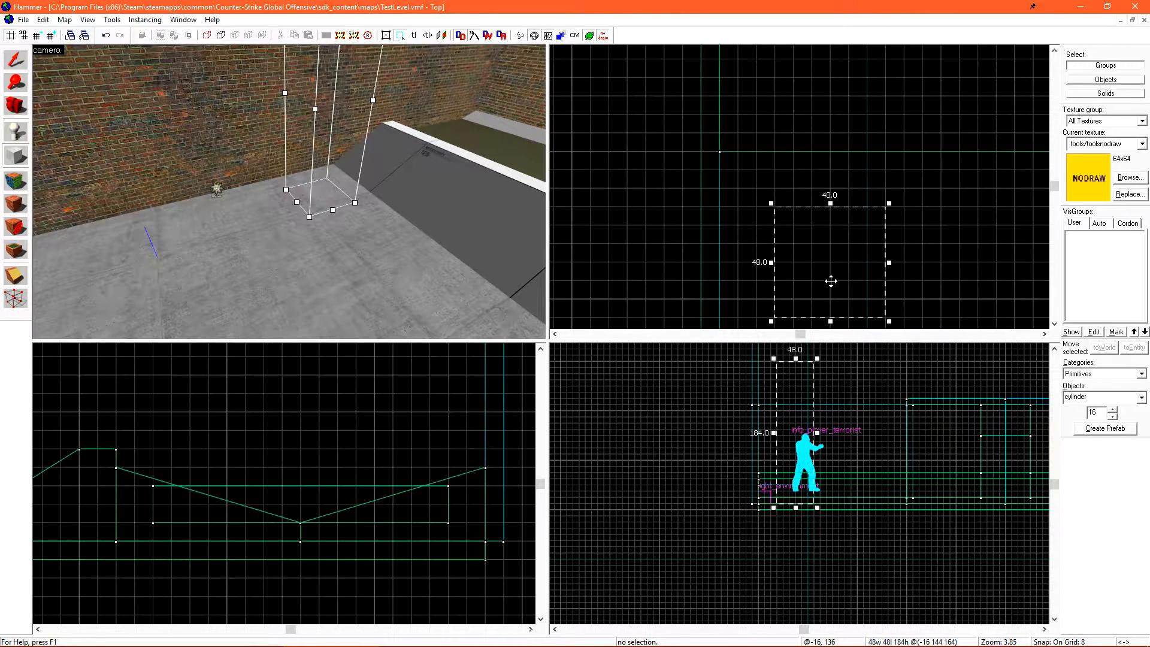
key("Return")
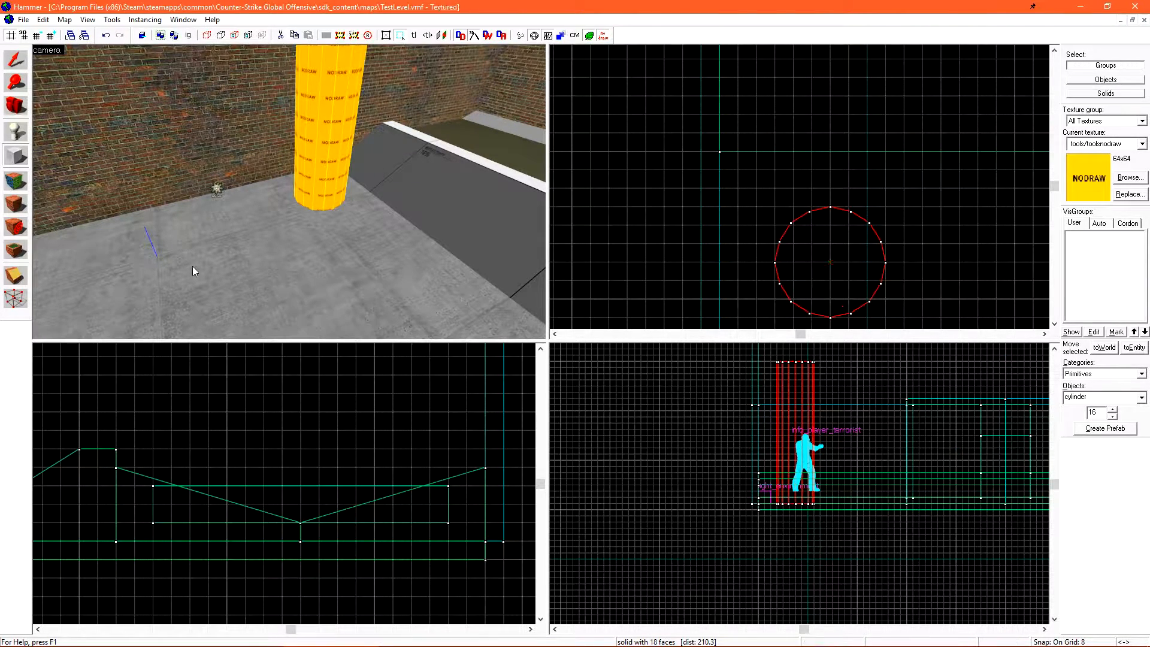
Sample dev/reflectivity_80 from the embankment's flat top and apply it to all faces of the cylinder
key("z")
key("s")
key("w")
key("z")
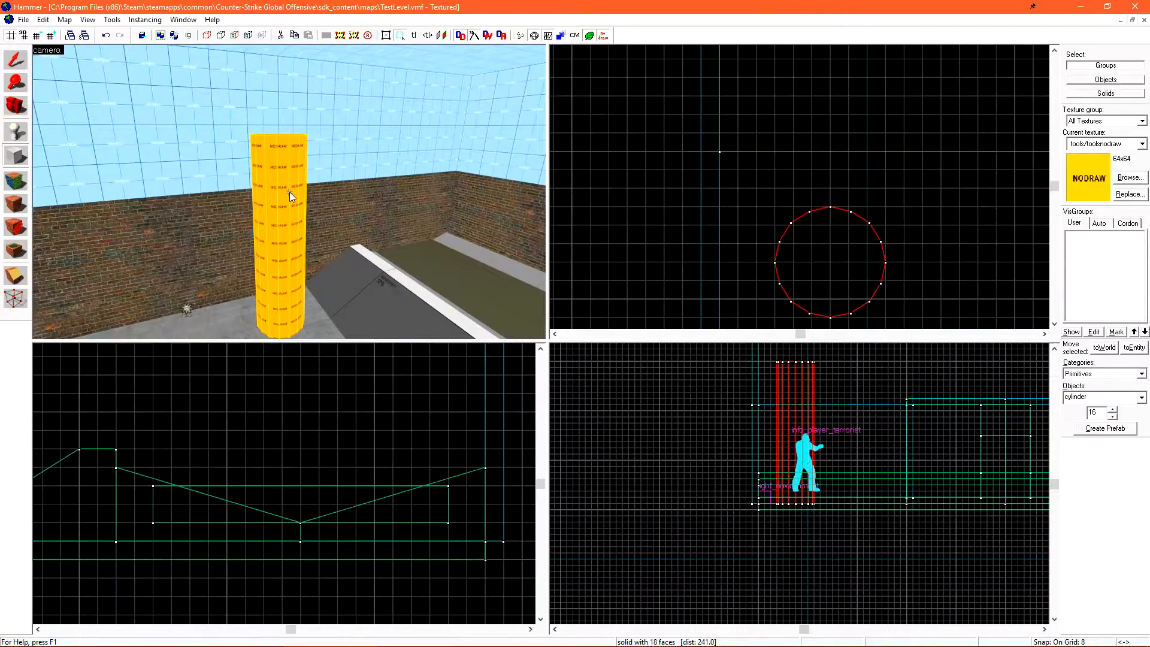
key("shift+a")
left_click(378, 268)
key("shift+s")
left_click(273, 237)
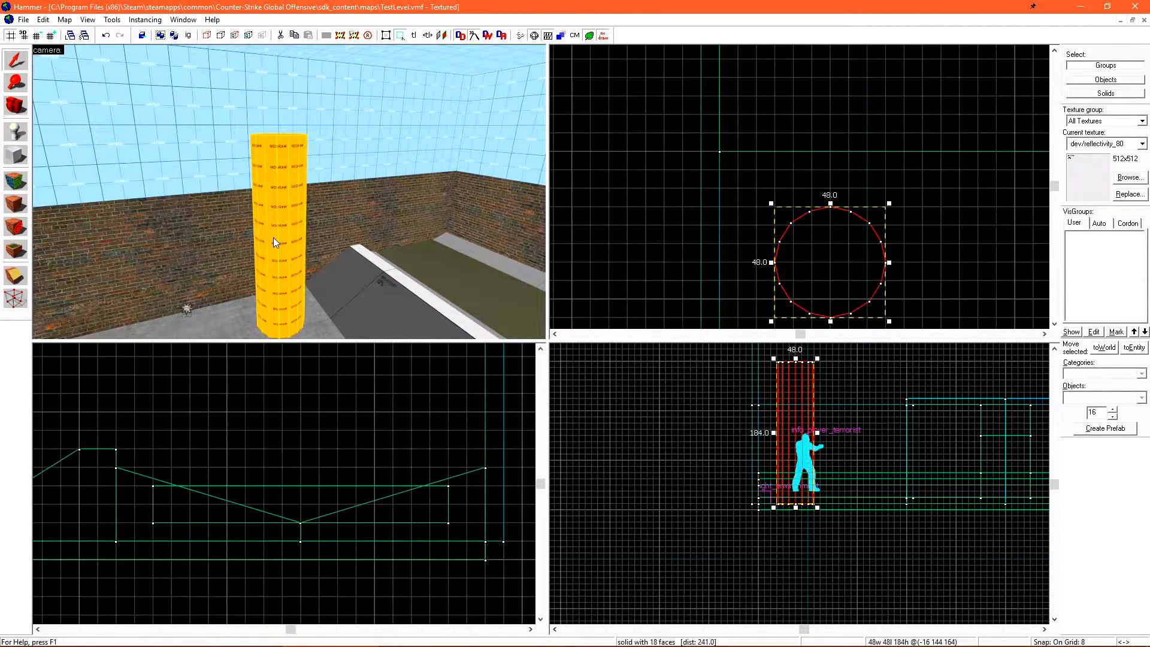
key("shift+a")
Sample the tools/toolsnodraw texture and apply it to the underside of the cylinder
key("z")
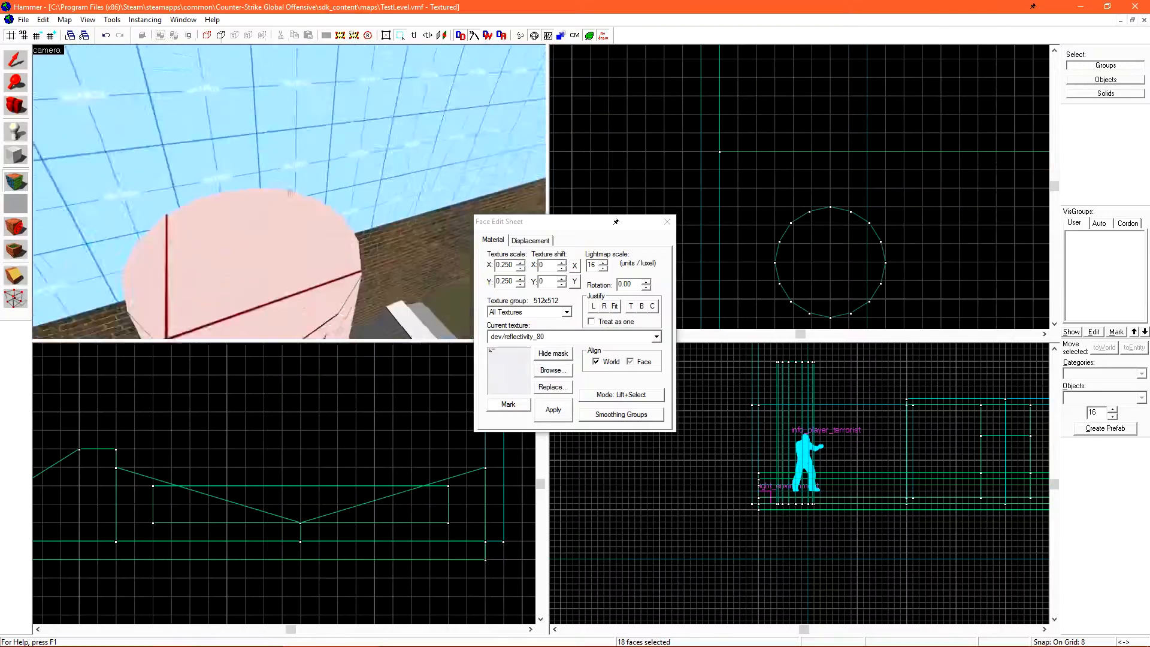
left_click(293, 193)
key("w")
key("z")
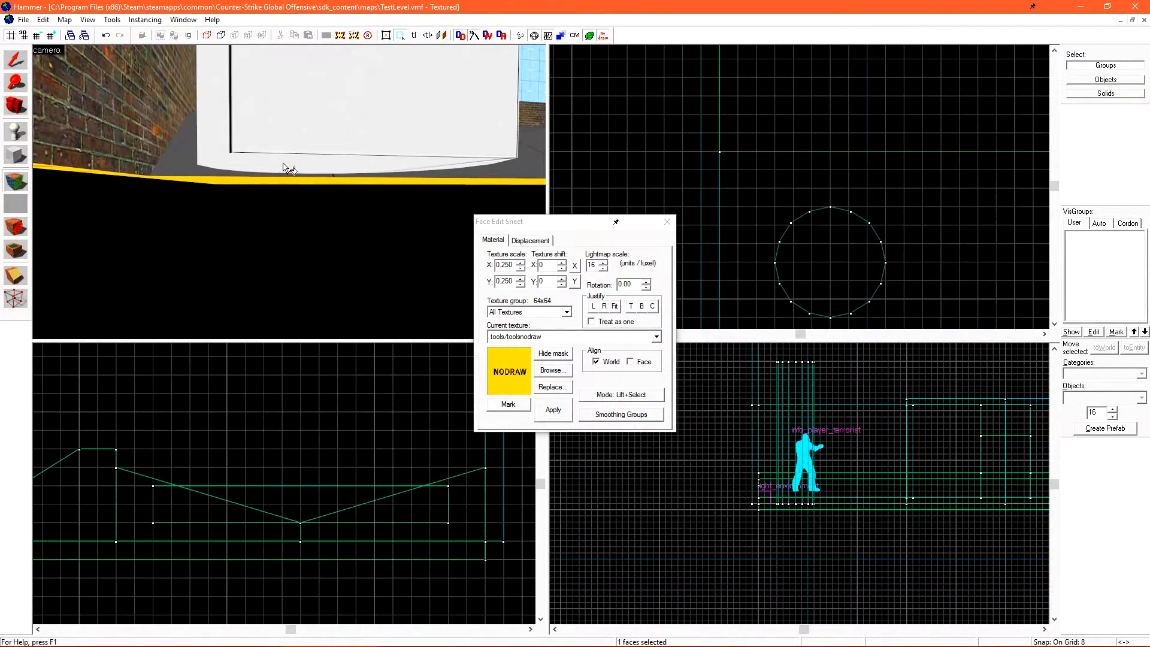
right_click(289, 168)
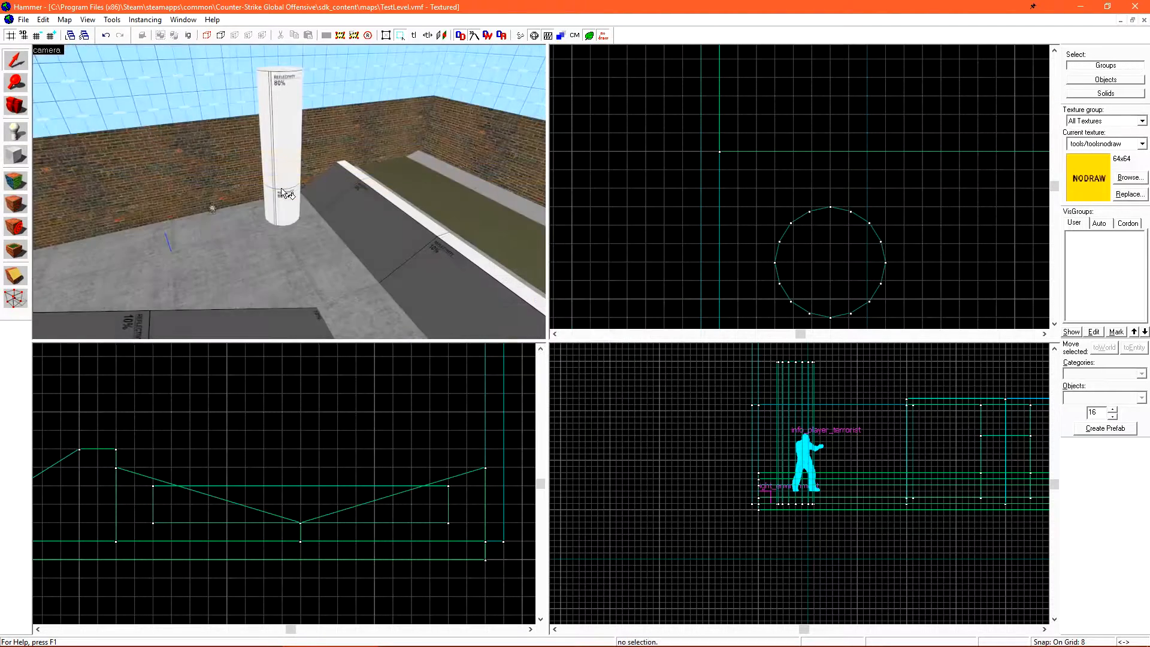
Select the cylinder and tie it to a func_detail entity
key("w")
key("z")
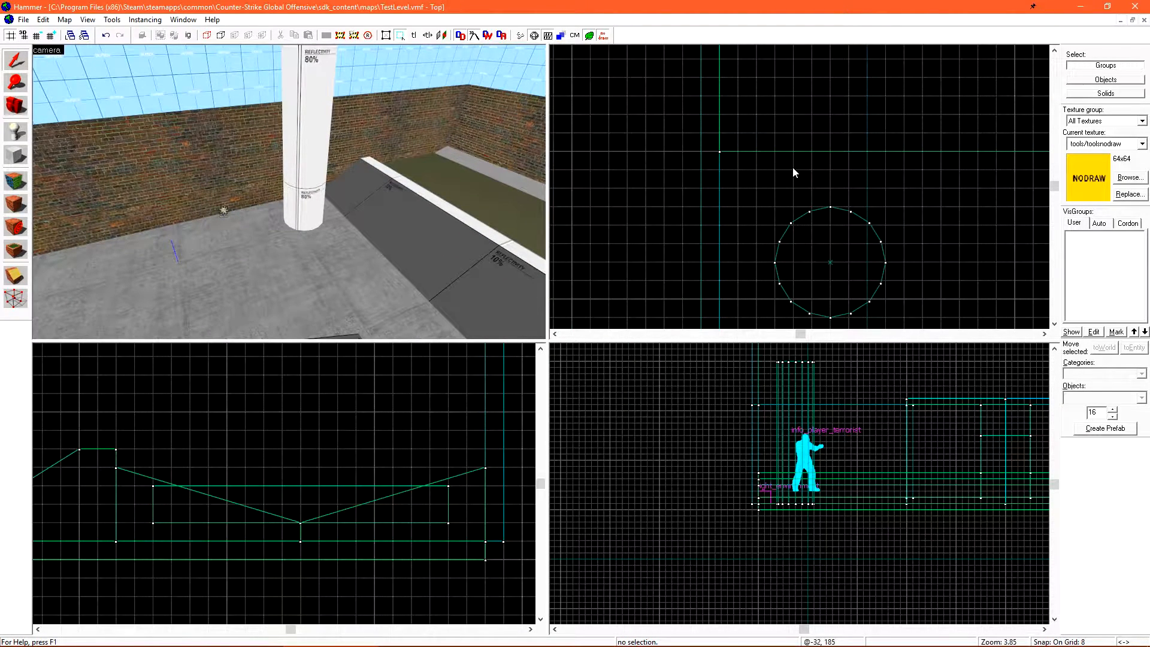
key("z")
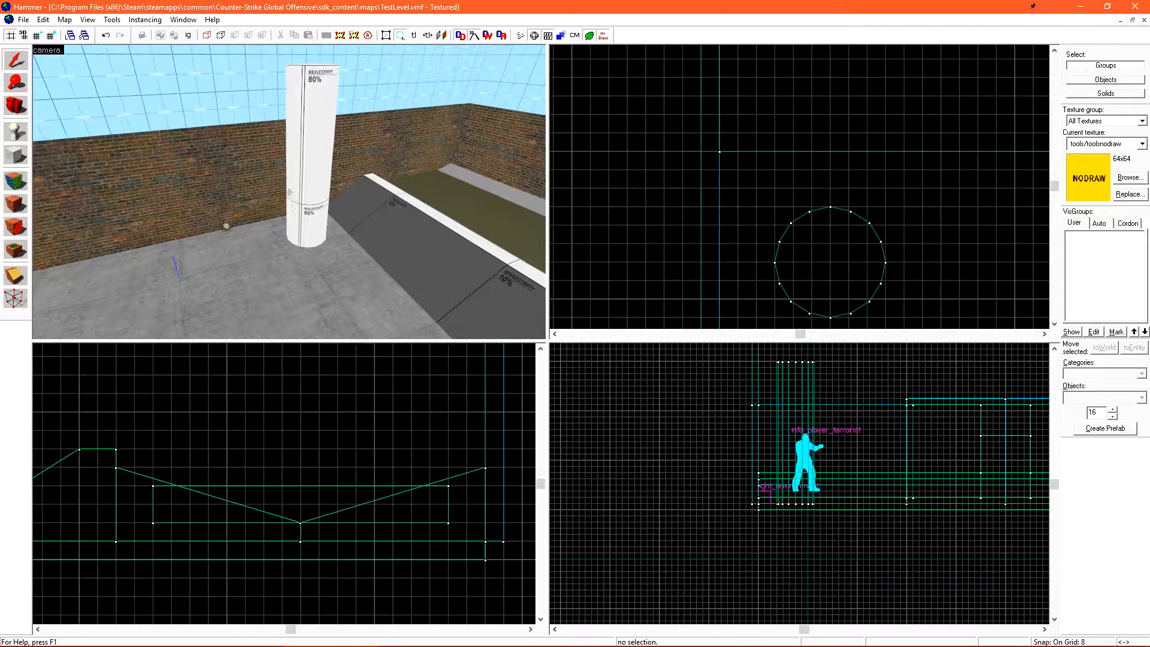
key("z")
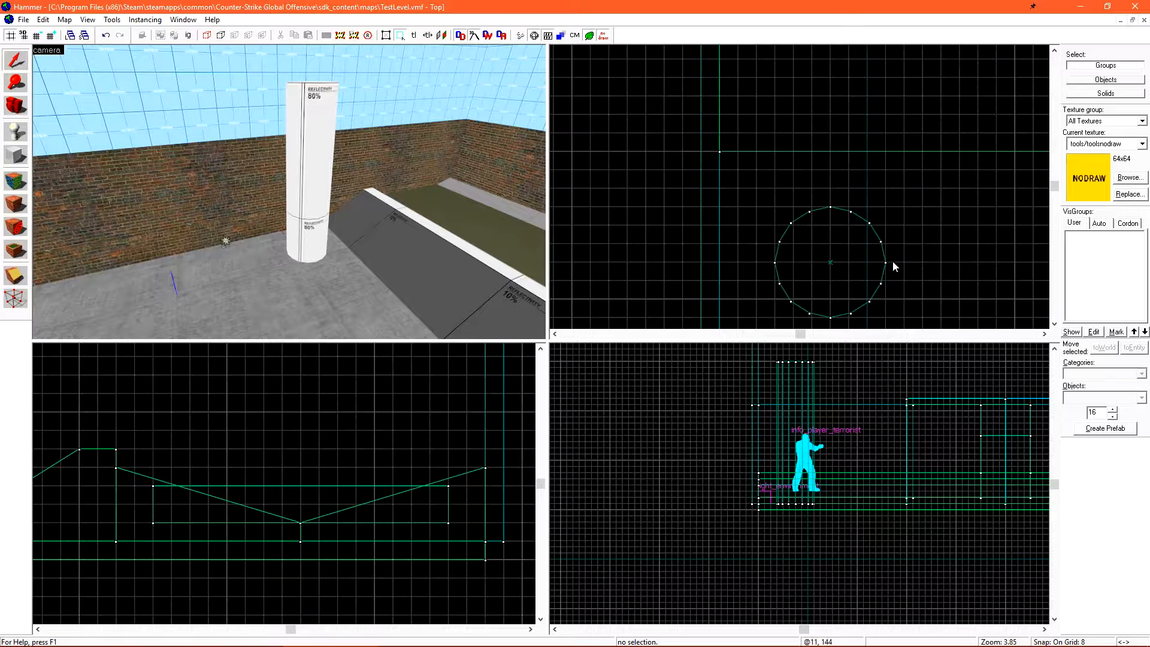
left_click(309, 185)
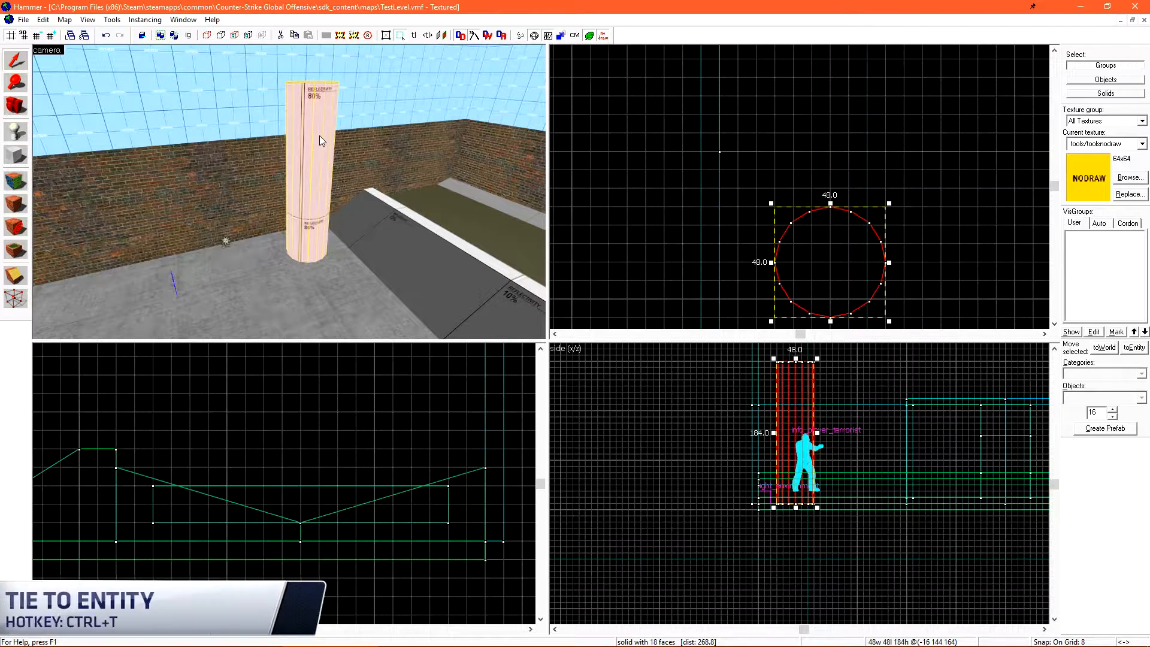
key("ctrl+t")
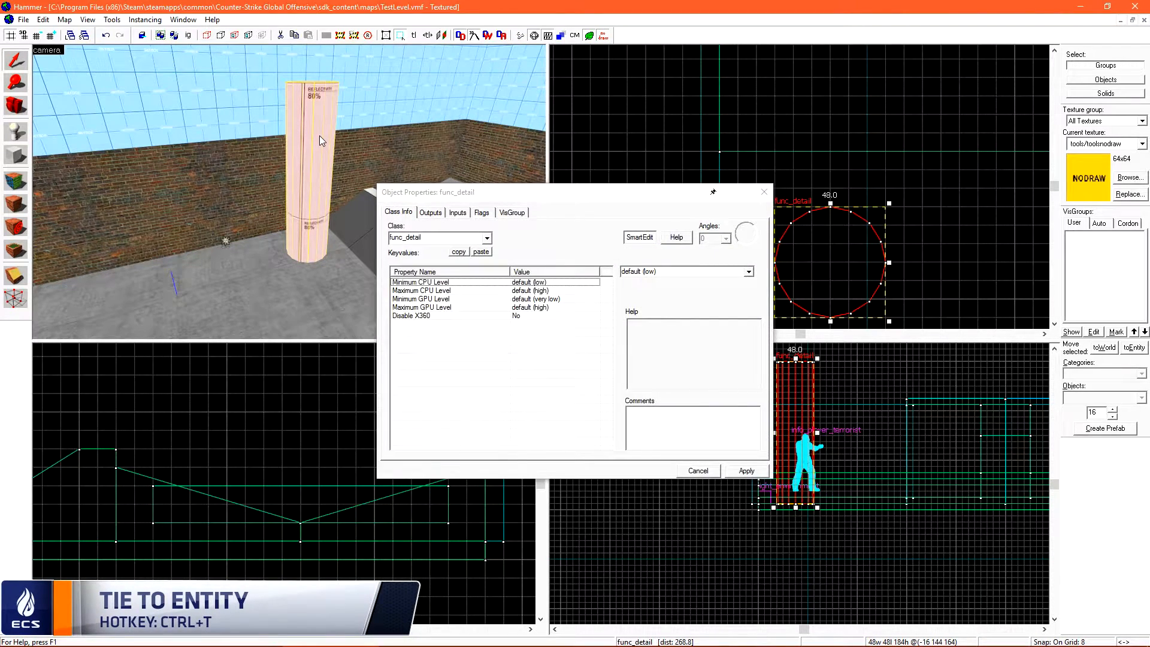
left_click(461, 195)
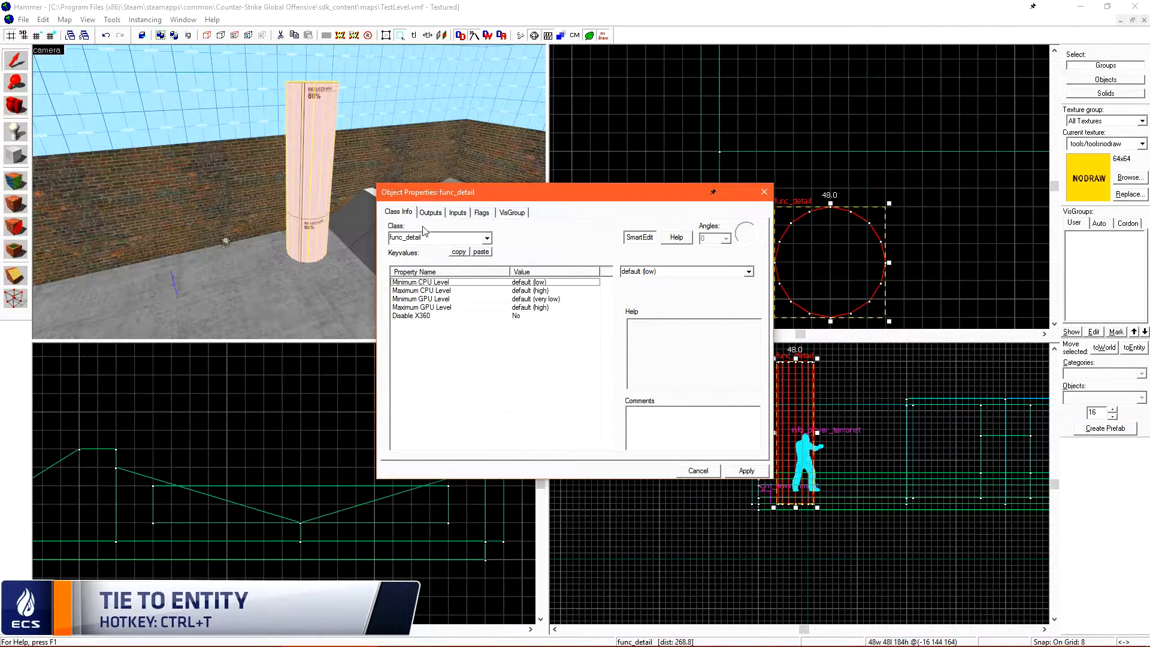
Close the pillar's func_detail properties and clear the selection
double_click(407, 238)
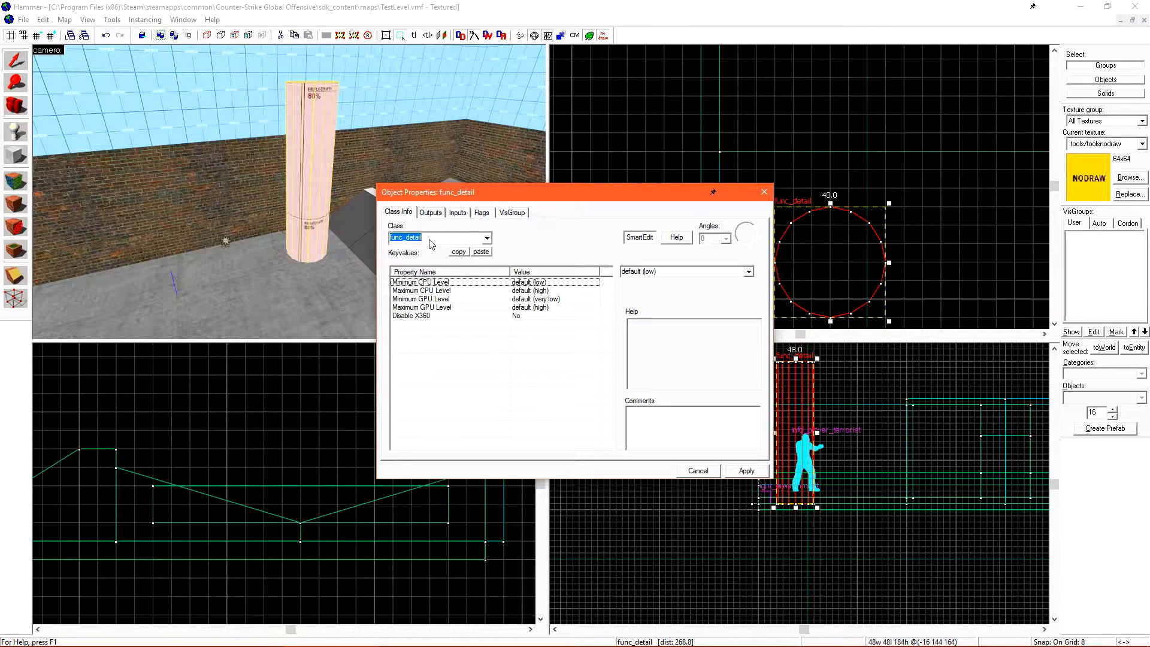
left_click(704, 473)
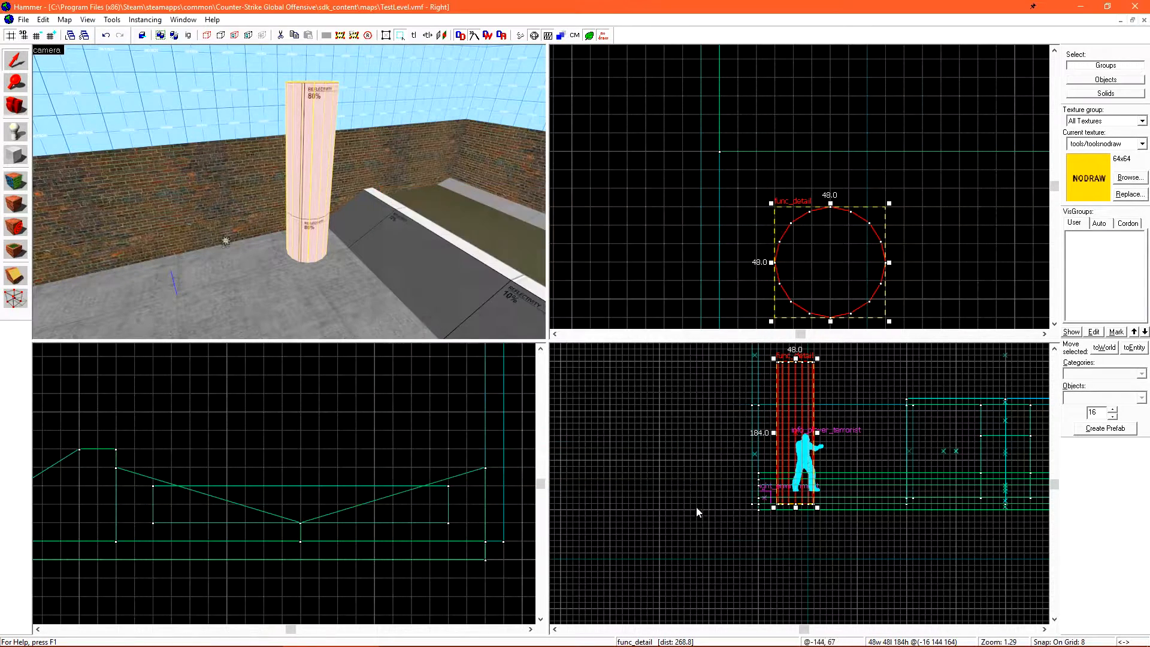
left_click(699, 502)
scroll(842, 214, "up", 1)
scroll(845, 219, "up", 4)
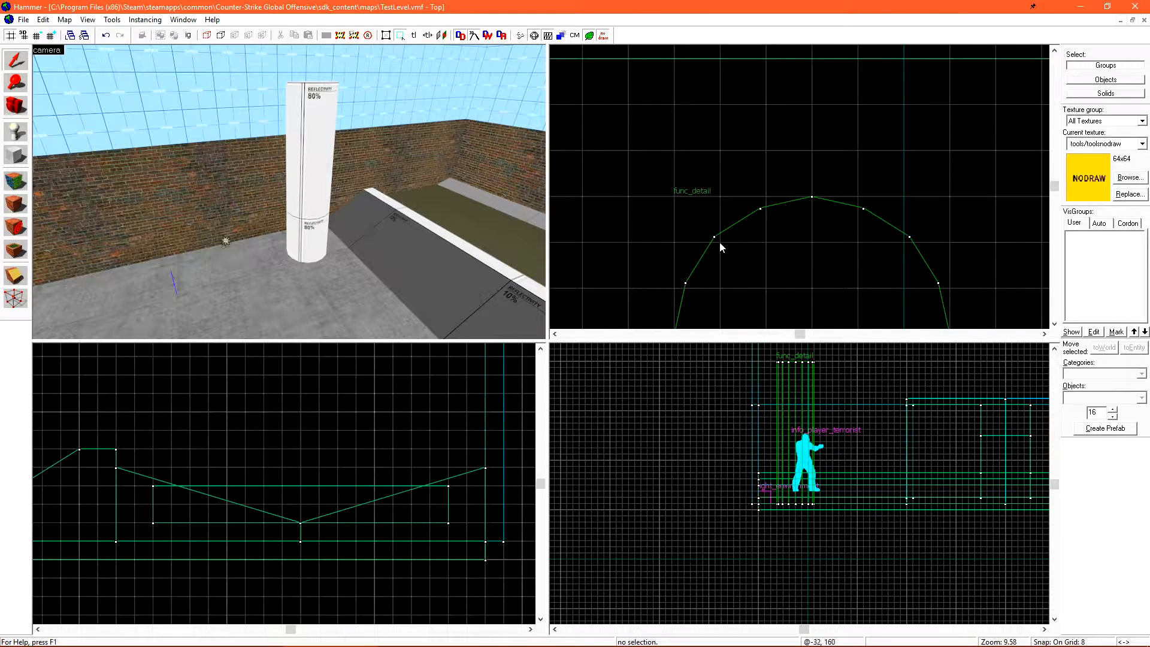
scroll(678, 146, "down", 7)
scroll(678, 146, "down", 6)
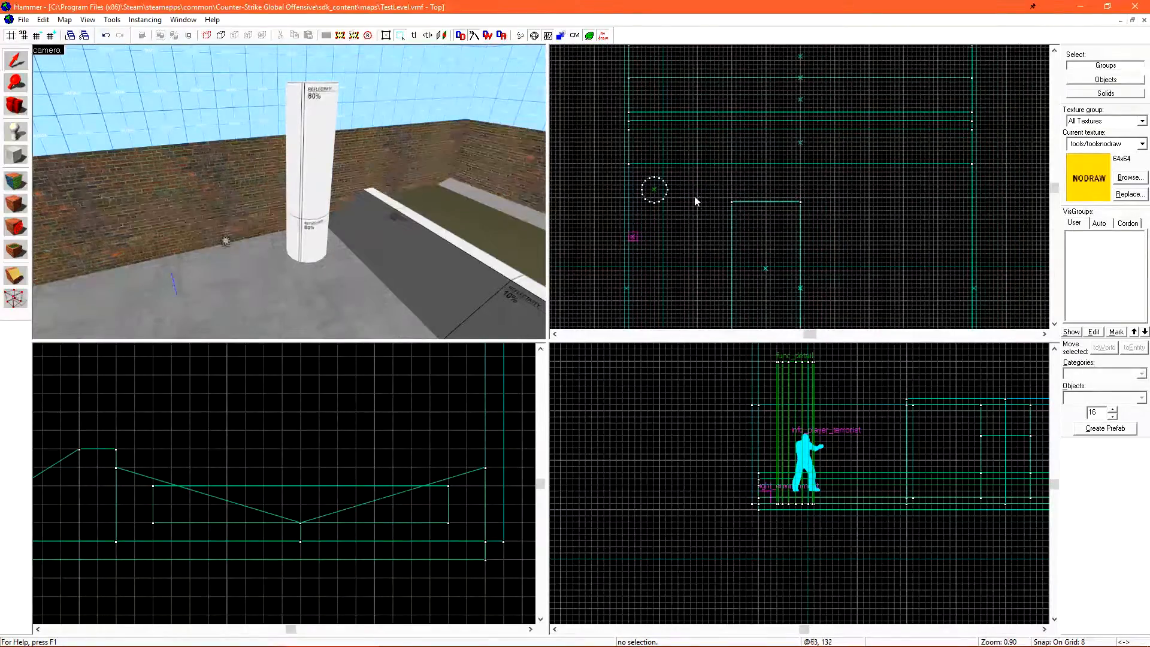
Outline a second cylinder beside the pillar, 48 by 48 units wide and 120 units high
left_click(657, 182)
scroll(659, 183, "up", 9)
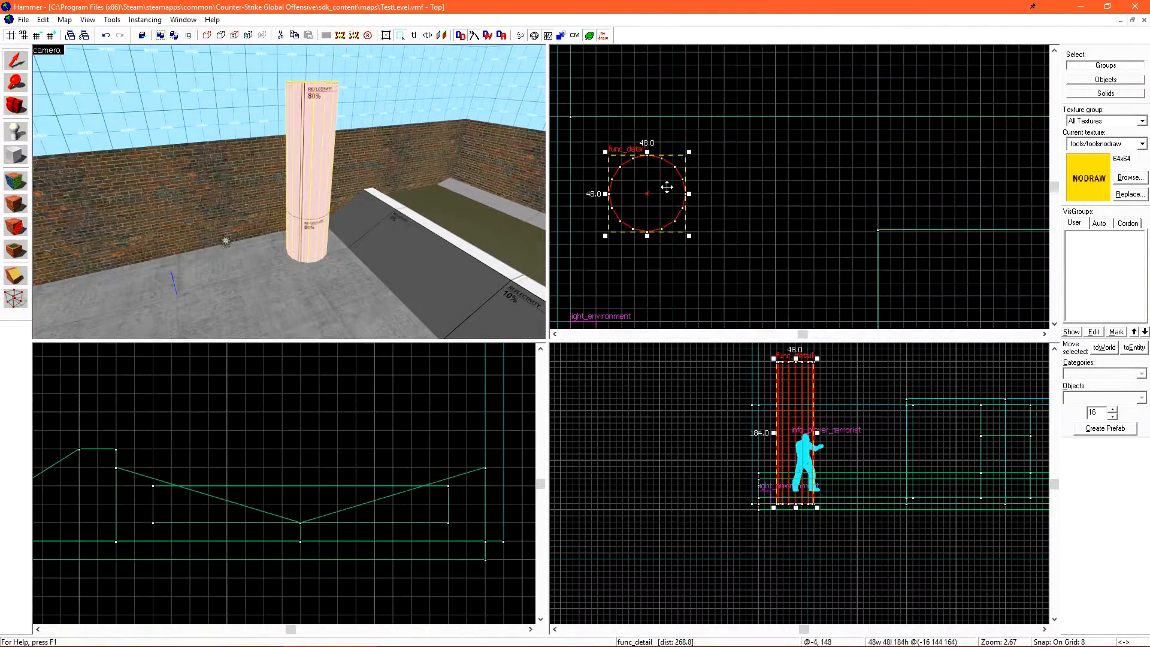
key("shift+b")
left_click_drag(694, 123, 814, 256)
left_click_drag(839, 357, 838, 408)
Set the second cylinder to 8 sides and create it
left_click(1113, 417)
left_click(1112, 417)
left_click(1112, 418)
left_click(1112, 417)
left_click(1112, 417)
left_click(1113, 417)
left_click(1112, 418)
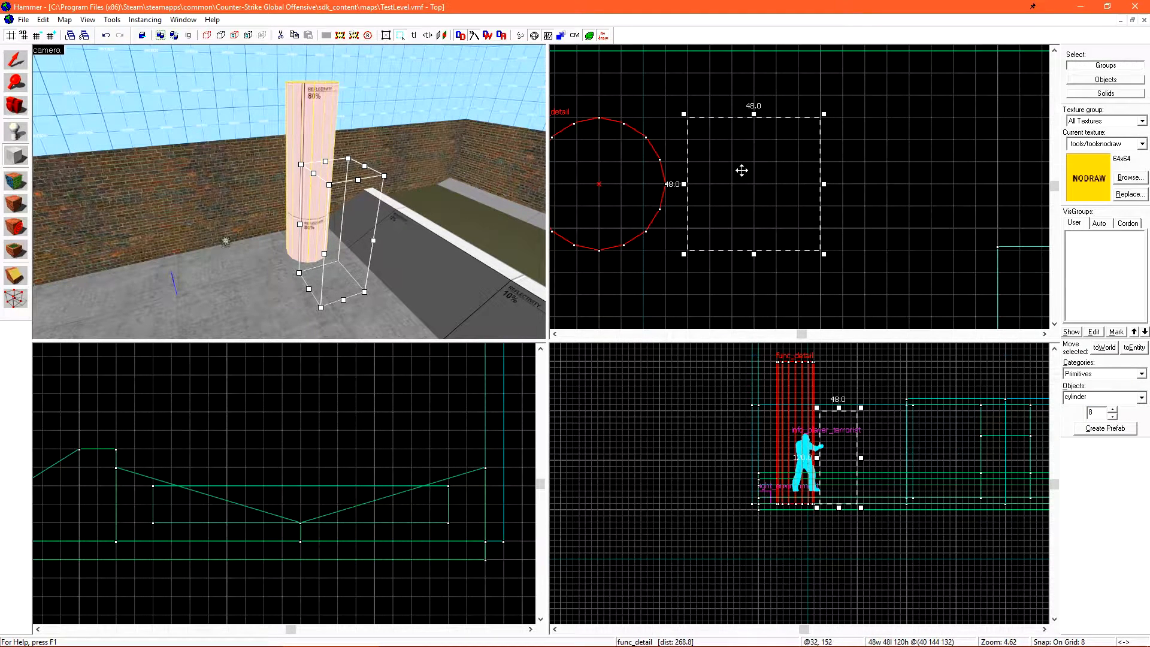
key("Return")
Give the eight-sided cylinder the pillar's white reflectivity 80% texture and tie it to func_detail
key("shift+a")
left_click(344, 200)
key("shift+a")
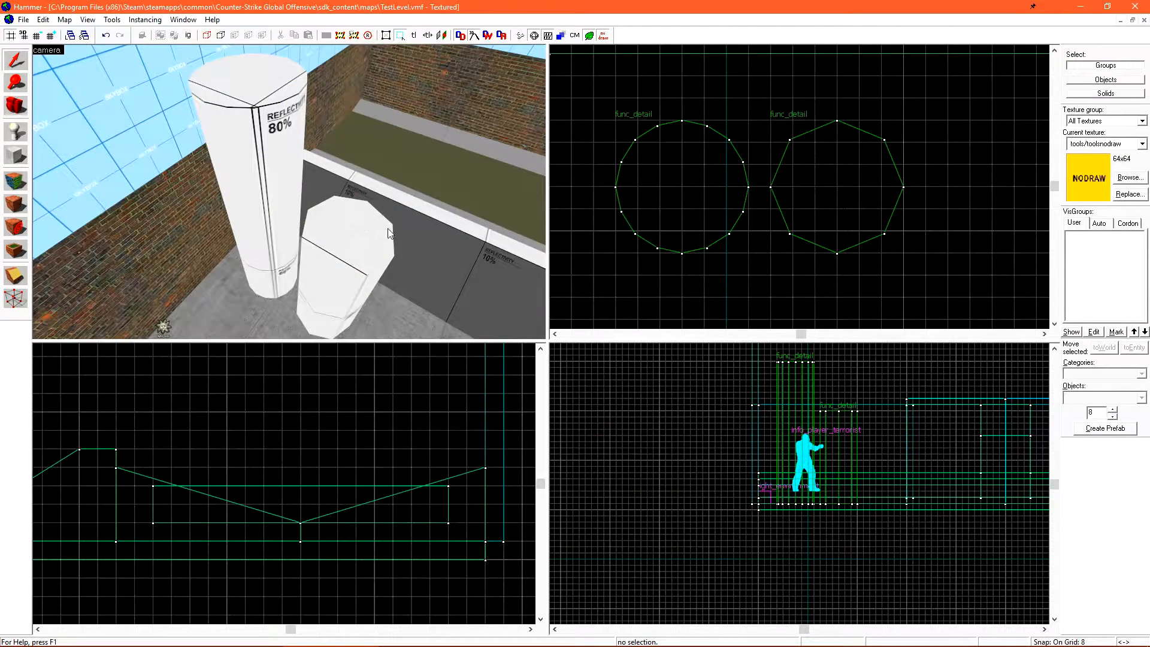
middle_click_drag(933, 145, 930, 136)
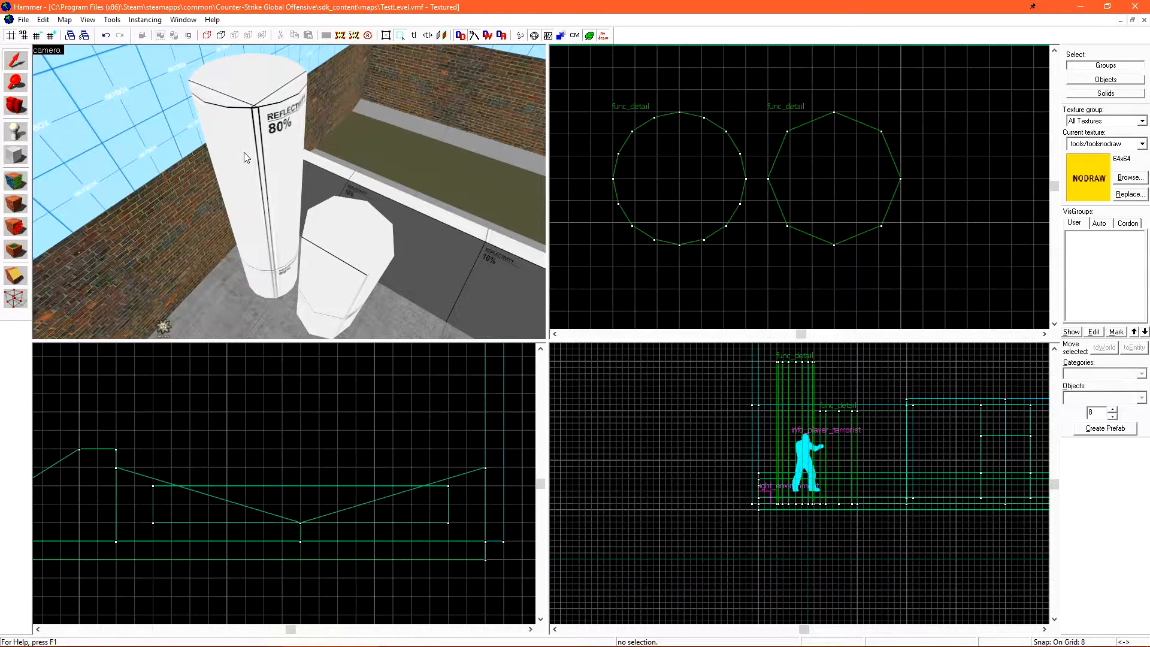
left_click(258, 186)
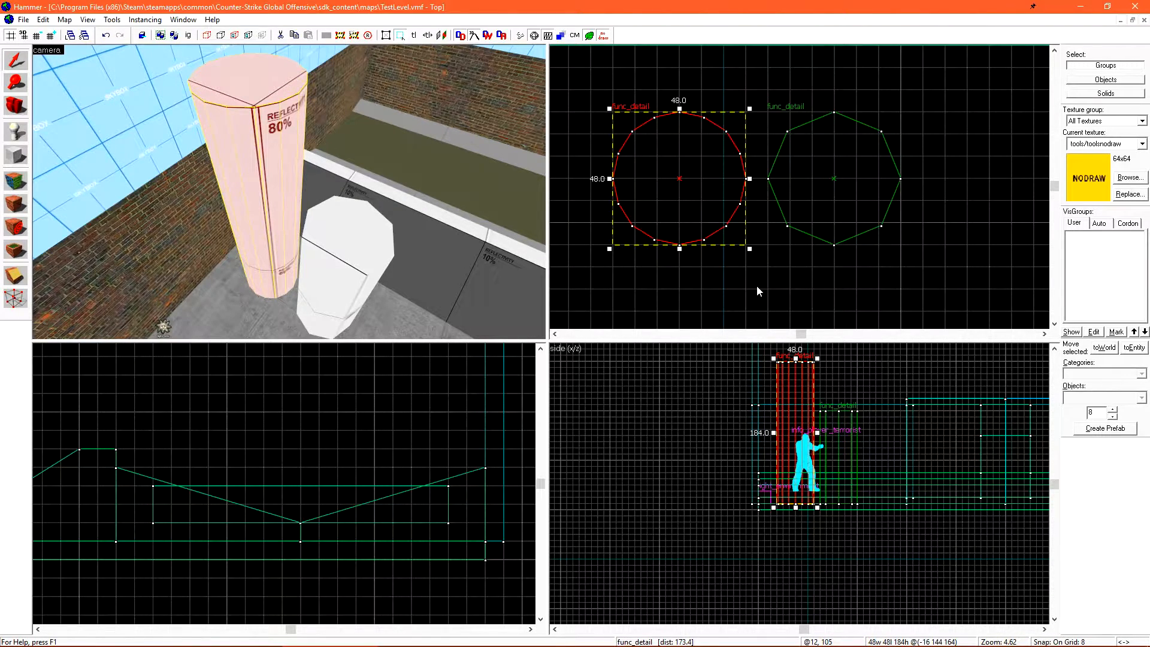
key("Escape")
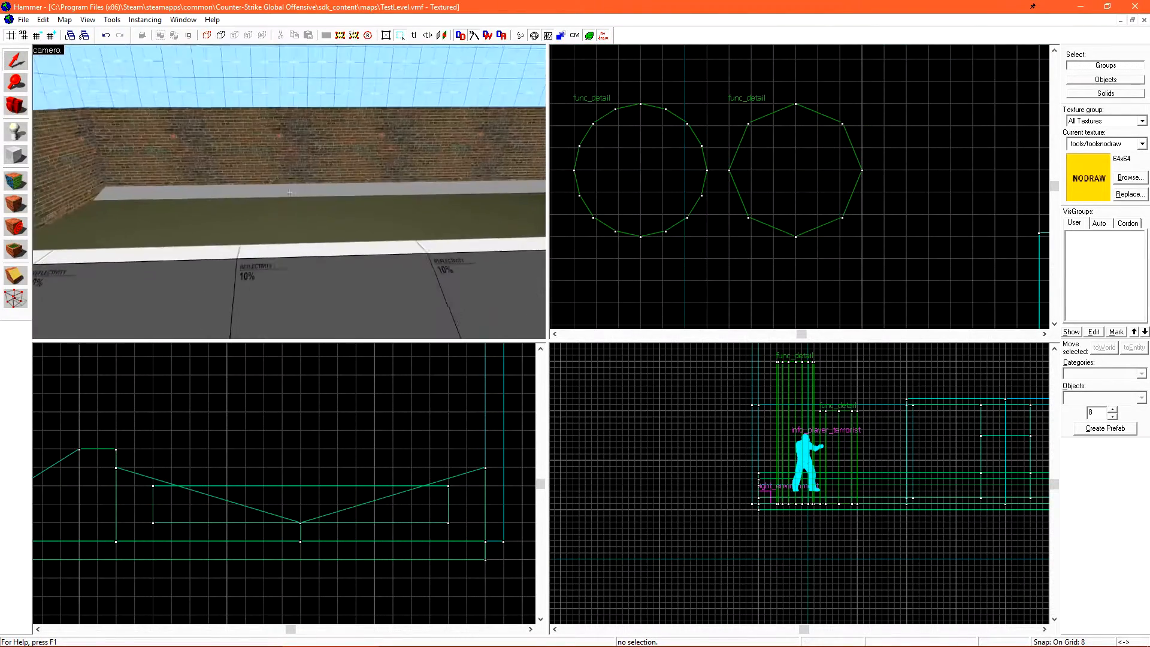
Choose the arch as the primitive for new brushes, to be built at the channel's far wall
key("z")
key("shift+b")
left_click(1142, 397)
left_click(1096, 407)
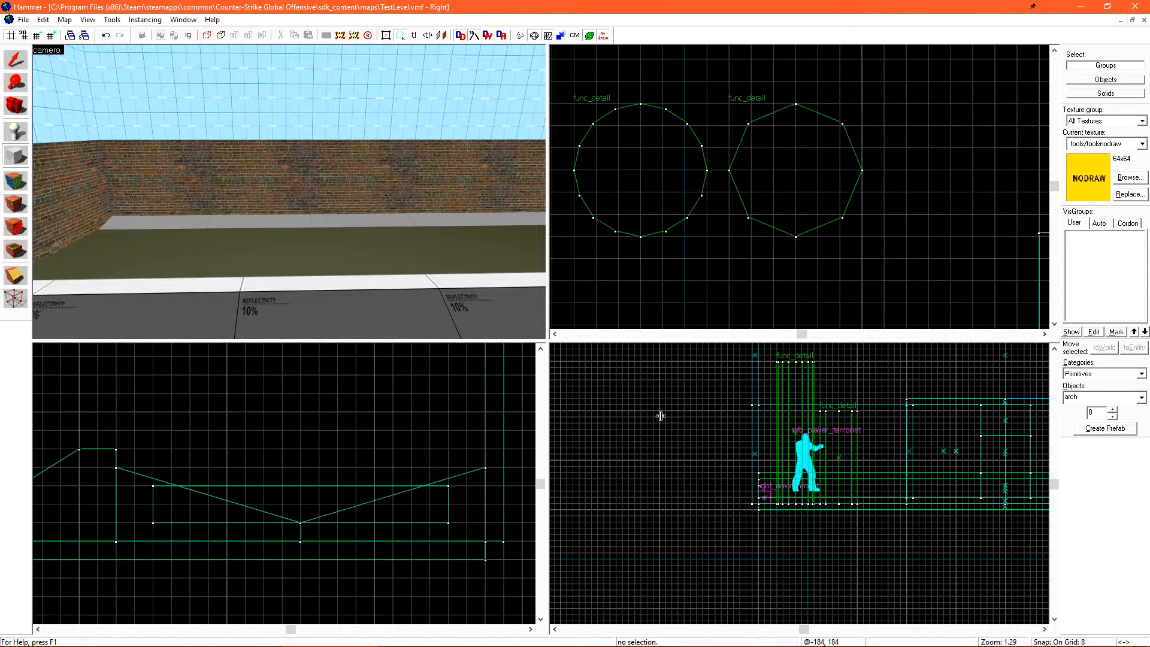
scroll(660, 416, "down", 5)
scroll(647, 443, "up", 5)
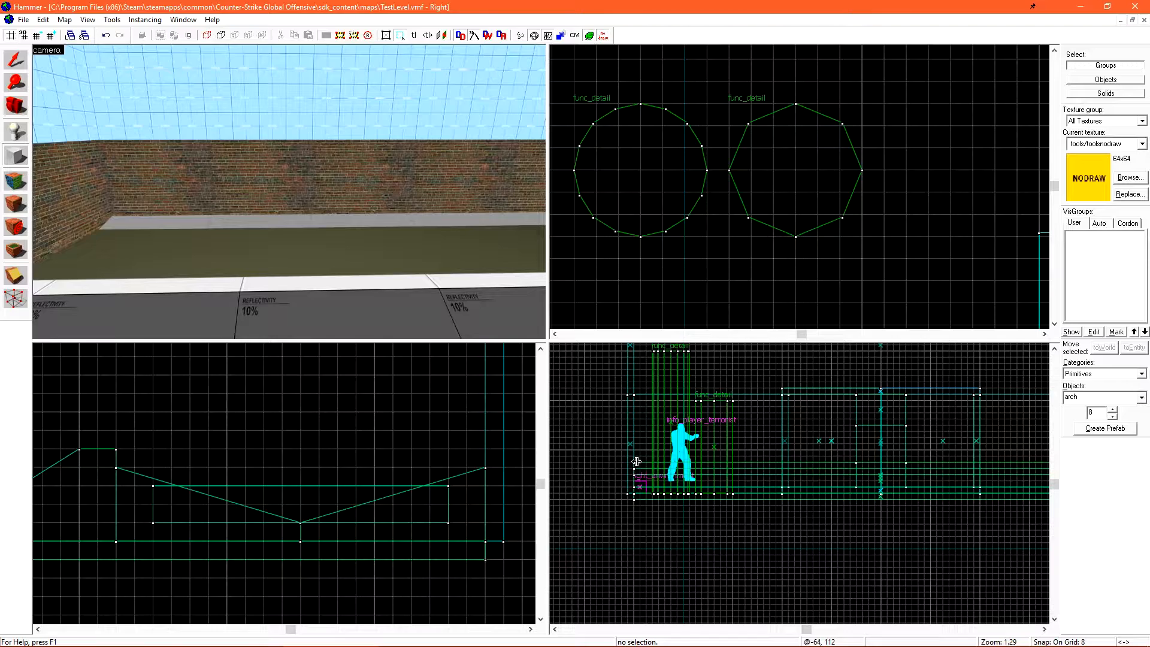
left_click_drag(172, 231, 178, 214)
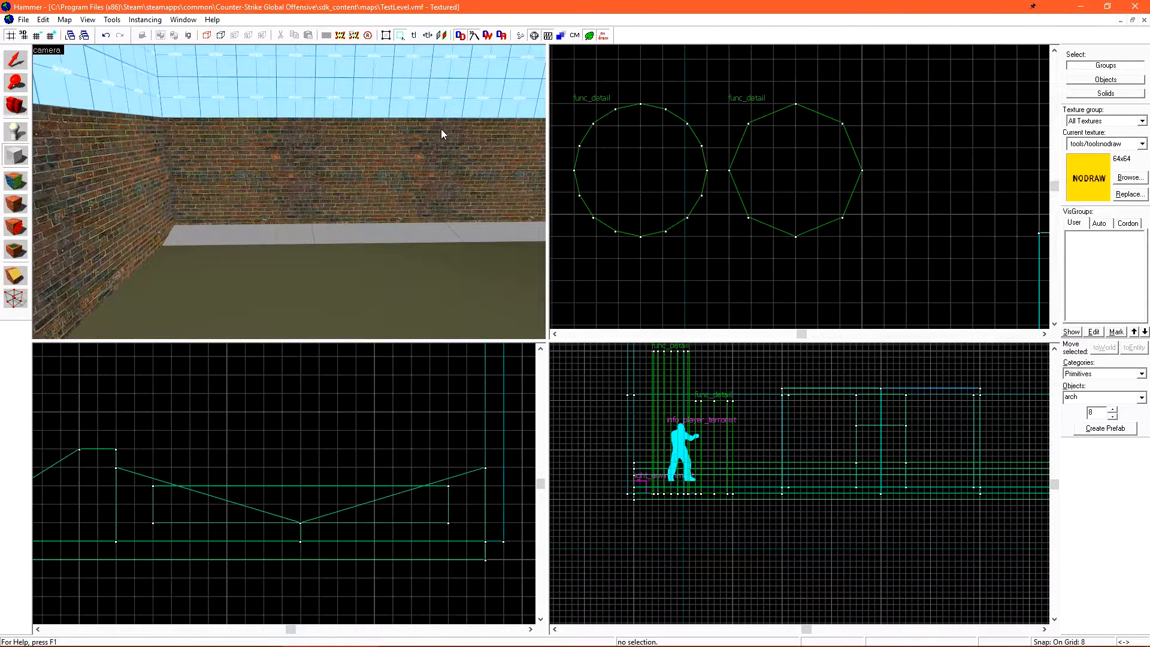
Outline an arch brush 120 units wide, 16 units deep and 120 units high in the corner by the far brick wall
scroll(633, 414, "up", 3)
left_click_drag(619, 399, 814, 591)
scroll(750, 201, "down", 9)
scroll(753, 246, "up", 4)
scroll(752, 246, "down", 4)
scroll(752, 113, "up", 5)
left_click_drag(752, 112, 756, 146)
left_click_drag(778, 187, 784, 146)
middle_click_drag(749, 445, 784, 415)
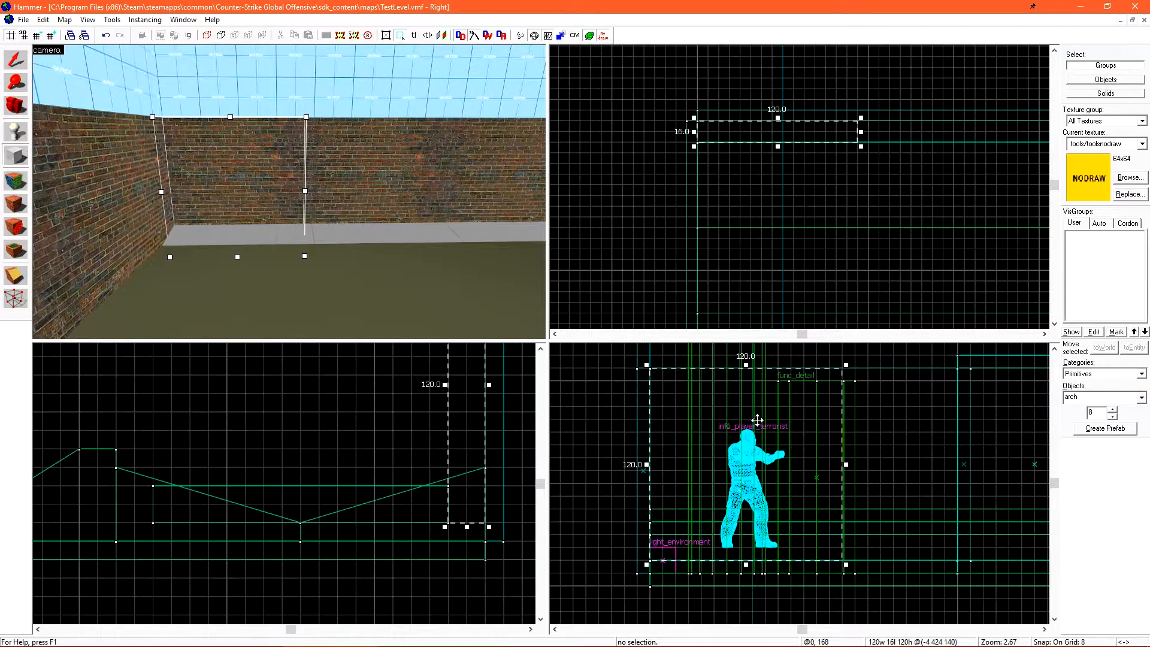
Check in the 2D view options that primitives are reoriented on creation in the active 2D view
left_click(112, 19)
left_click(171, 309)
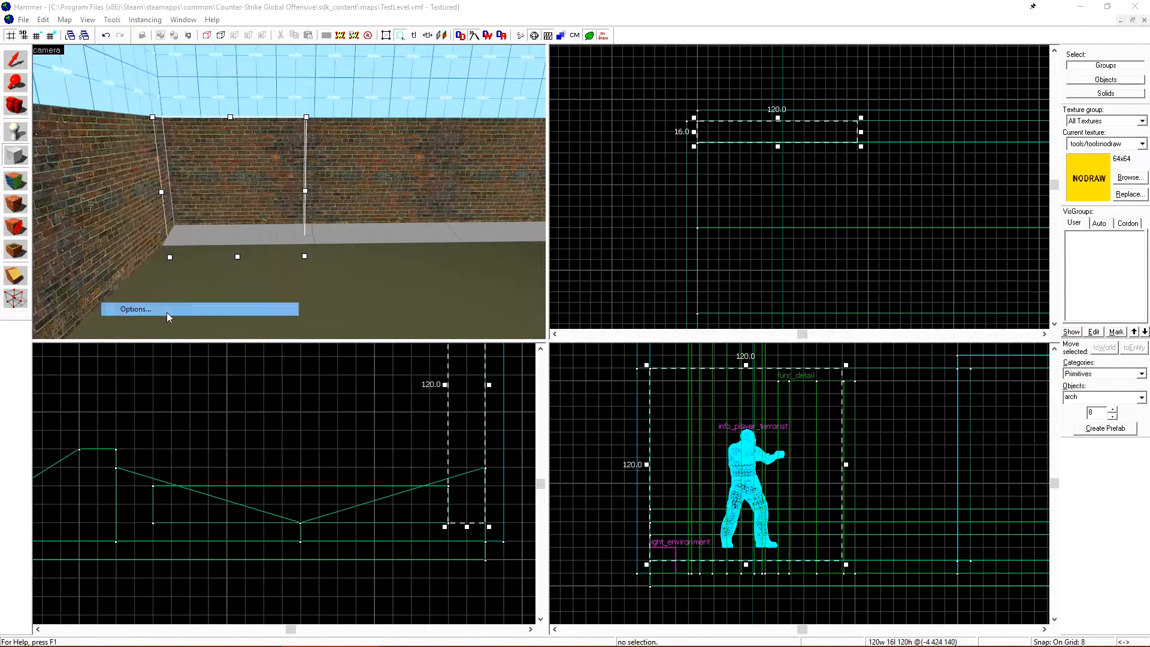
left_click(563, 184)
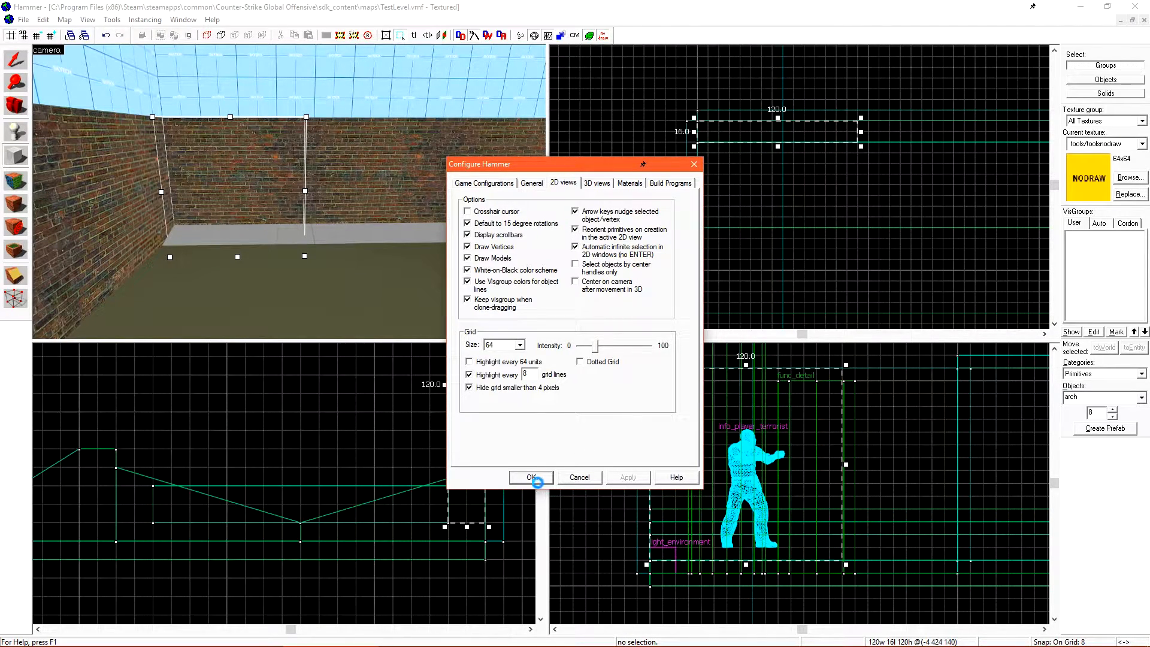
left_click(531, 477)
Try a 180-degree arch with 8 sides and a wall width of 32, and delete it
key("Return")
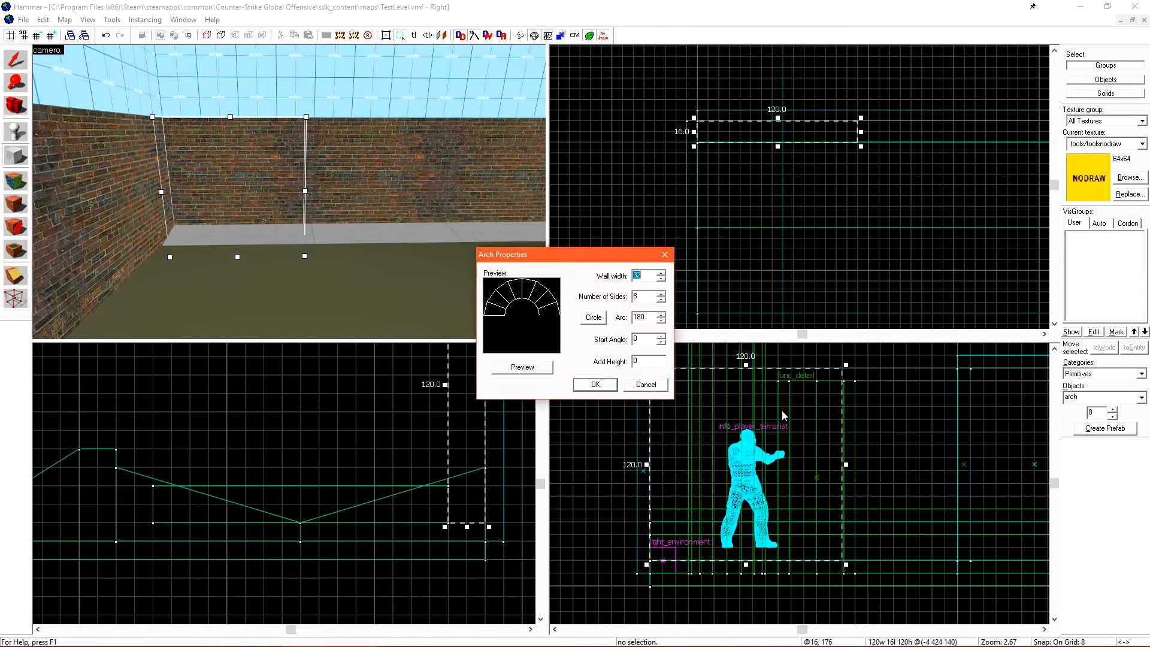
left_click_drag(558, 251, 564, 226)
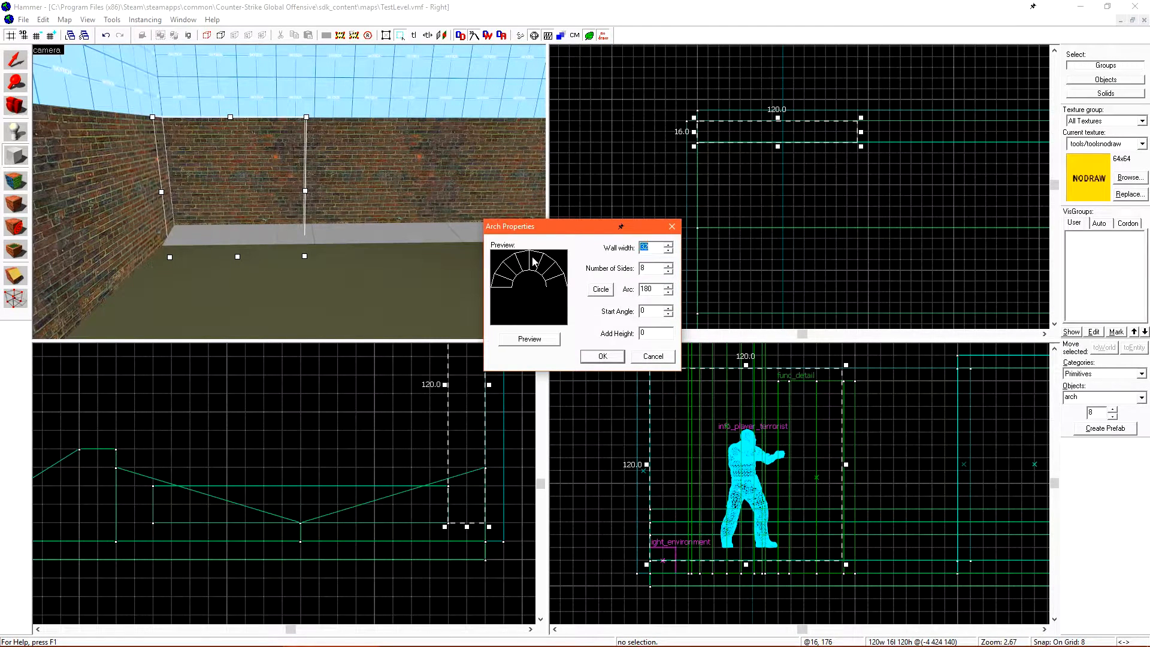
left_click(529, 339)
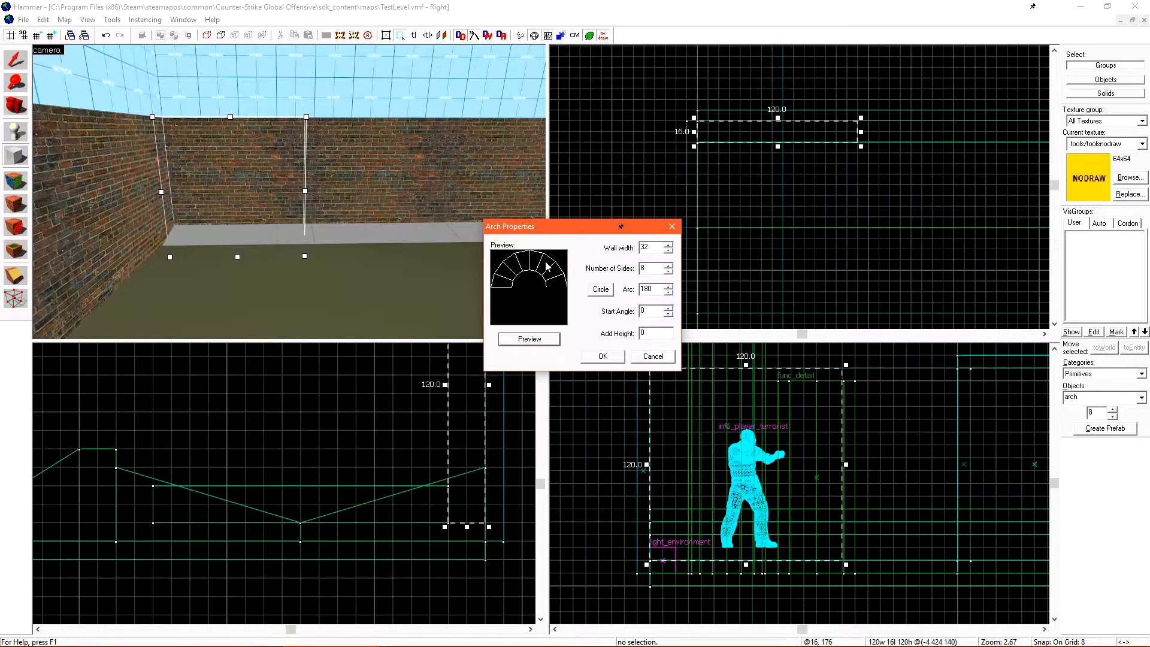
left_click(603, 356)
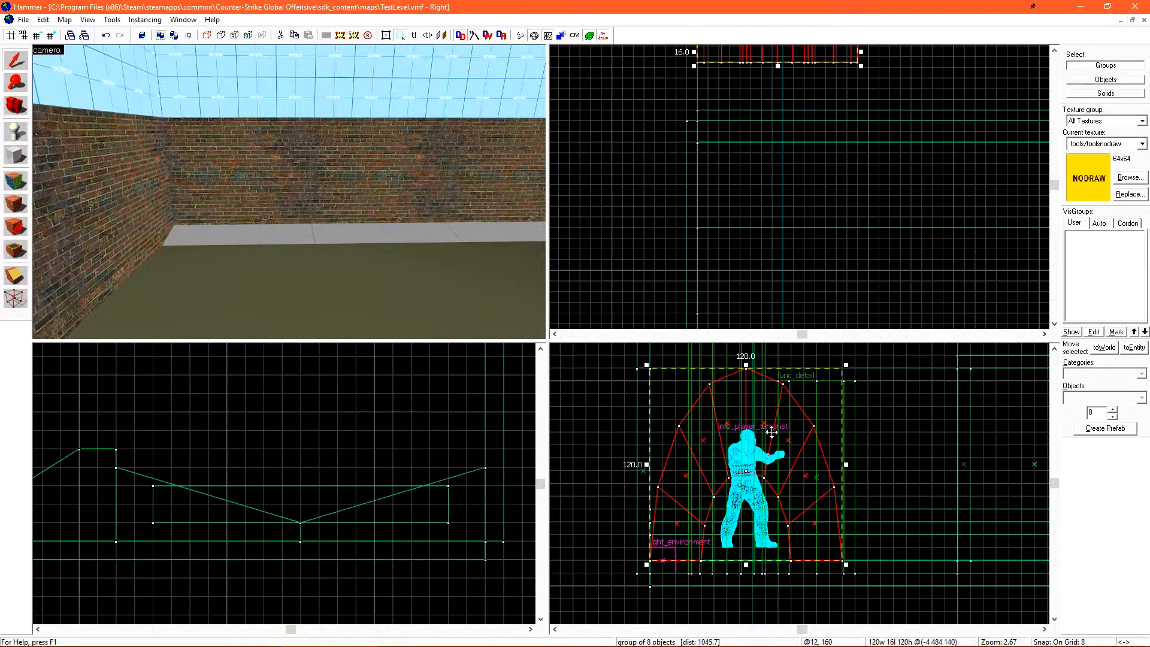
scroll(784, 403, "down", 3)
scroll(797, 409, "up", 3)
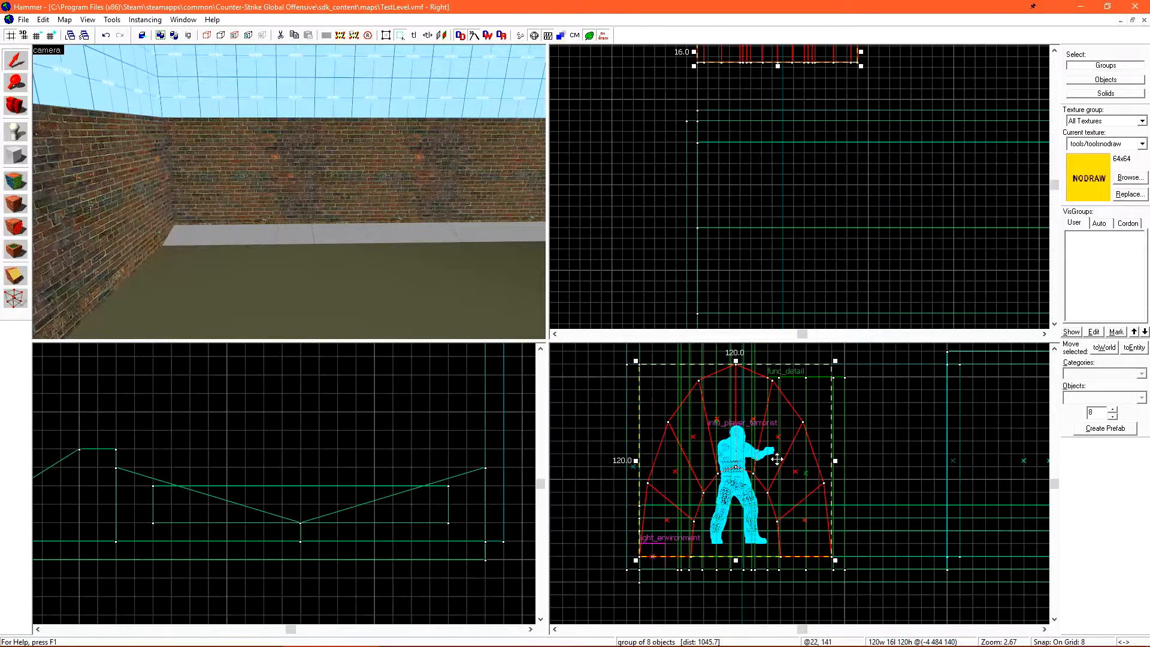
key("Delete")
Redraw the 120 by 120 unit outline and create a full 360-degree arch with 16 sides and a wall width of 32
key("shift+b")
left_click_drag(639, 364, 832, 559)
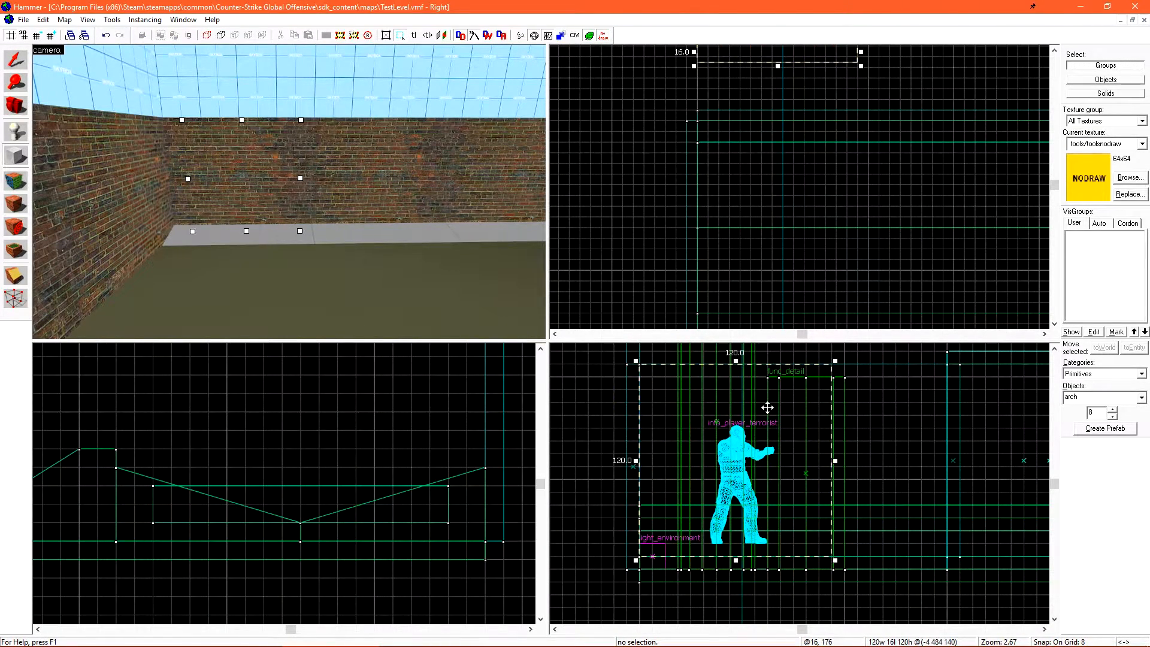
key("Return")
left_click(601, 319)
left_click(534, 368)
left_click_drag(638, 296, 626, 297)
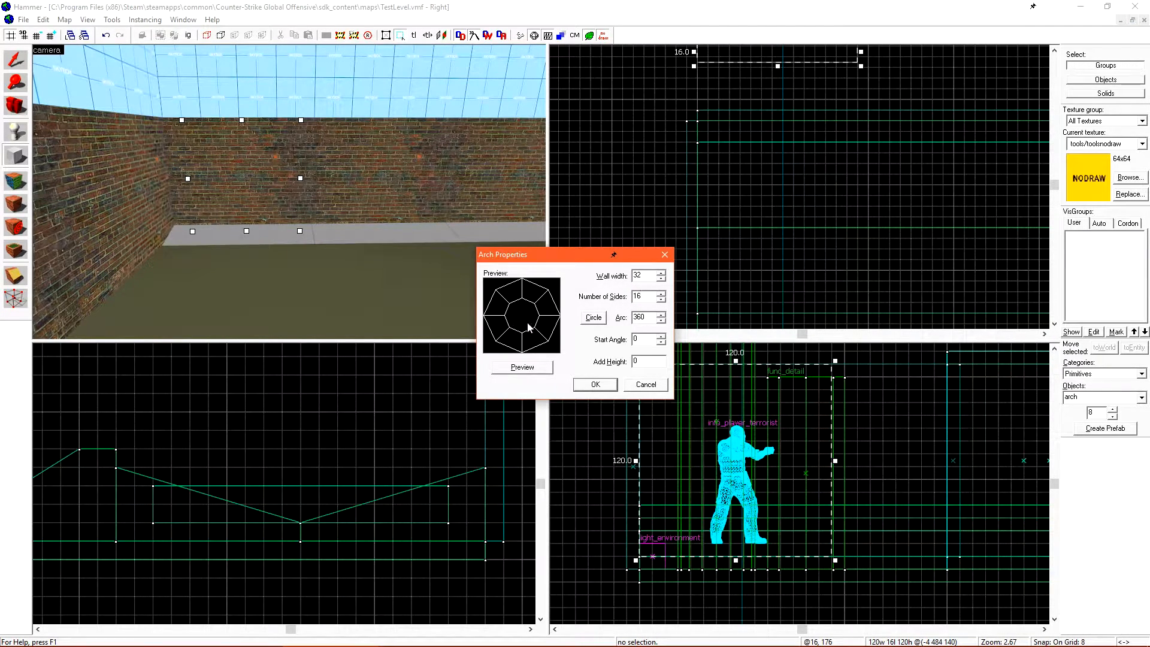
left_click(542, 367)
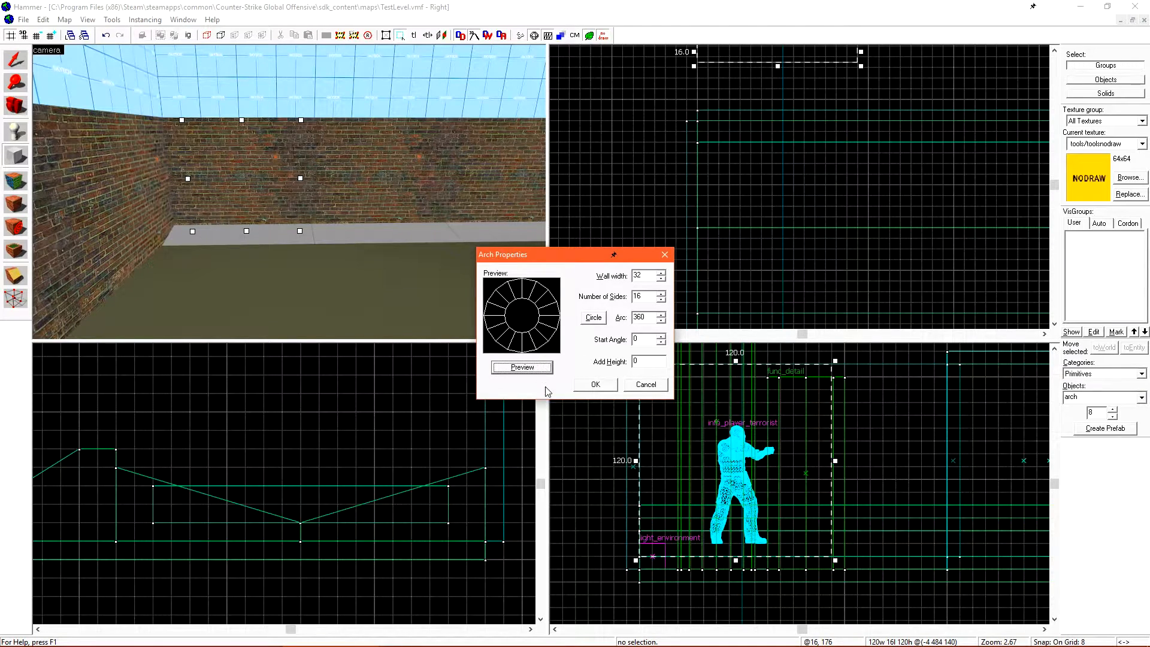
left_click(596, 384)
Set the grid to 4 units and clip the ring horizontally through its centre, keeping the upper half
key("shift+x")
mouse_move(675, 465)
left_mouse_down()
mouse_move(708, 460)
mouse_move(697, 461)
left_mouse_up()
key("[")
key("shift+x")
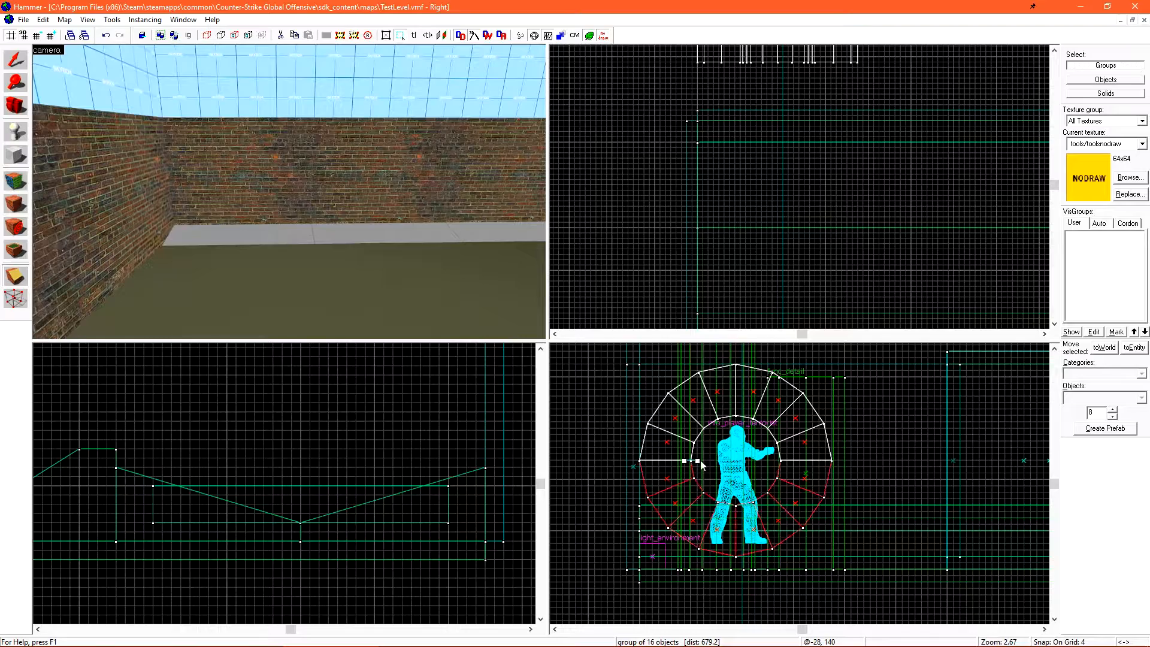
key("Return")
Move the half-ring arch up against the far brick wall
key("shift+s")
scroll(780, 51, "up", 4)
left_click_drag(727, 57, 729, 227)
left_click_drag(467, 379, 411, 449)
scroll(467, 471, "up", 4)
scroll(370, 472, "down", 3)
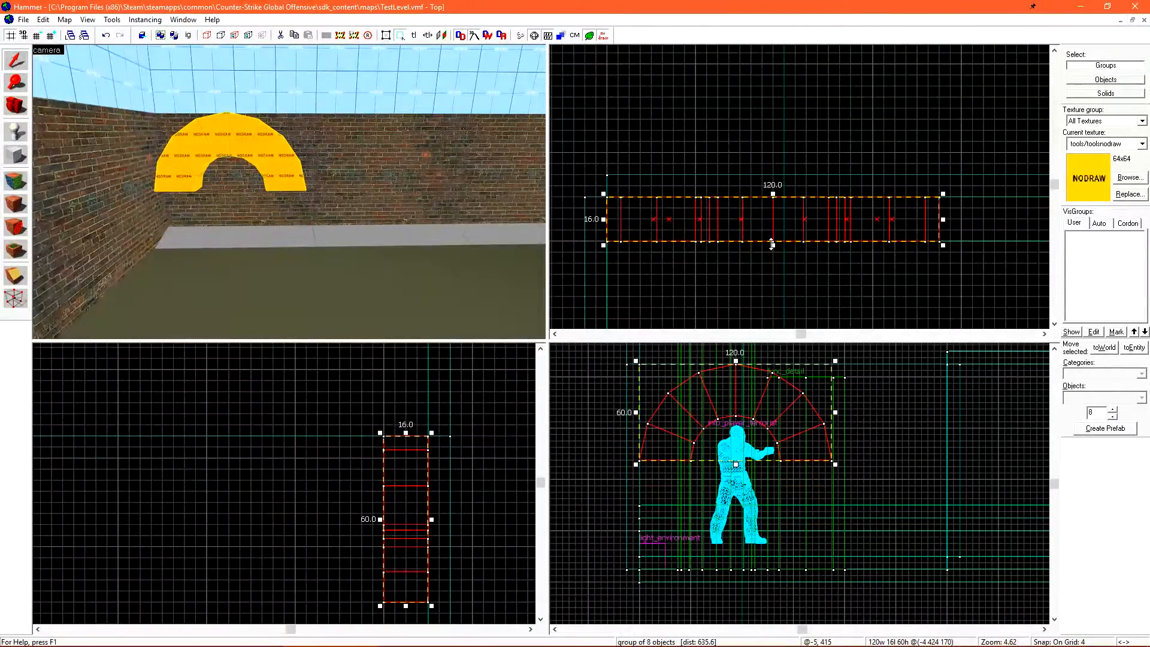
Reduce the arch's depth to 8 units and tie it to a func_detail entity
left_click_drag(772, 244, 772, 223)
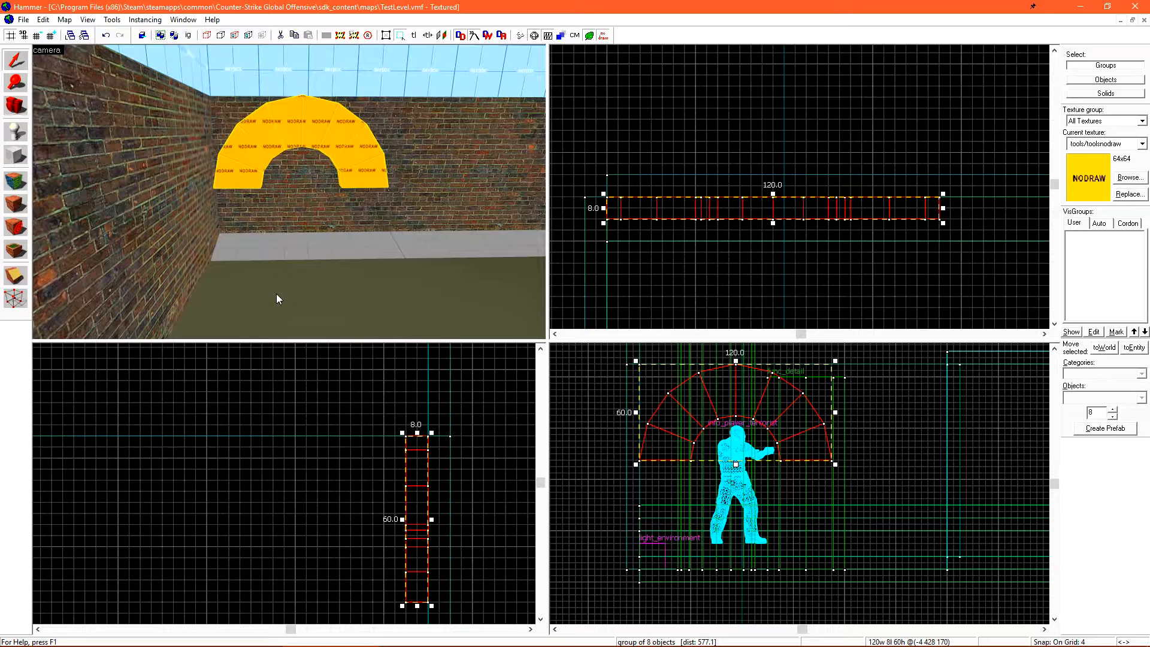
double_click(341, 236)
left_click(697, 471)
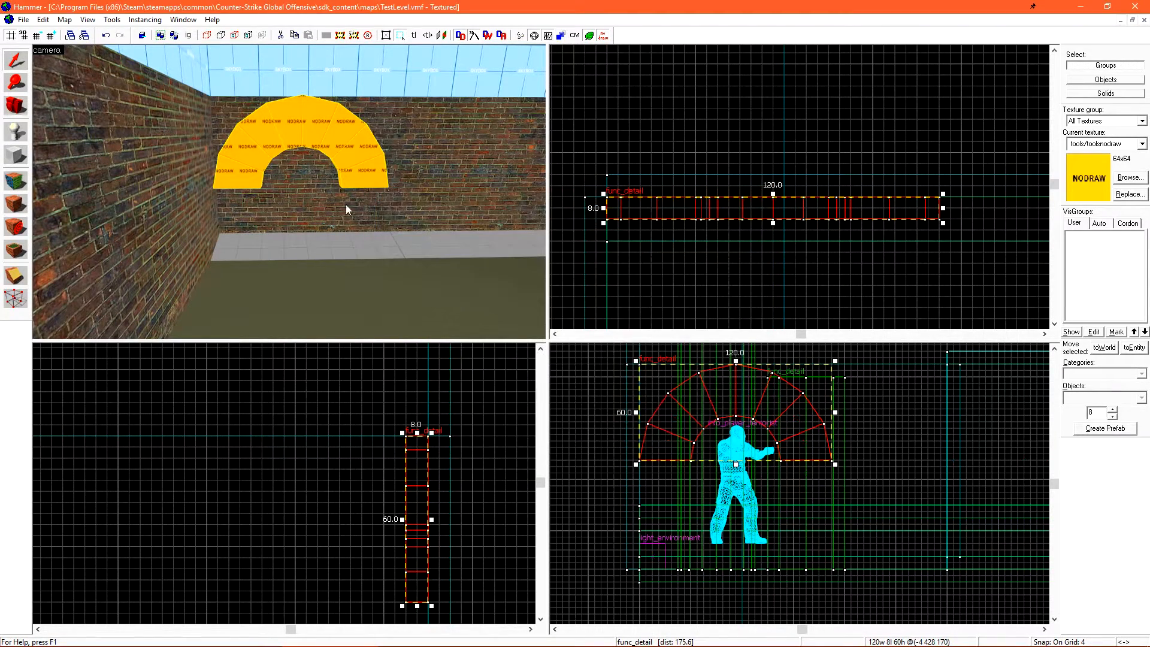
Filter the textures by "concrete" and choose concrete/concrete_floor_10 as the current texture
key("shift+a")
left_click(554, 371)
type("concrete")
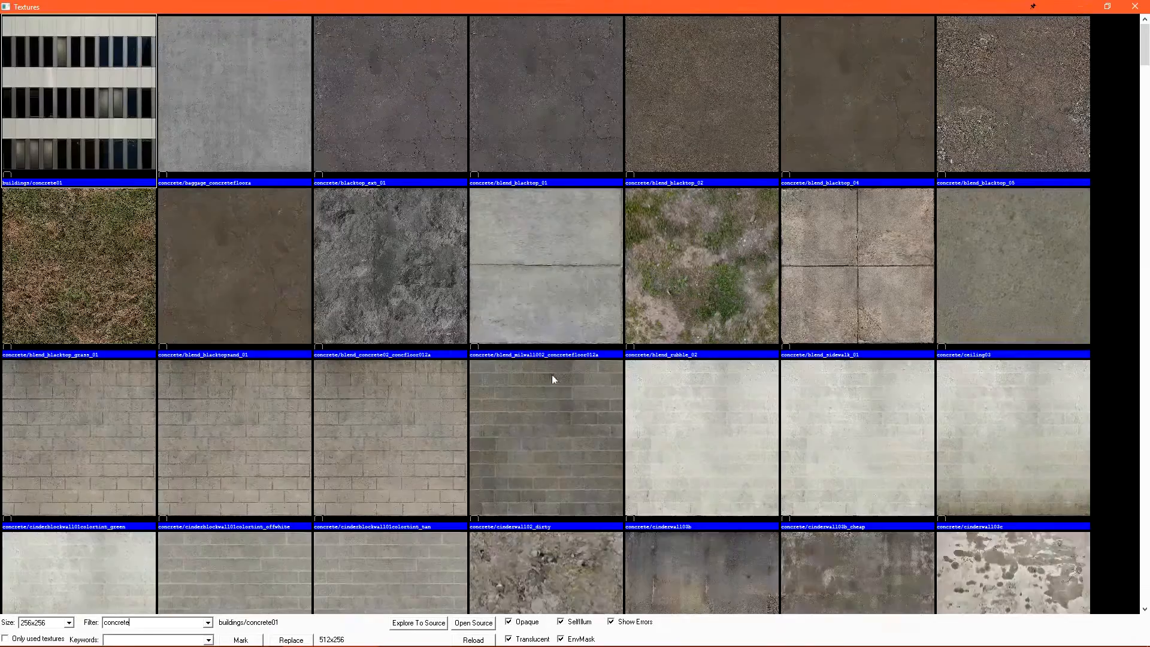
double_click(234, 226)
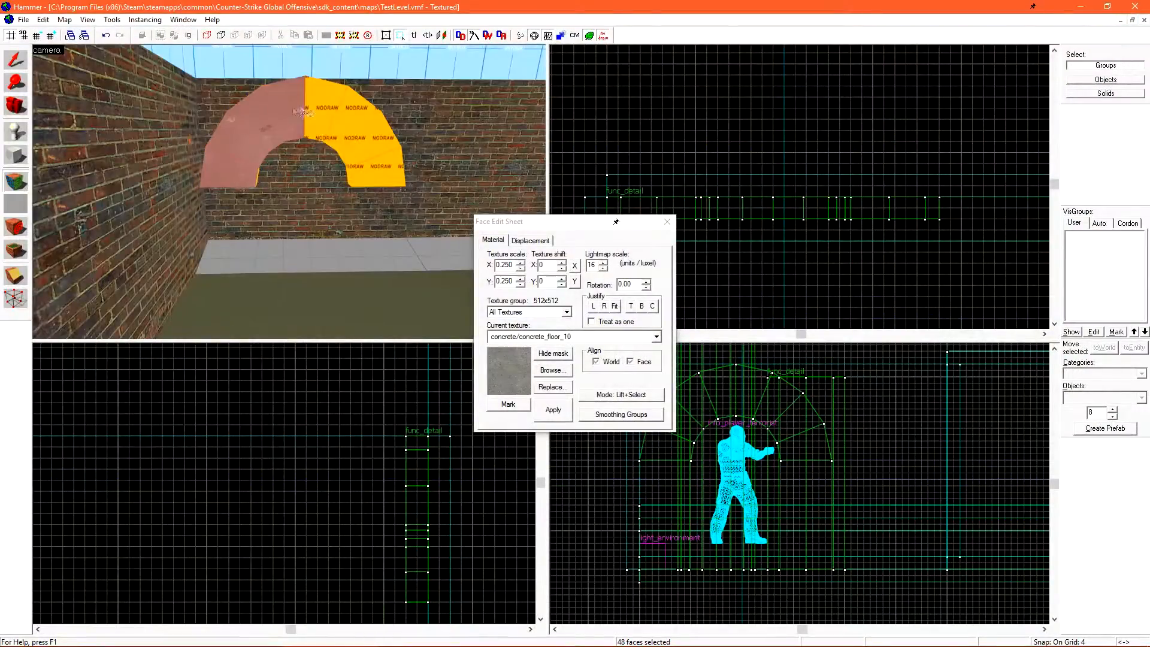
Apply the concrete/concrete_floor_10 texture across the visible faces of all the arch's segments
right_click_drag(308, 114, 374, 150)
key("z")
key("z")
mouse_move(171, 234)
right_mouse_down()
mouse_move(203, 175)
mouse_move(375, 227)
right_mouse_up()
left_click_drag(375, 227, 247, 214)
key("shift+s")
Create an 8 × 8 × 40 unit block textured tools/toolsnodraw beneath the arch's end nearest the corner
key("z")
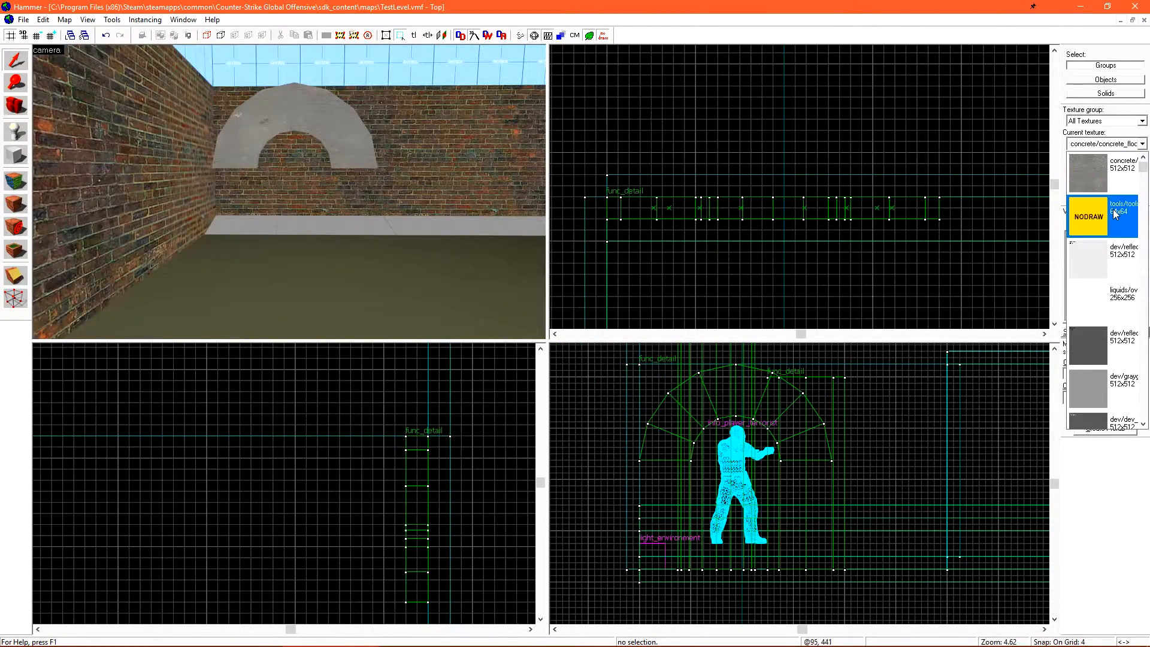
key("z")
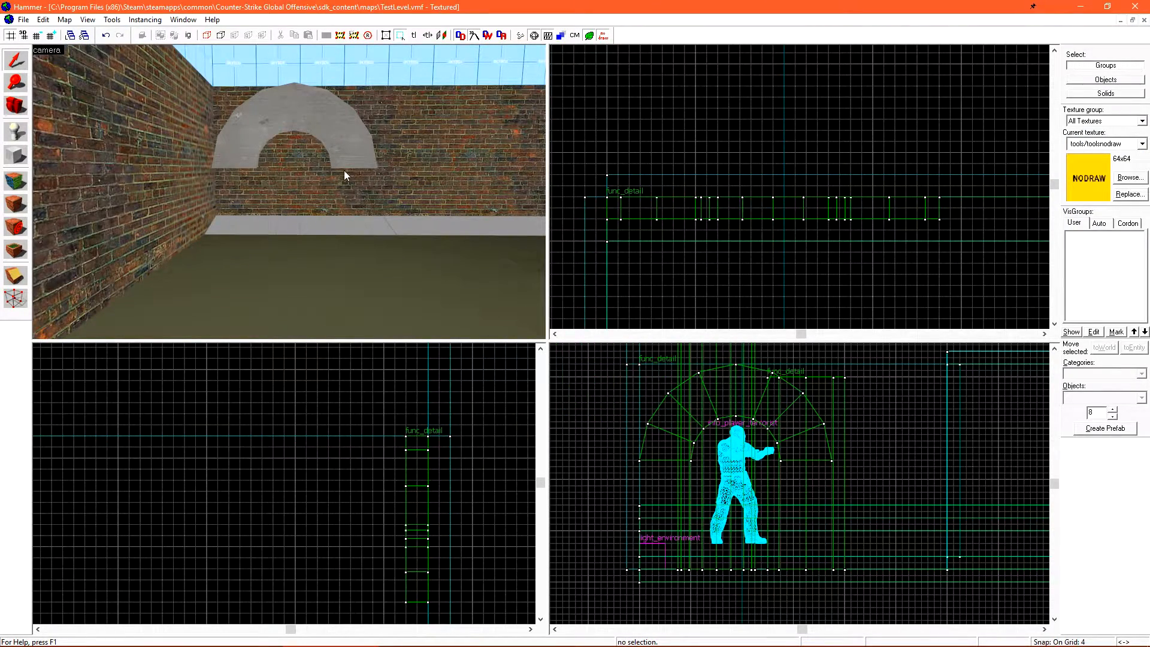
key("shift+b")
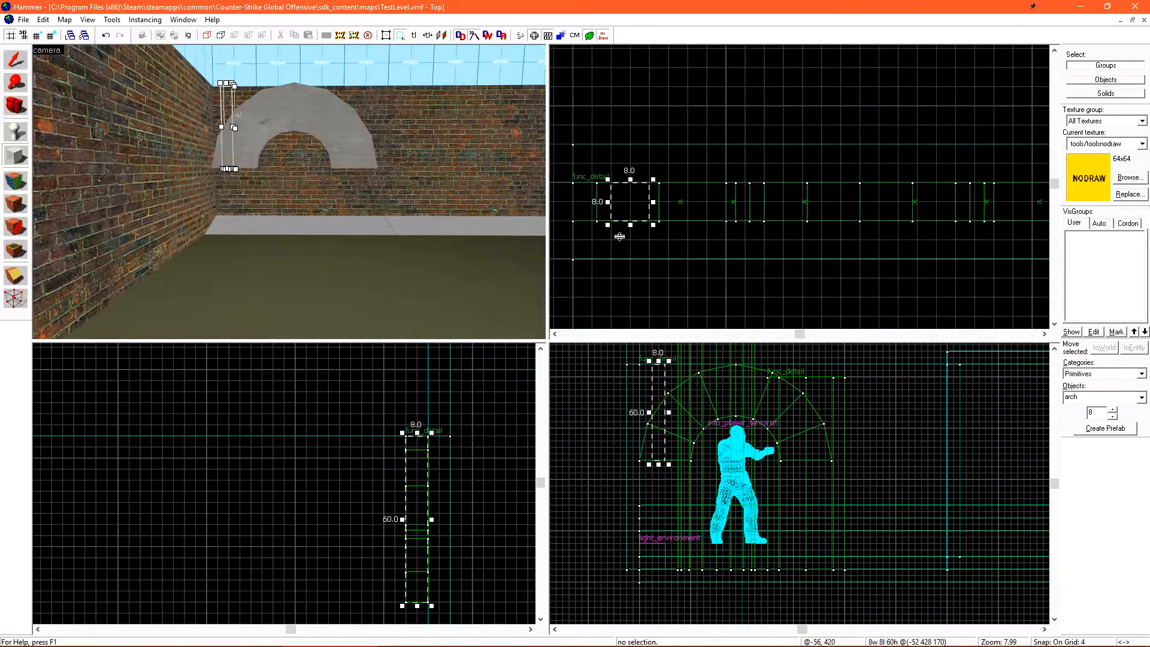
scroll(664, 376, "up", 2)
left_click_drag(663, 376, 671, 537)
left_click_drag(671, 596, 670, 550)
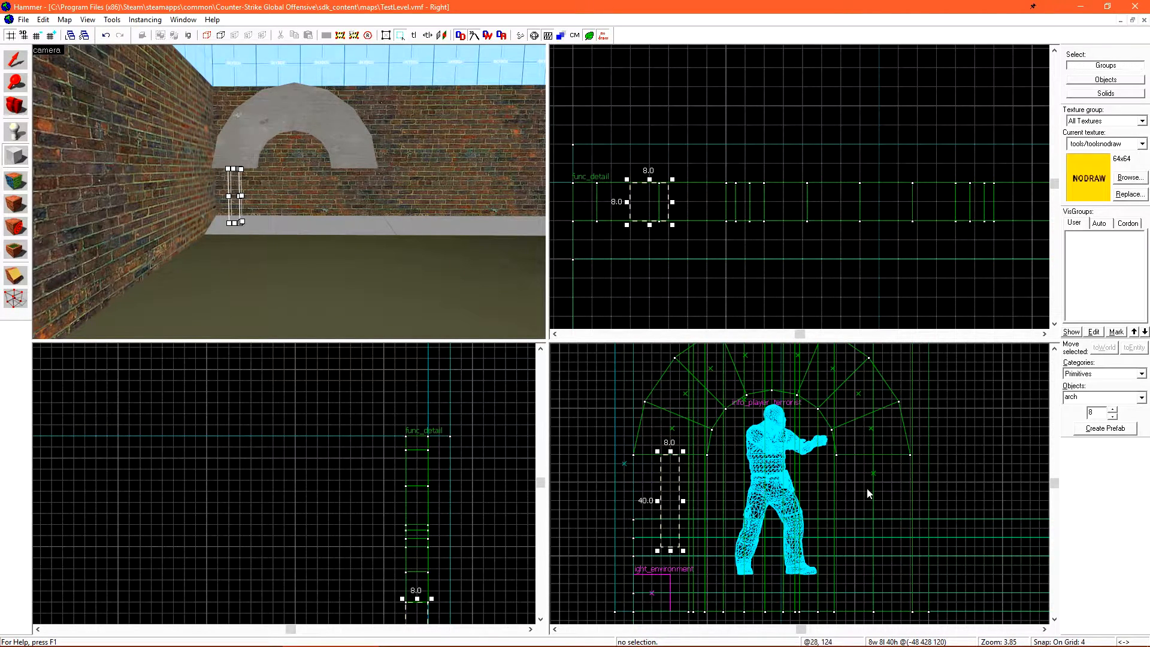
left_click(1142, 398)
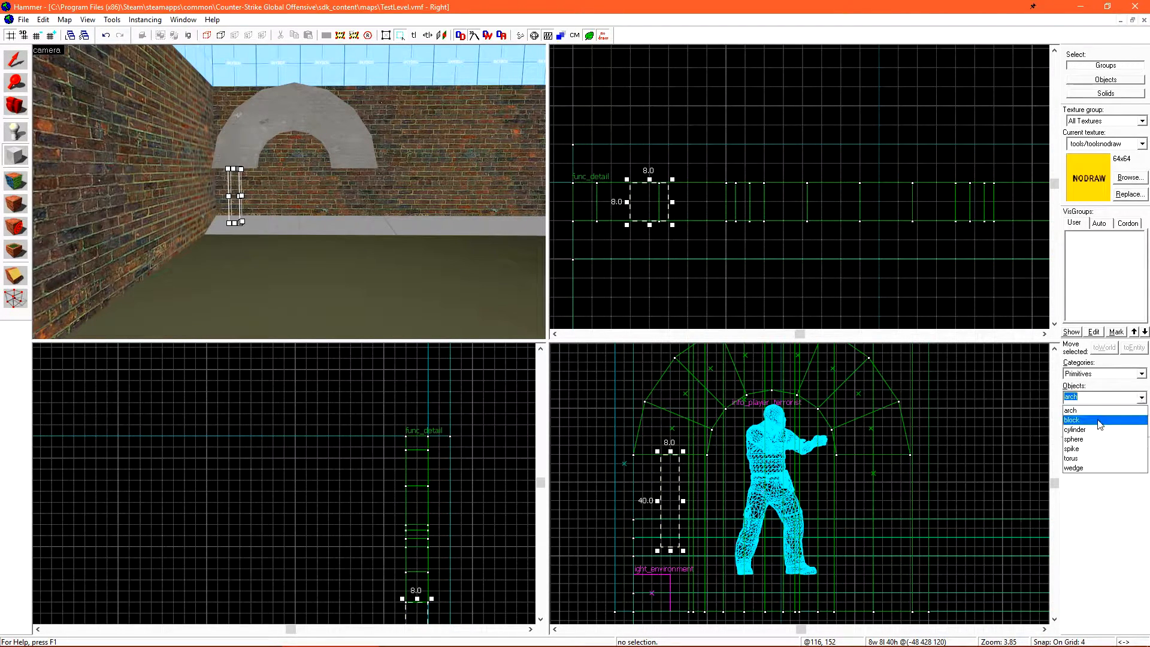
left_click(1115, 414)
key("Return")
Choose concrete/concretewall007a as the current texture for the new support block
key("shift+a")
key("z")
key("w")
key("z")
left_click(559, 369)
scroll(1004, 458, "down", 4)
left_click(1004, 457)
double_click(1004, 458)
Apply the concrete/concretewall007a texture to the support block's visible faces
right_click(304, 192)
right_click(339, 195)
key("z")
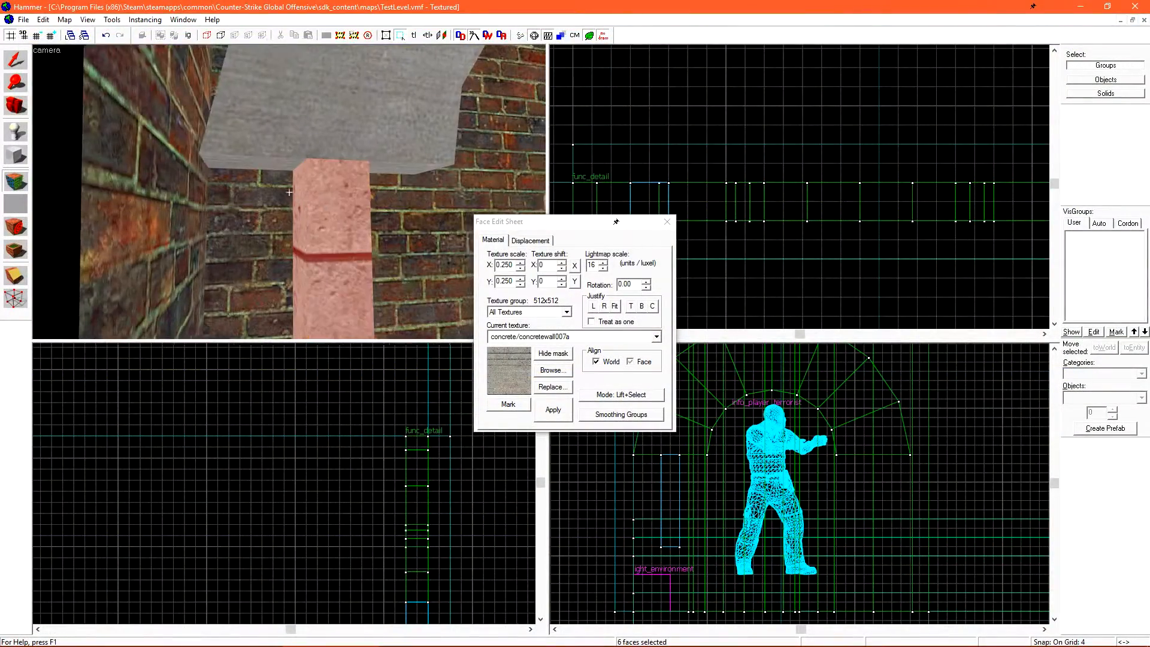
key("d")
key("z")
right_click(309, 194)
key("shift+s")
key("z")
key("s")
key("z")
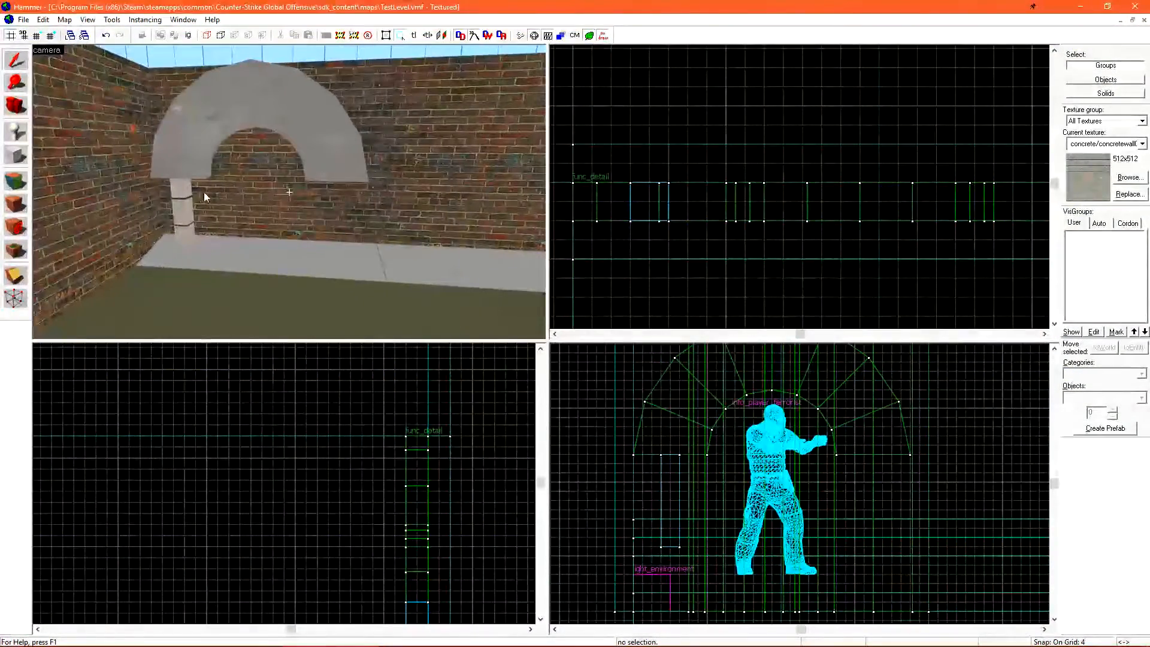
Tie the support block to a func_detail entity
left_click(186, 200)
key("ctrl+t")
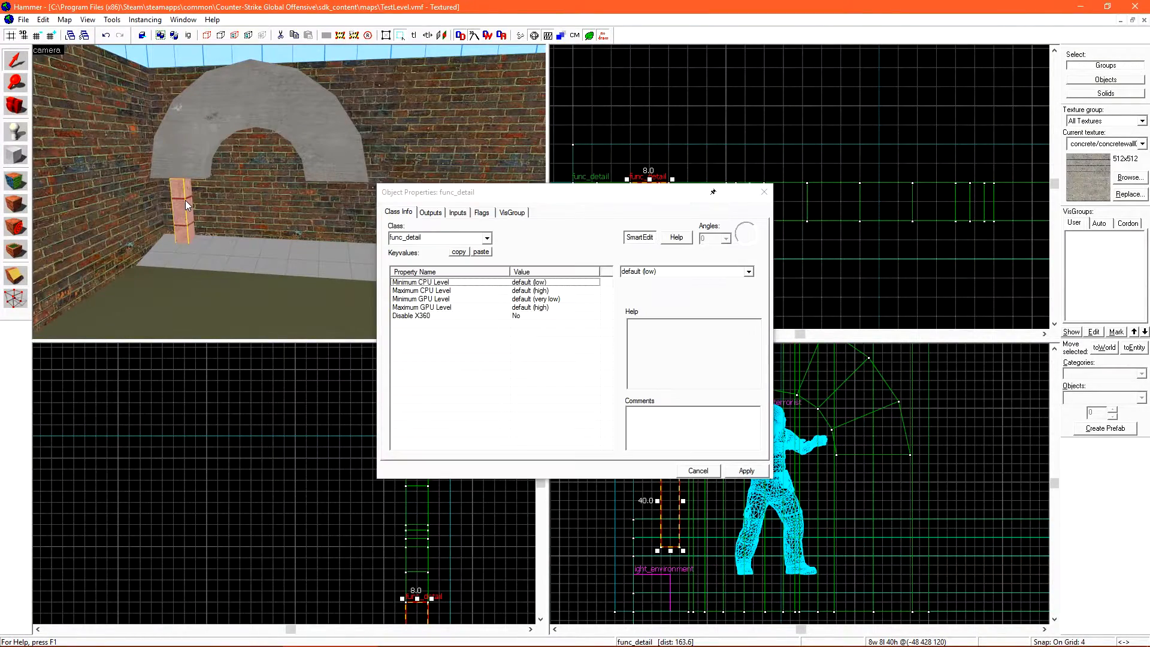
left_click(746, 471)
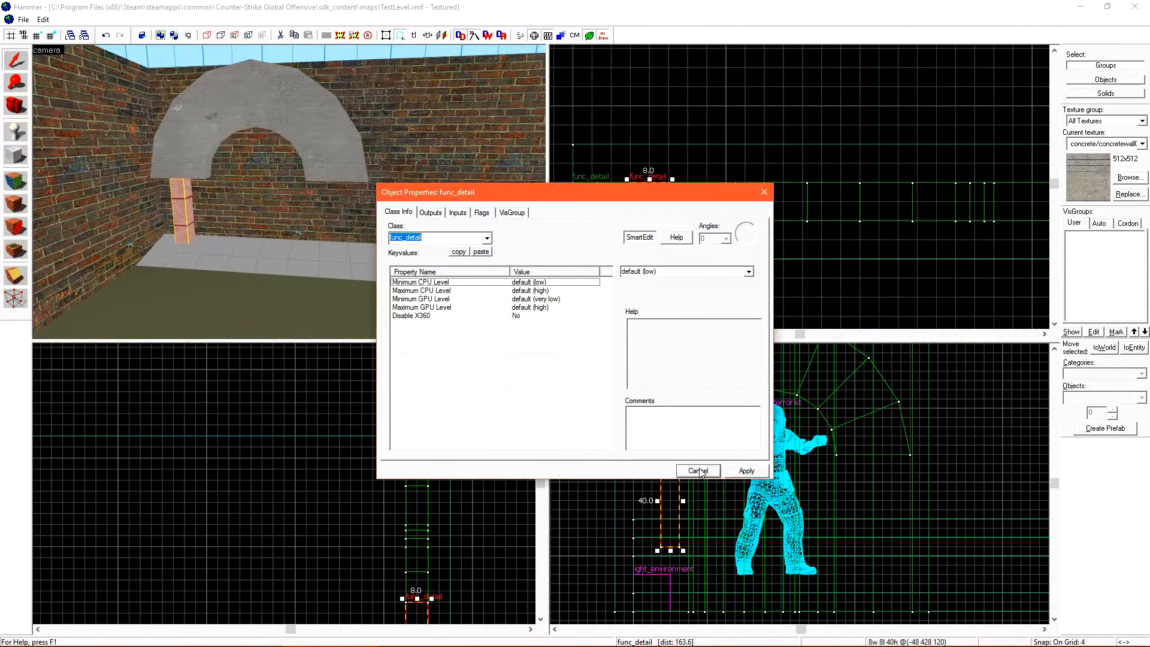
left_click(698, 470)
Copy the support block horizontally to sit beneath the arch's opposite end
scroll(688, 439, "down", 2)
scroll(687, 437, "down", 2)
key("z")
key("s")
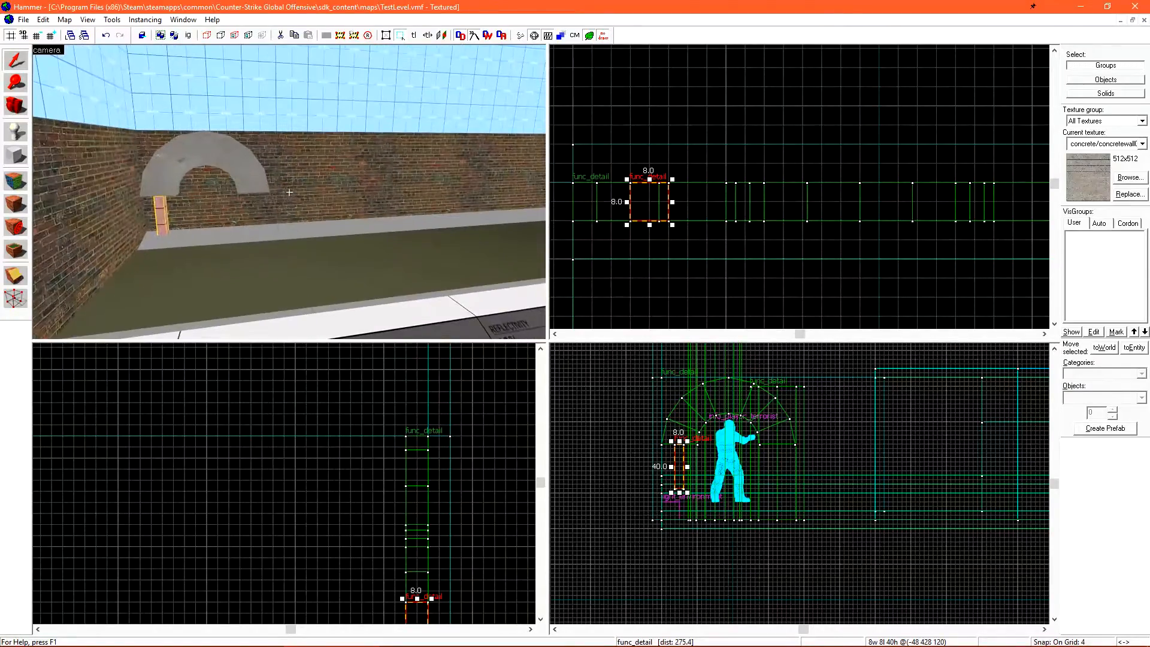
key("z")
key("d")
key("s")
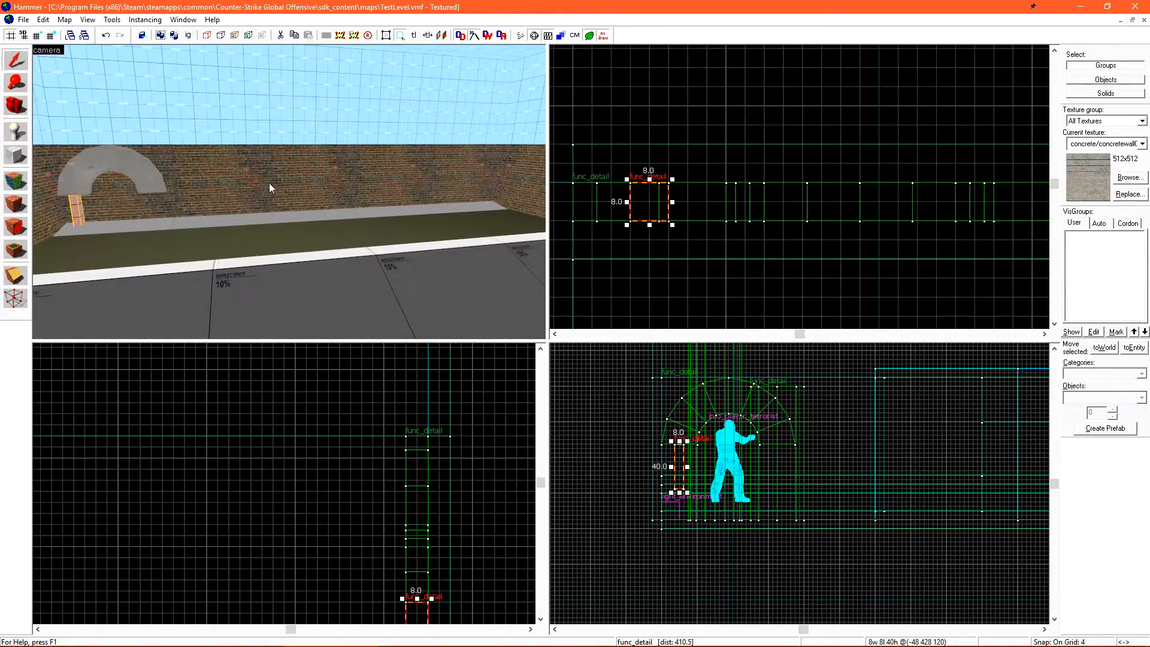
scroll(720, 441, "up", 4)
left_click_drag(640, 459, 844, 459)
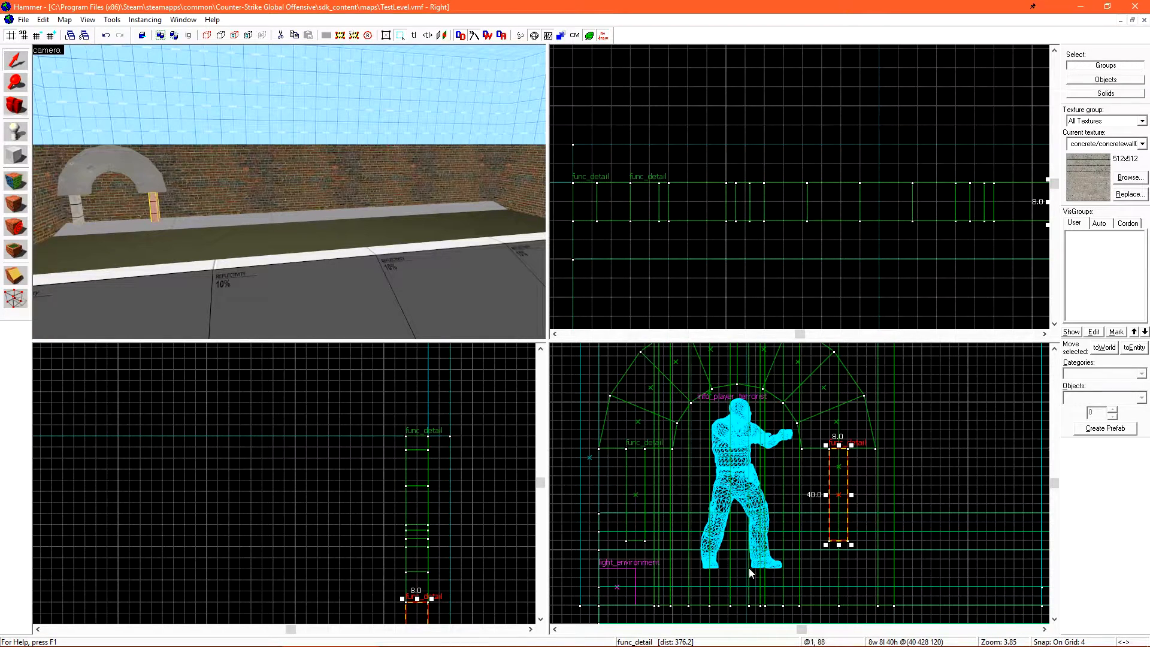
Select the arch together with its two supports and group them
left_click(75, 210, "ctrl")
left_click(81, 183, "ctrl")
key("w")
key("z")
key("z")
key("a")
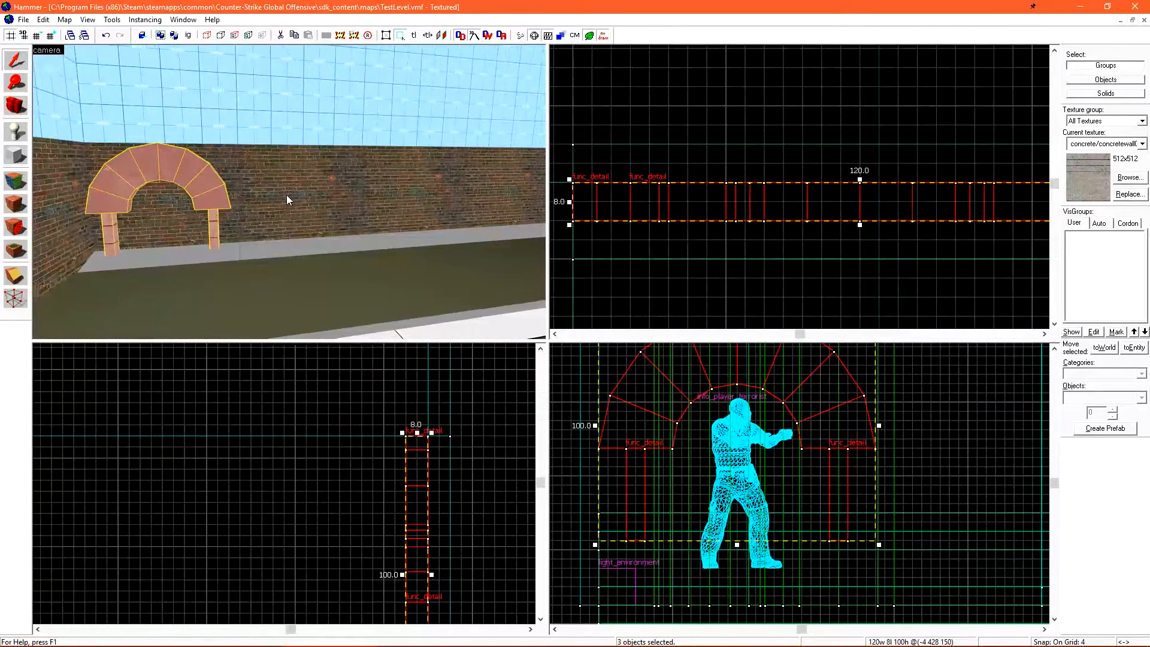
left_click(112, 20)
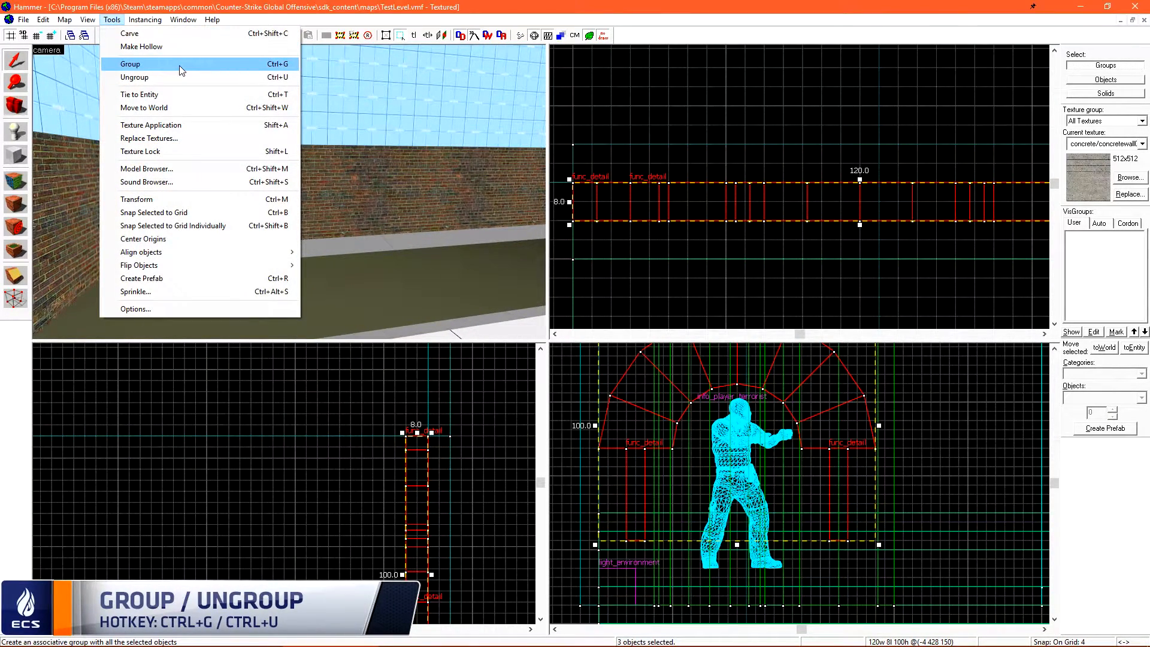
left_click(178, 64)
Check that the arch and its supports select as one group by alternating between them and the wall
left_click(261, 168)
left_click(228, 173)
left_click(268, 169)
left_click(228, 170)
left_click(264, 167)
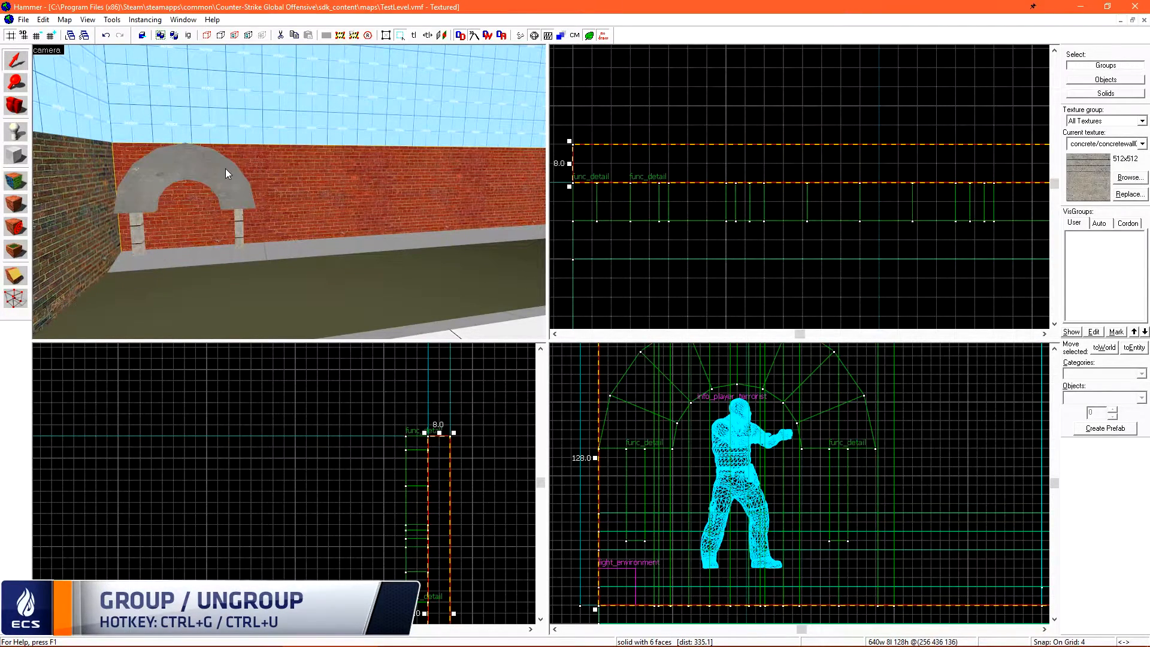
left_click(226, 169)
left_click(280, 169)
Duplicate the grouped arch side by side along the far brick wall to make a row of six
left_click(240, 200)
scroll(811, 437, "down", 3)
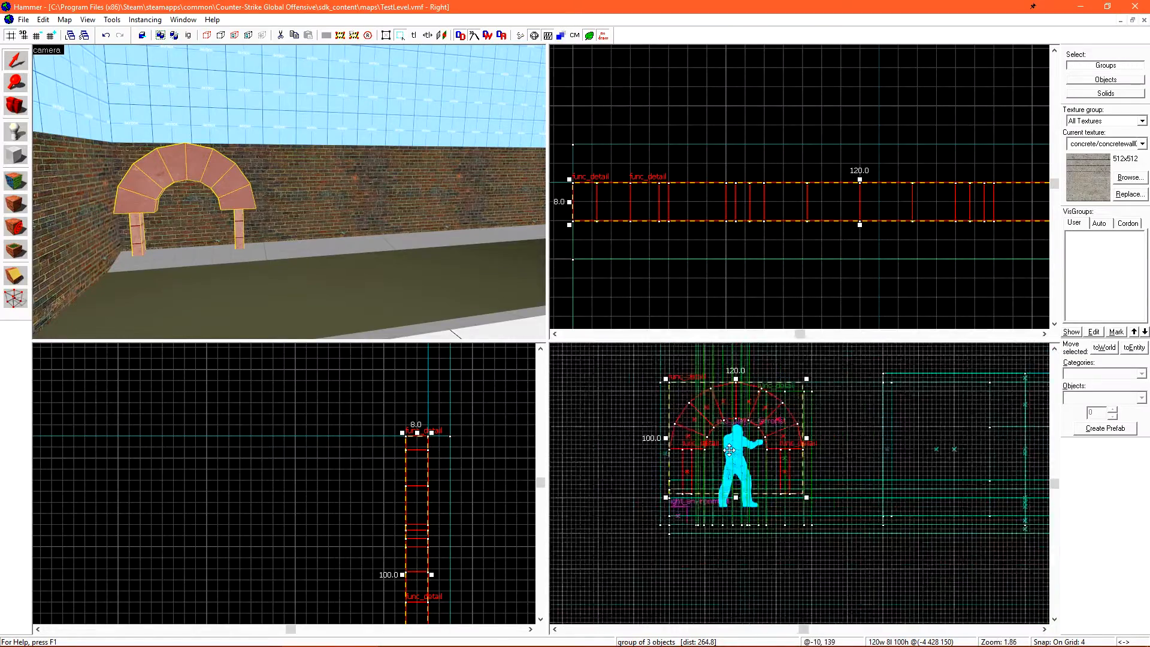
left_click_drag(650, 431, 976, 444, "shift")
middle_click_drag(950, 453, 627, 451)
left_click_drag(656, 447, 850, 447, "shift")
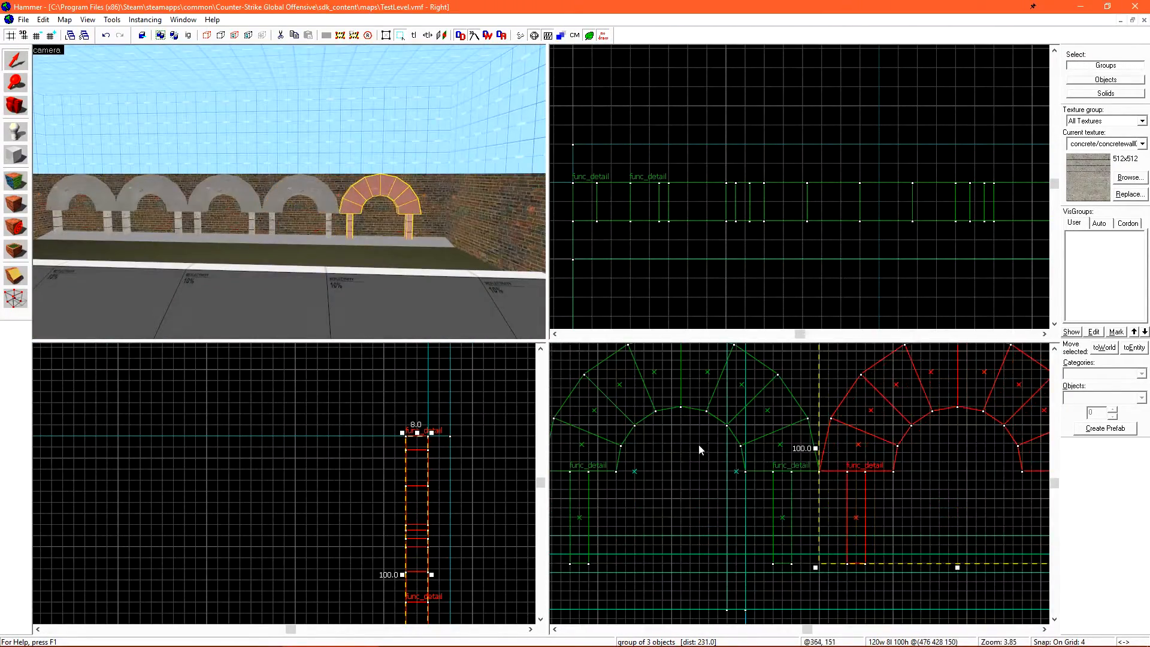
left_click_drag(699, 445, 903, 449, "shift")
key("Escape")
scroll(777, 448, "down", 6)
key("d")
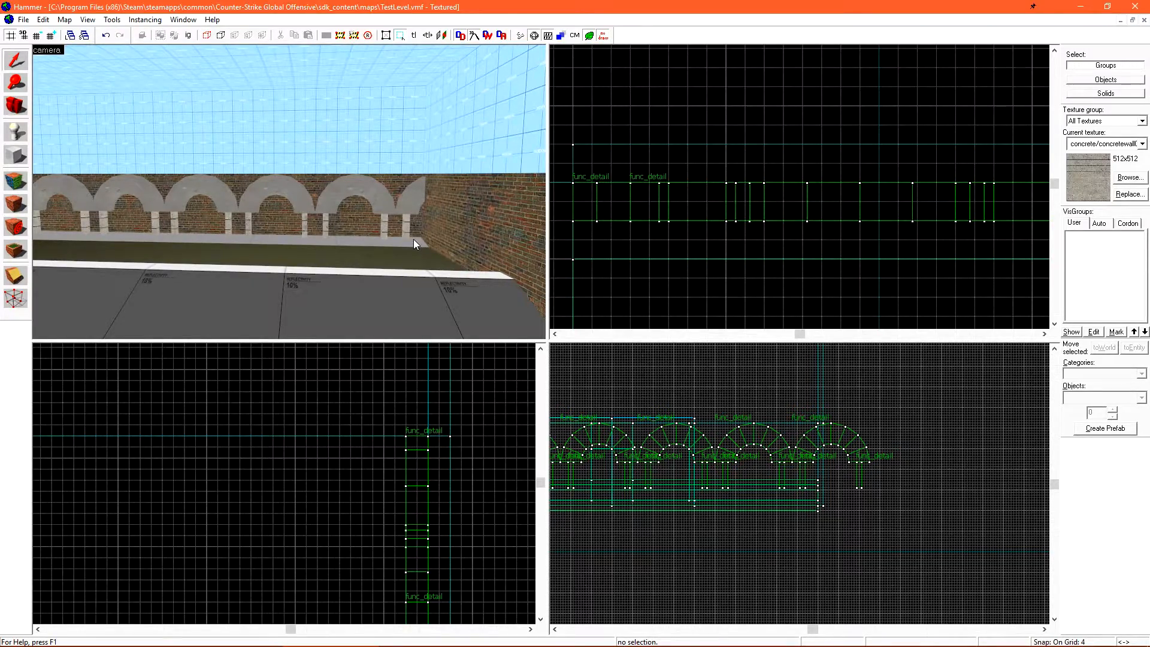
Select every brush that reaches the room's end wall where the last arch overhangs, leaving the arches out of the selection
key("z")
key("w")
key("s")
key("z")
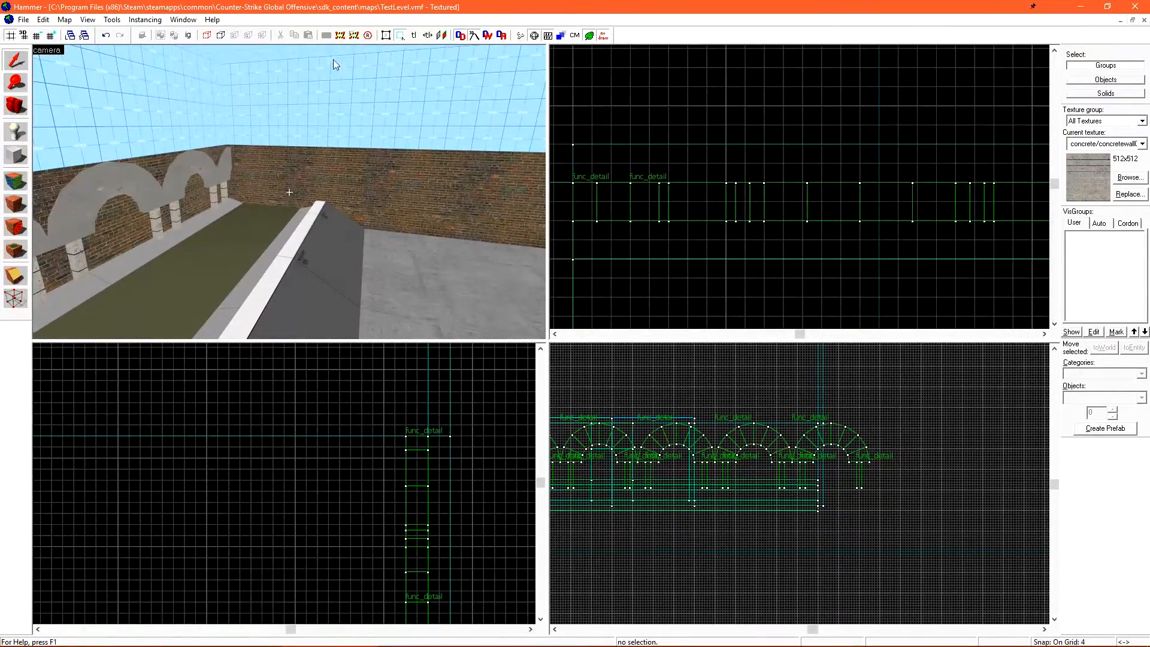
left_click(211, 103)
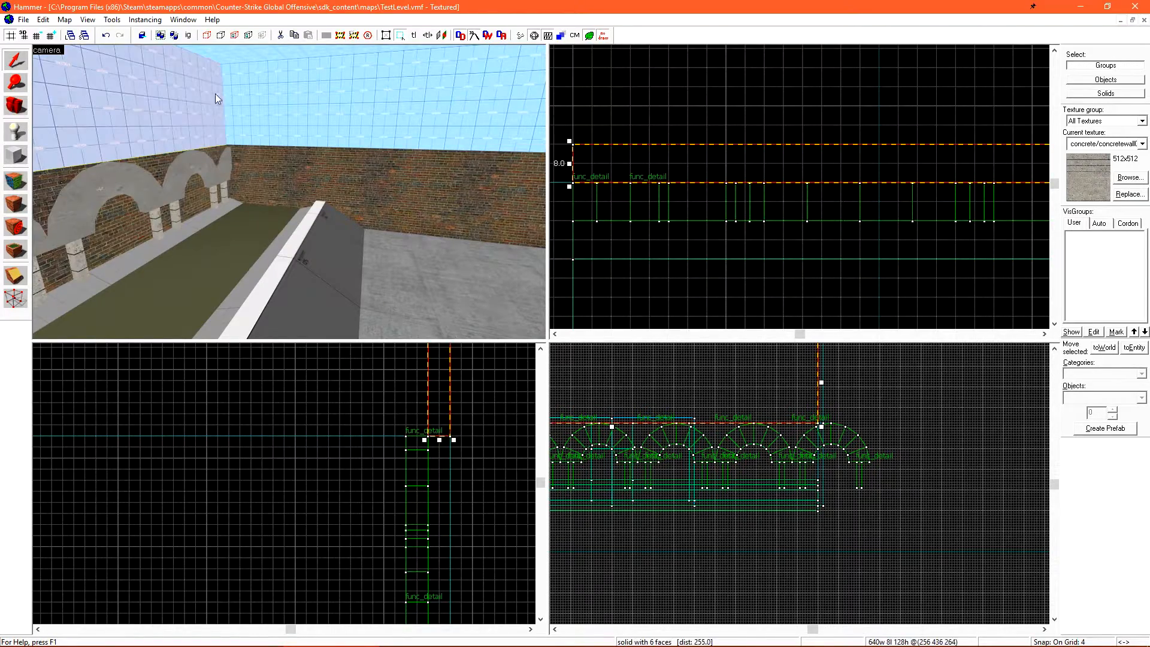
scroll(679, 123, "down", 5)
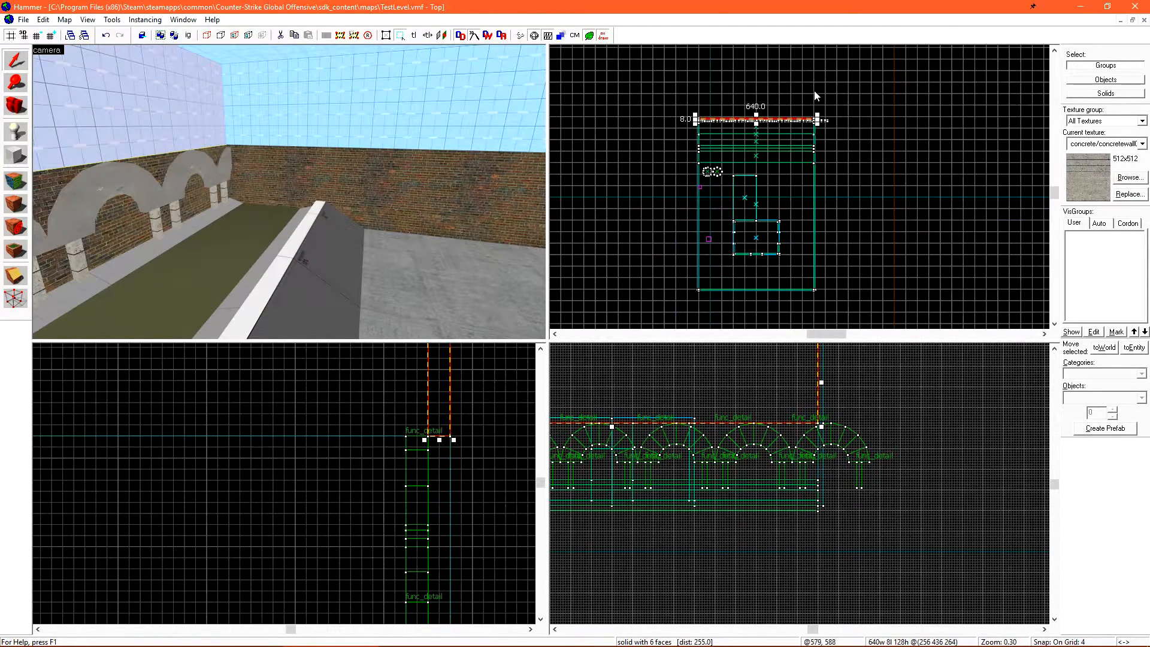
left_click(853, 102)
left_click_drag(854, 102, 803, 307)
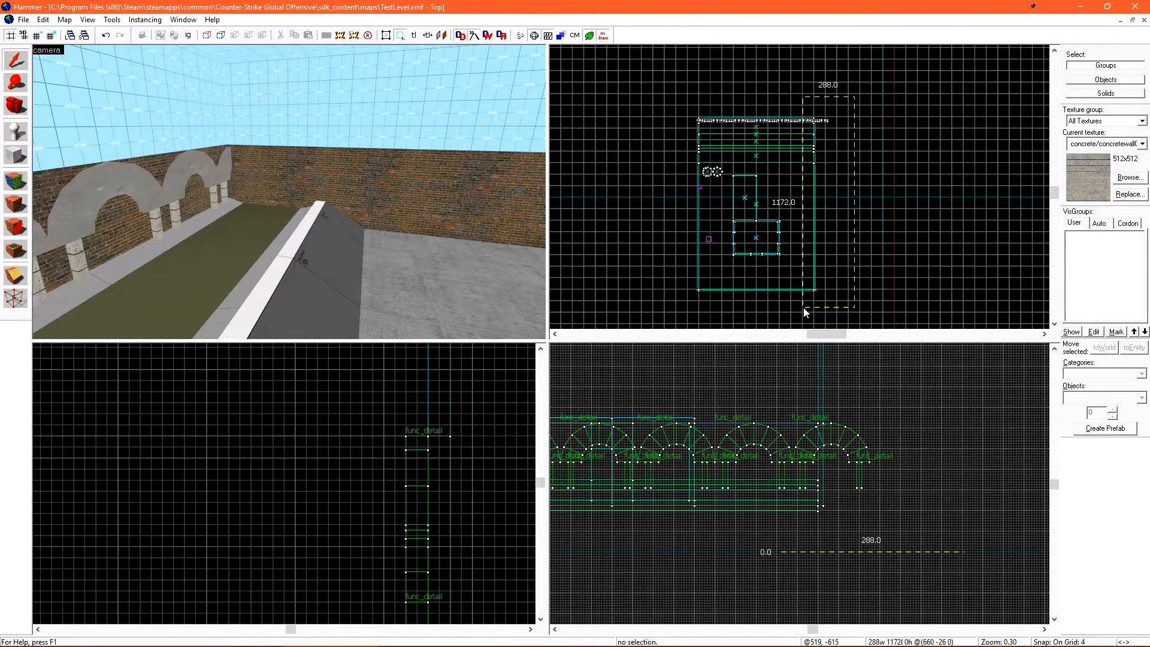
key("Return")
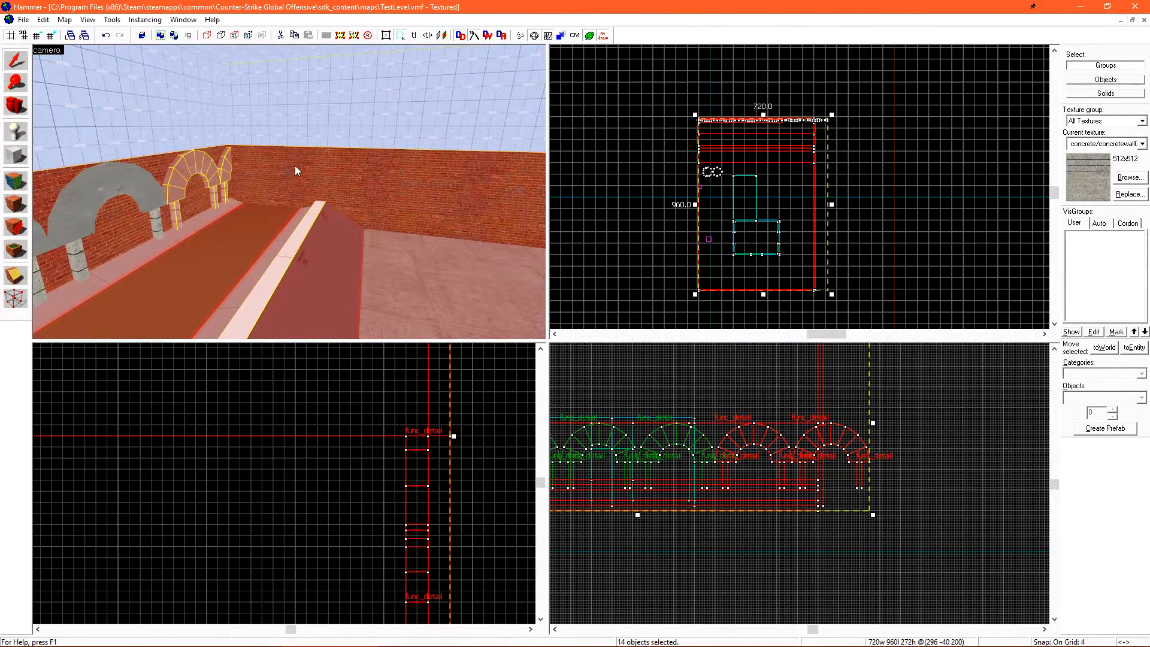
scroll(224, 150, "up", 4)
left_click(195, 155, "ctrl")
left_click(167, 156, "ctrl")
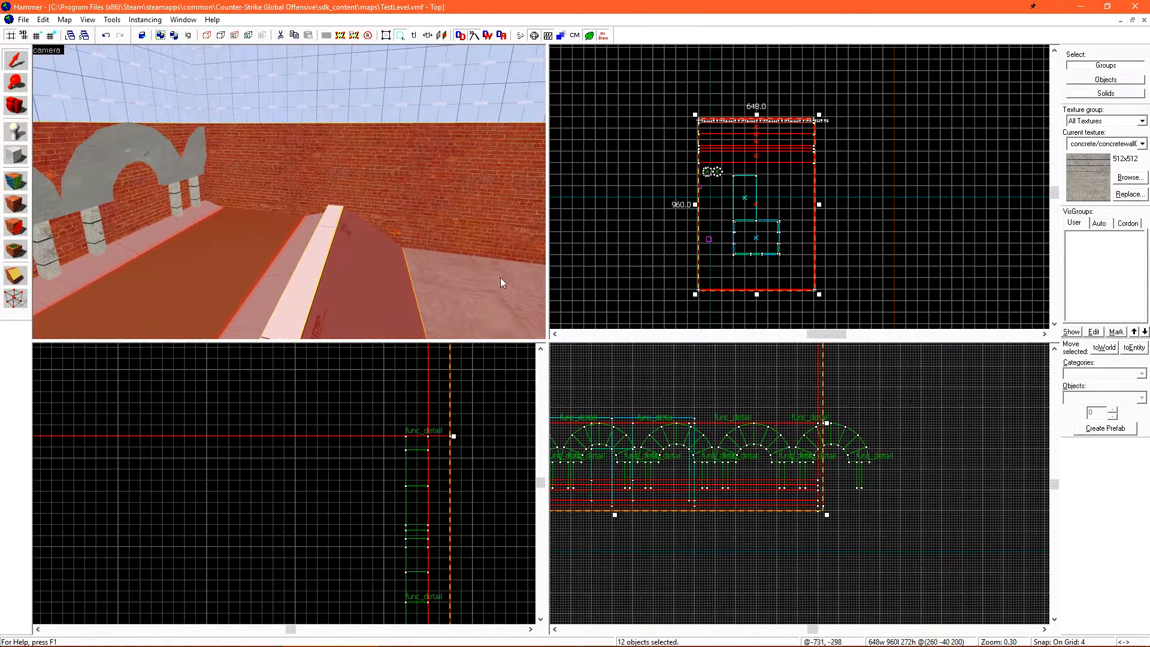
Extend the room by moving the selected brushes' end-side vertices outward on the 4-unit grid, flush with the last arch's outer edge
left_click(12, 299)
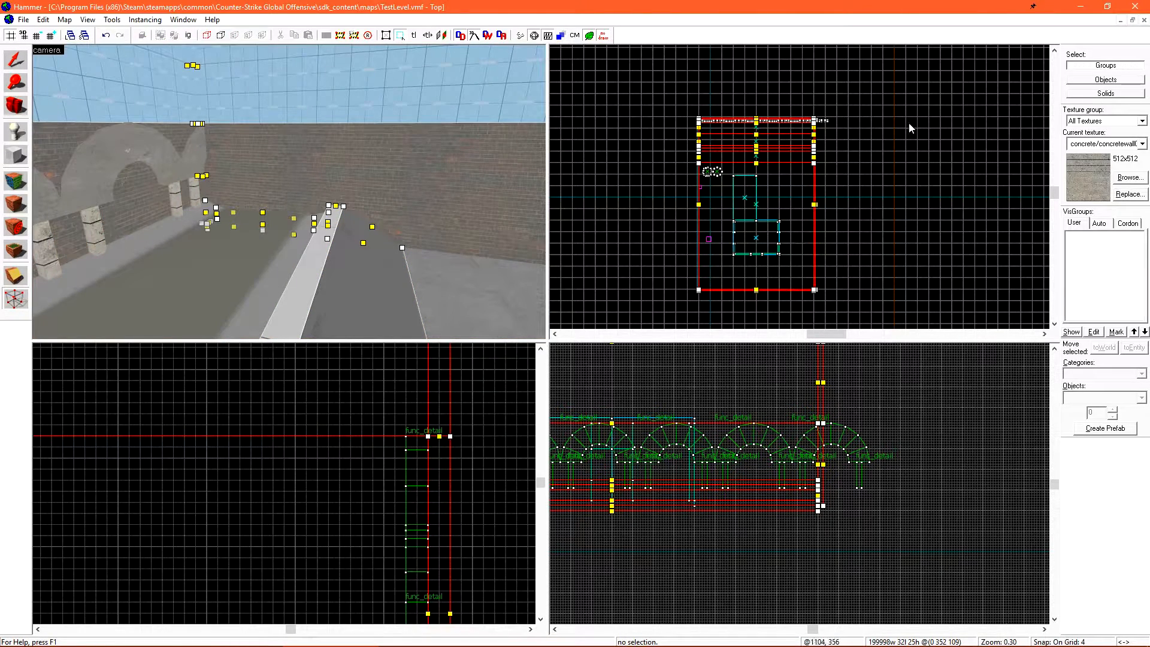
left_click_drag(883, 85, 807, 311)
key("Return")
scroll(842, 116, "up", 10)
key("Right")
key("Right")
key("Right")
key("Right")
key("Right")
key("Right")
key("Right")
key("Right")
key("Right")
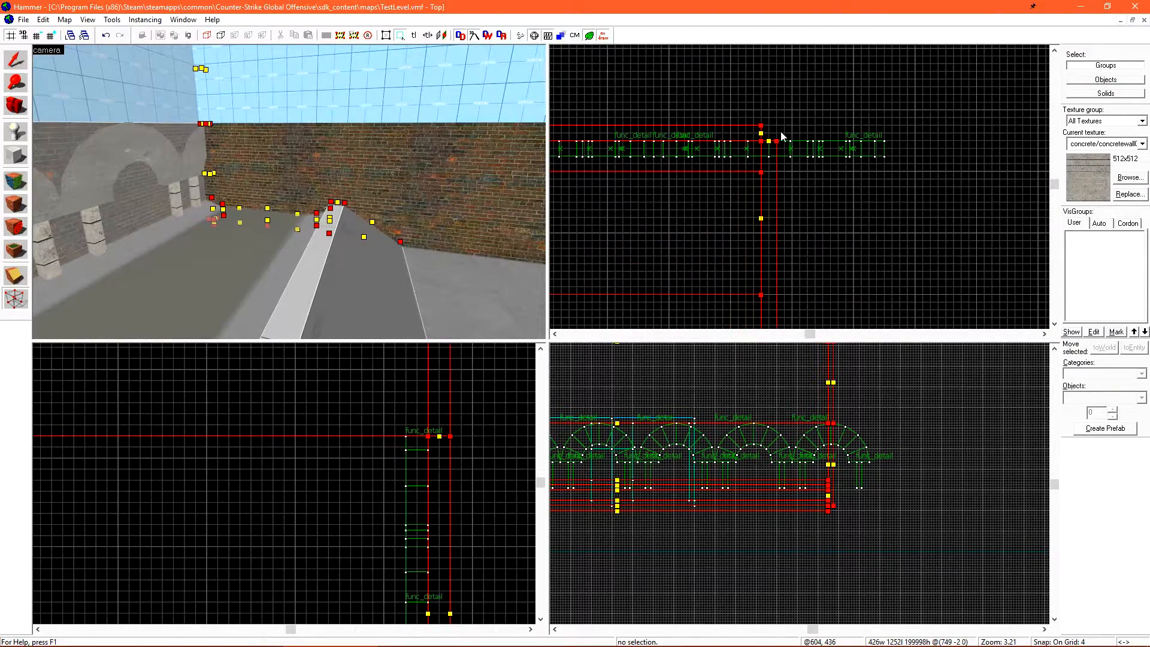
key("Right")
key("Right")
key("Right")
key("Right")
key("Right")
key("Right")
key("Right")
key("Right")
key("Right")
key("Right")
key("Right")
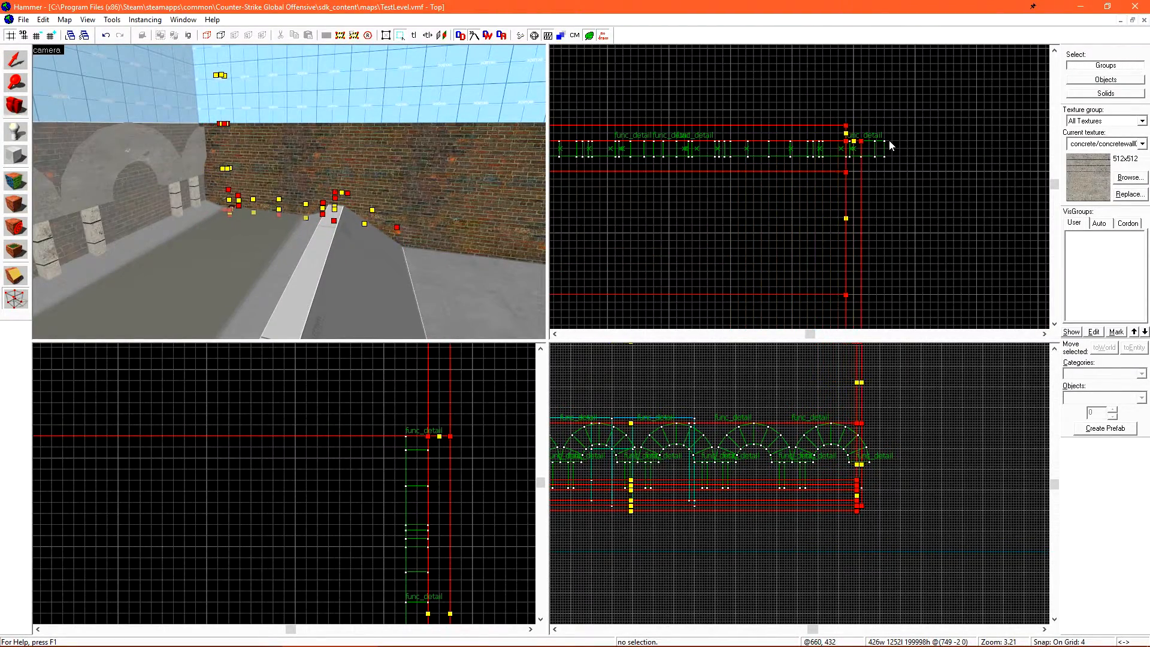
key("z")
key("w")
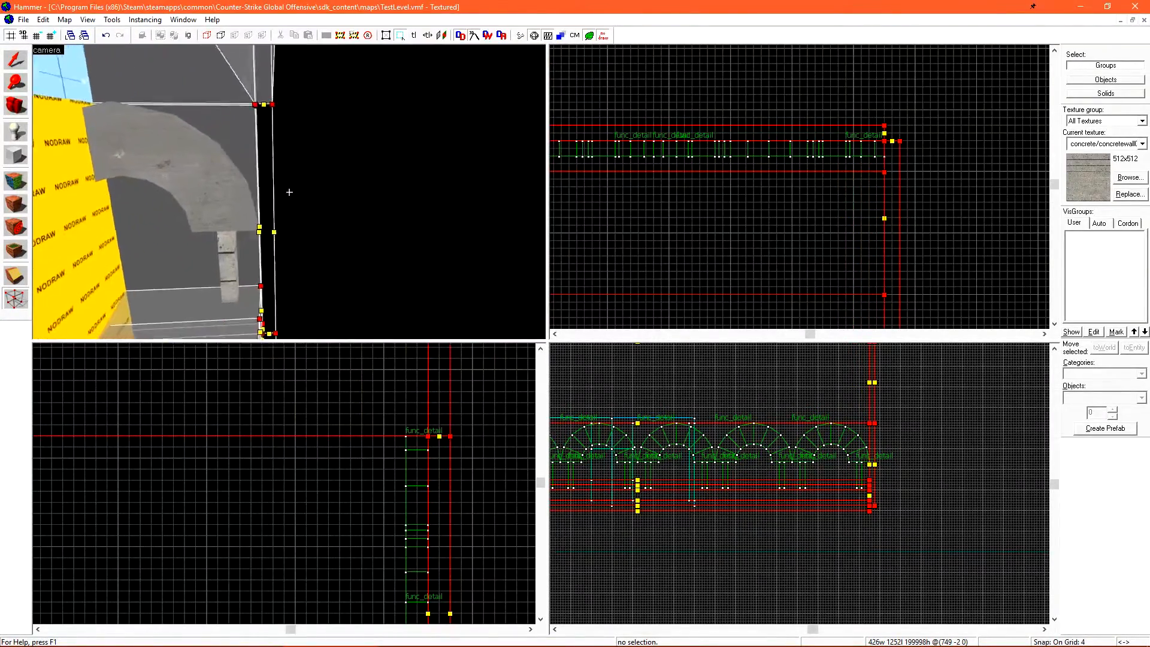
key("z")
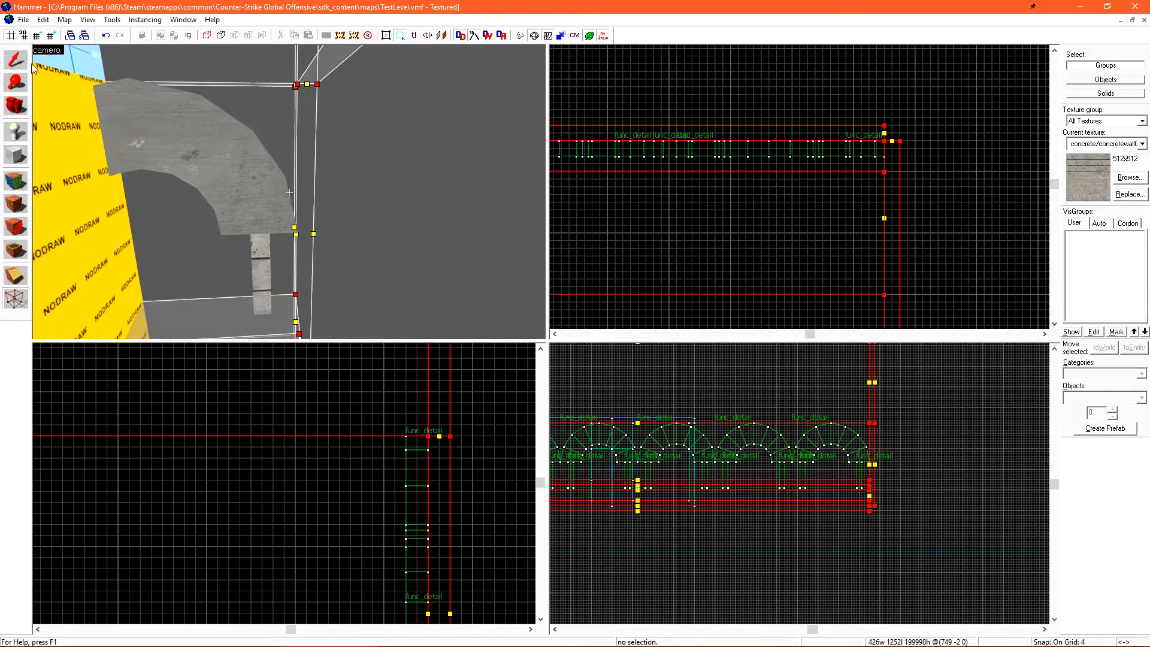
left_click(16, 59)
key("s")
key("z")
Compile the map and launch it in Counter-Strike: Global Offensive
left_click(955, 206)
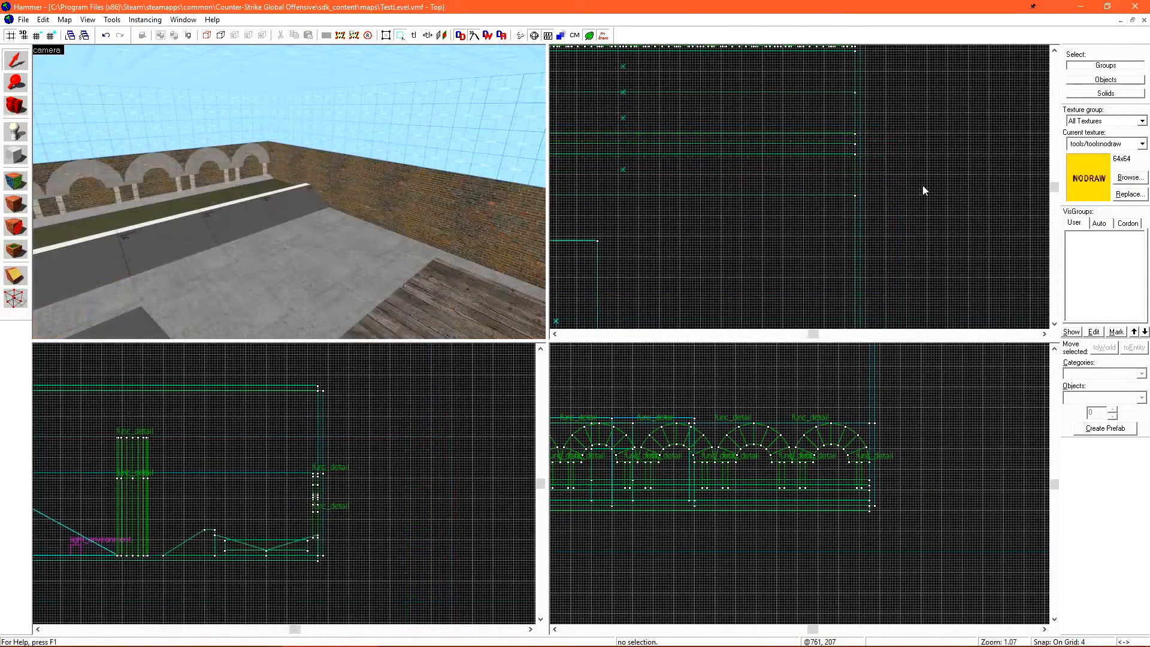
left_click(1141, 398)
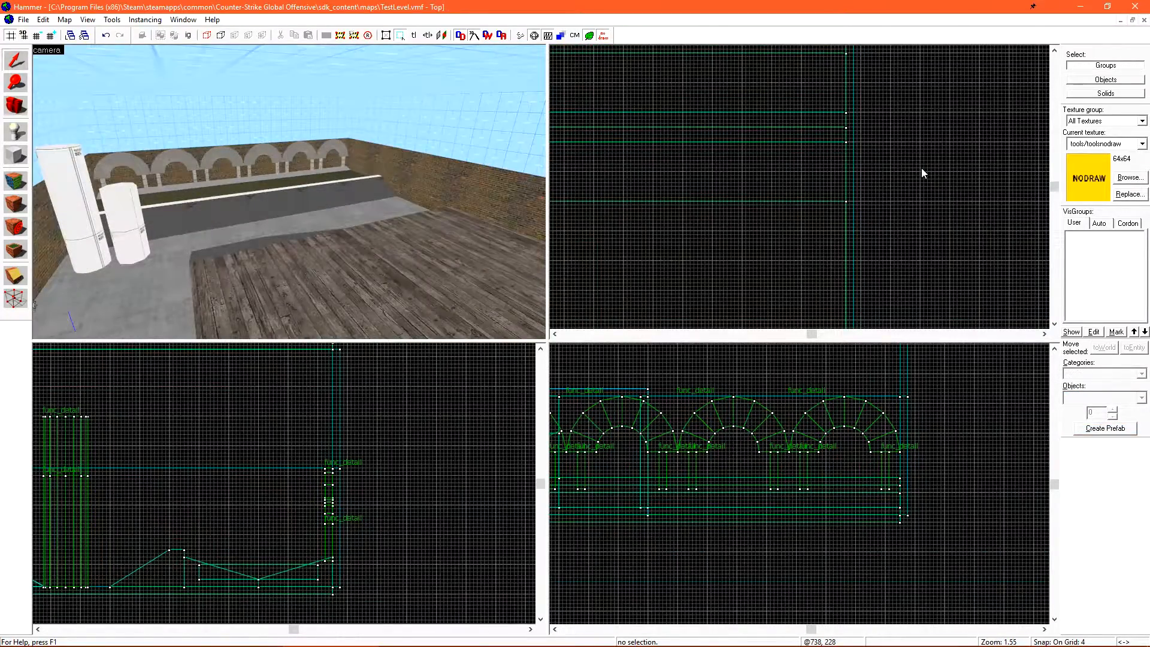
left_click(520, 36)
left_click(662, 398)
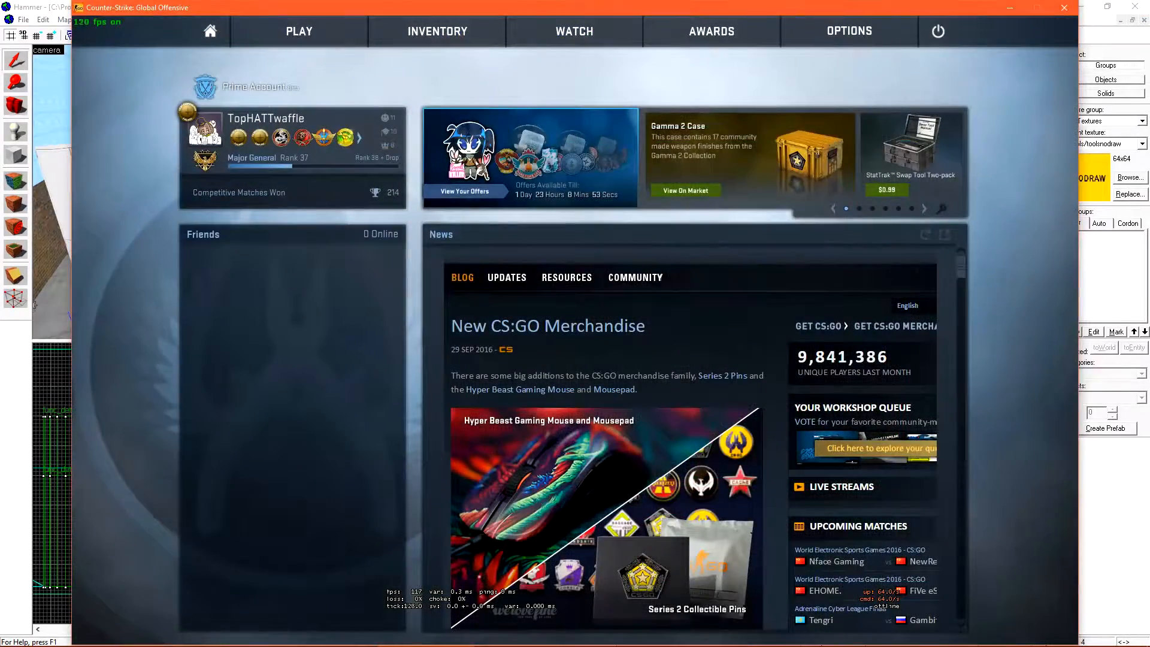
Load the testlevel map with the game's map console command
type("map tst")
key("BackSpace")
key("BackSpace")
type("es")
key("Return")
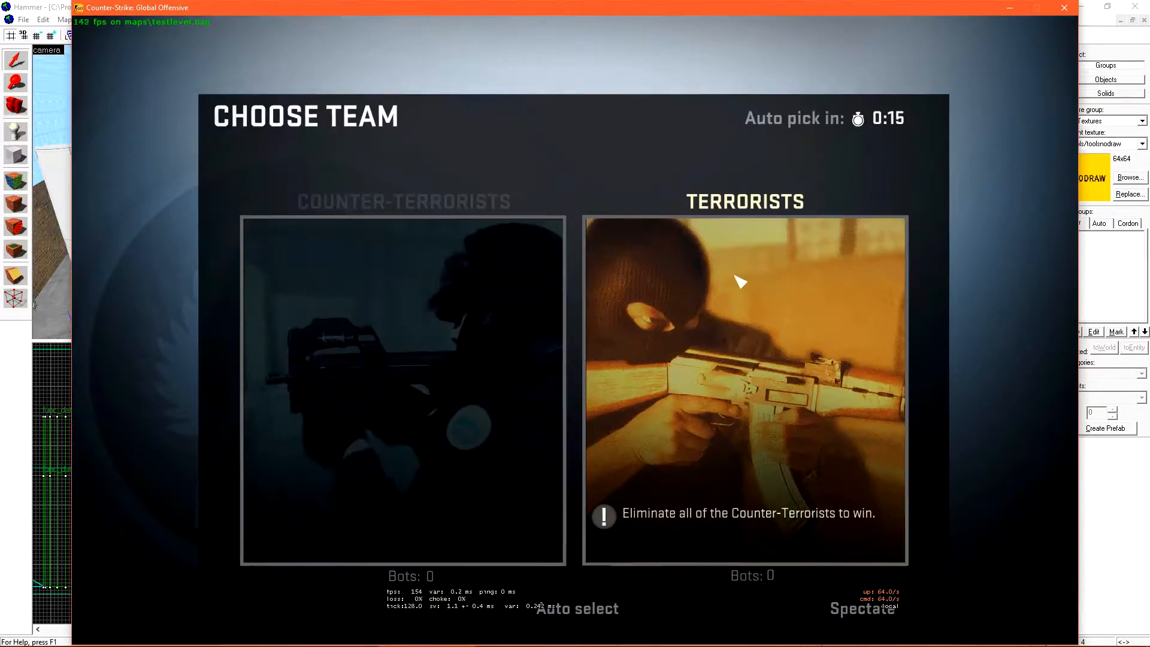
Join the Terrorists team and switch to the knife
left_click(736, 282)
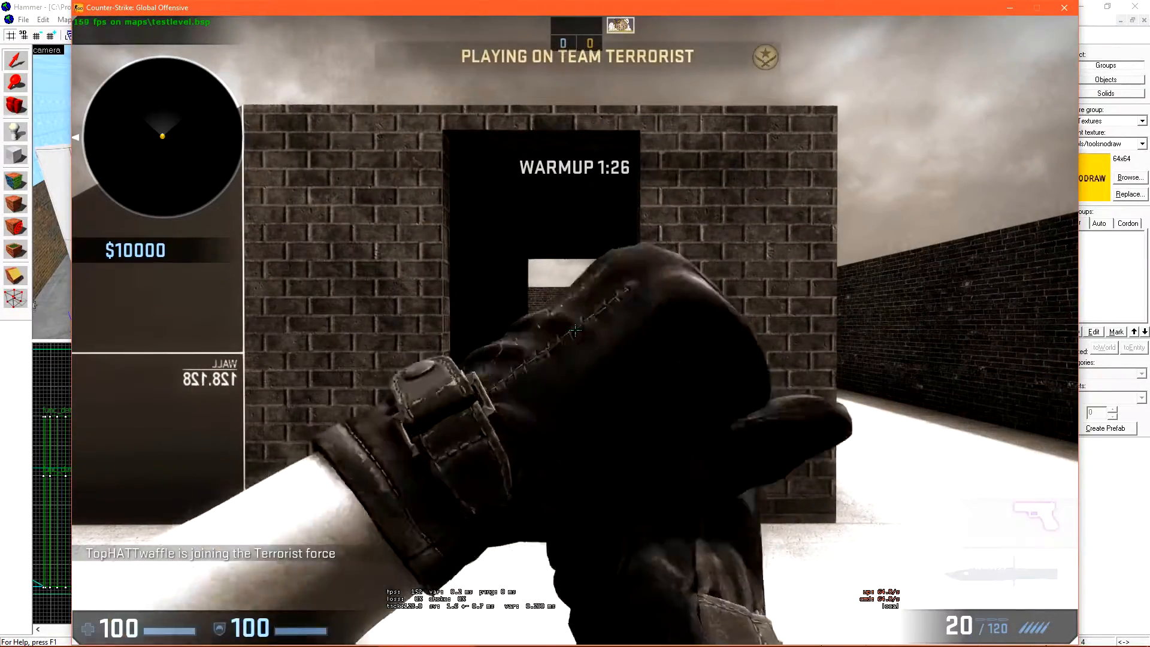
key("3")
key("3")
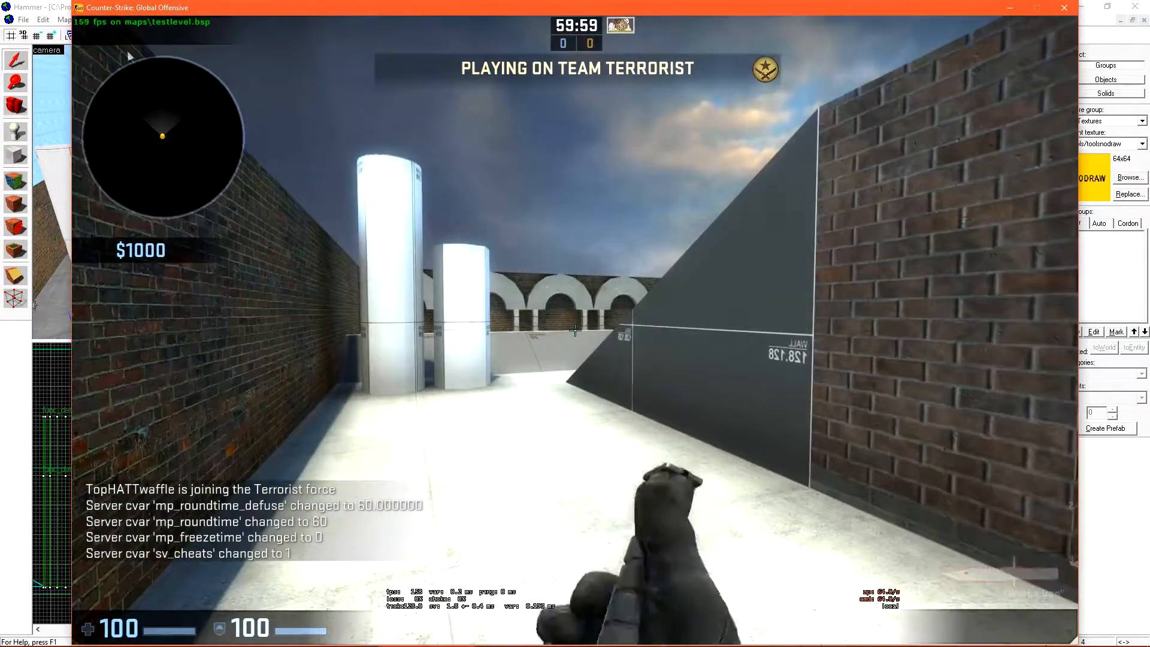
Walk around the two pillars and along the water channel to inspect their geometry and textures in-game
key("w")
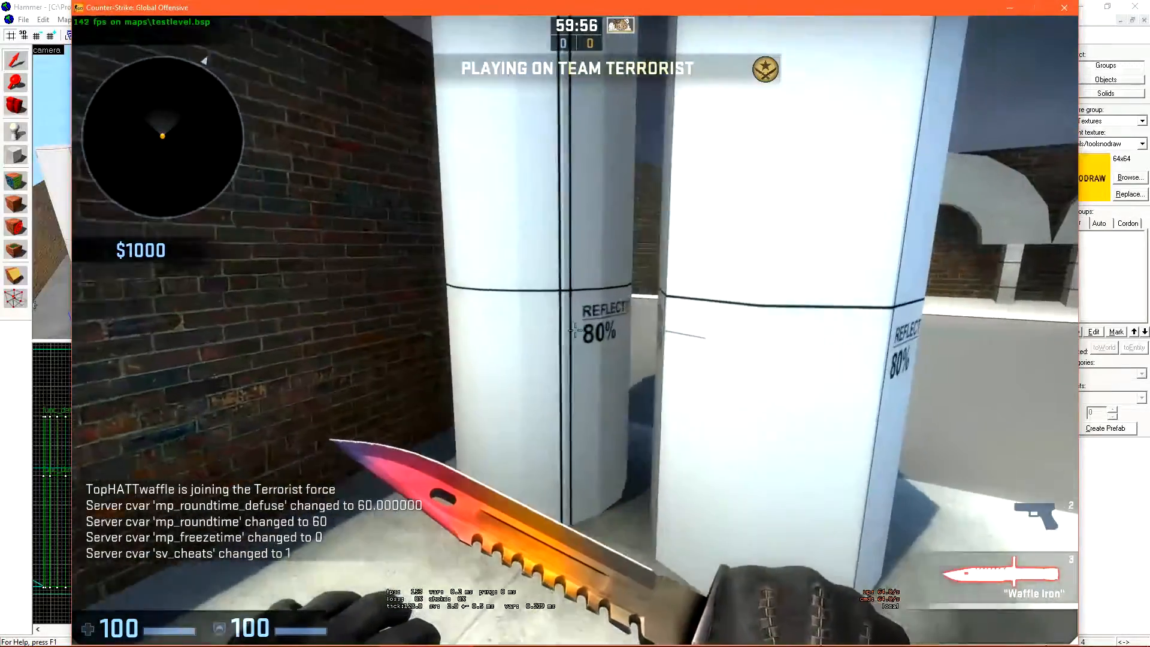
key("d")
key("d")
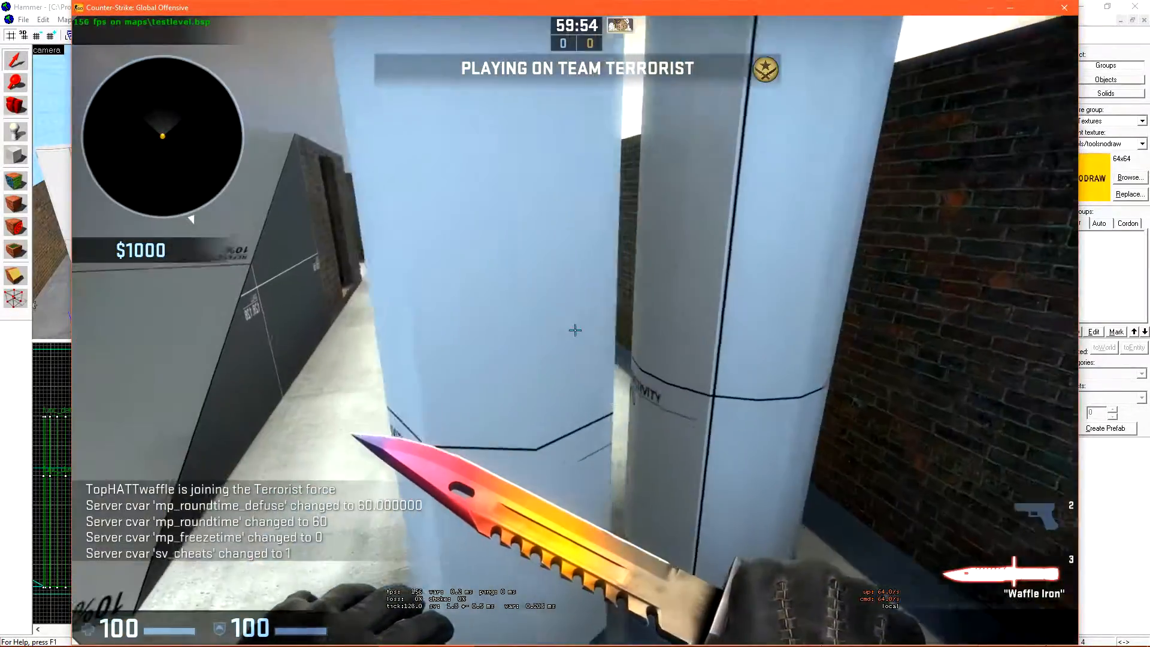
key("s")
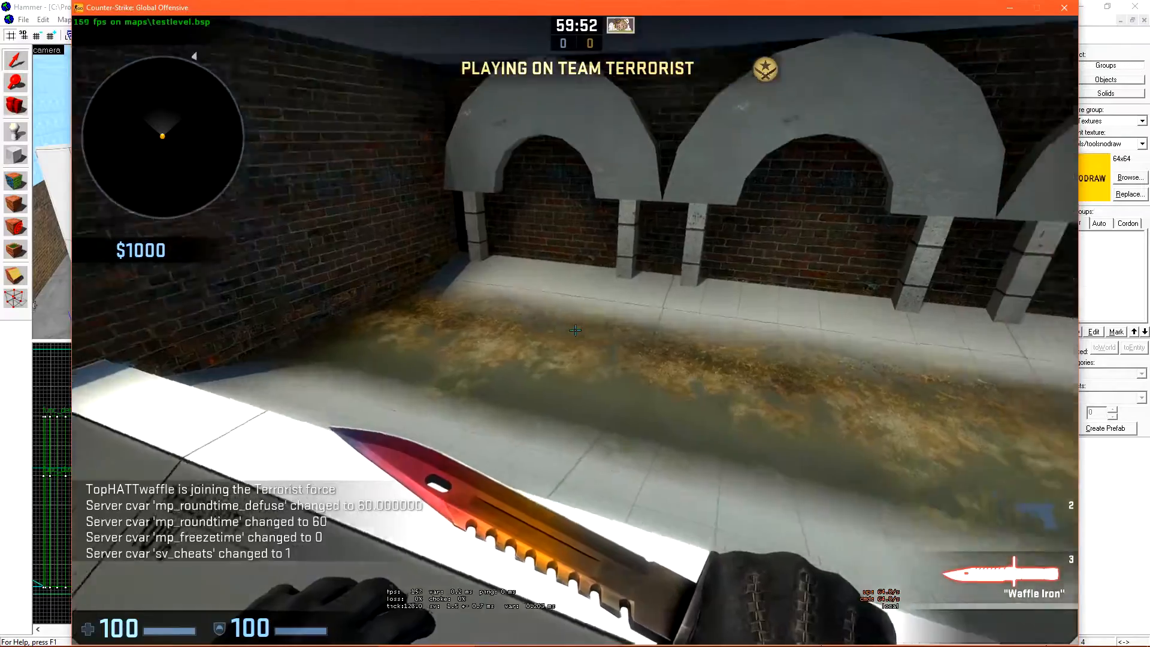
key("w")
key("w")
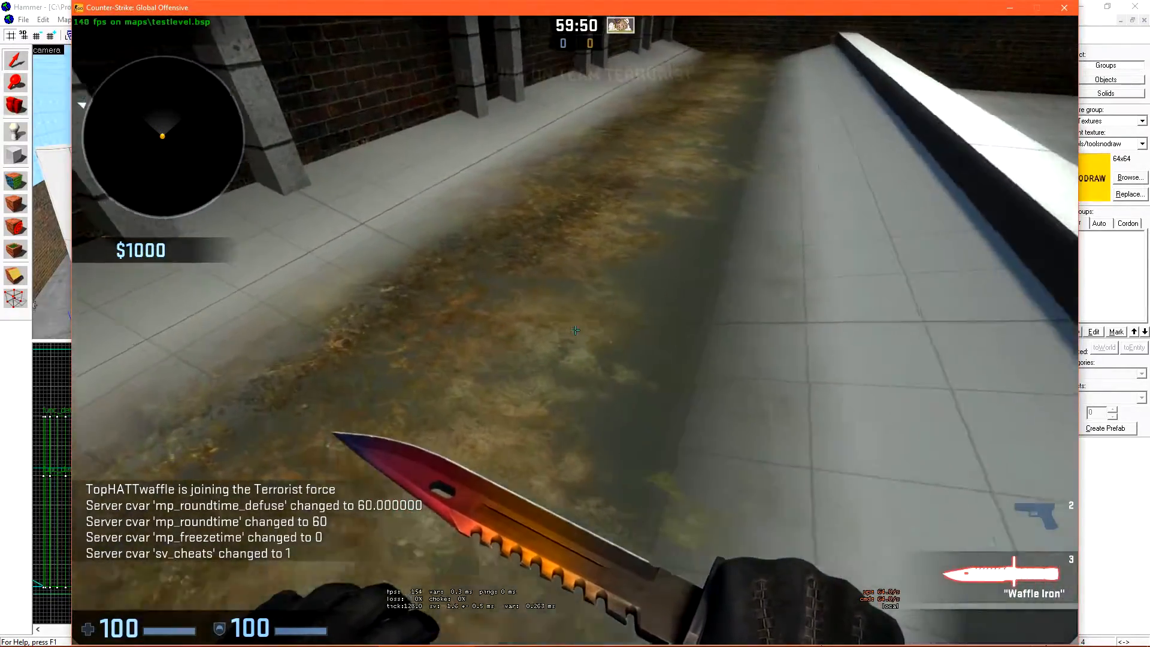
Fire a few test shots with the pistol beside the water channel and switch back to the knife
key("2")
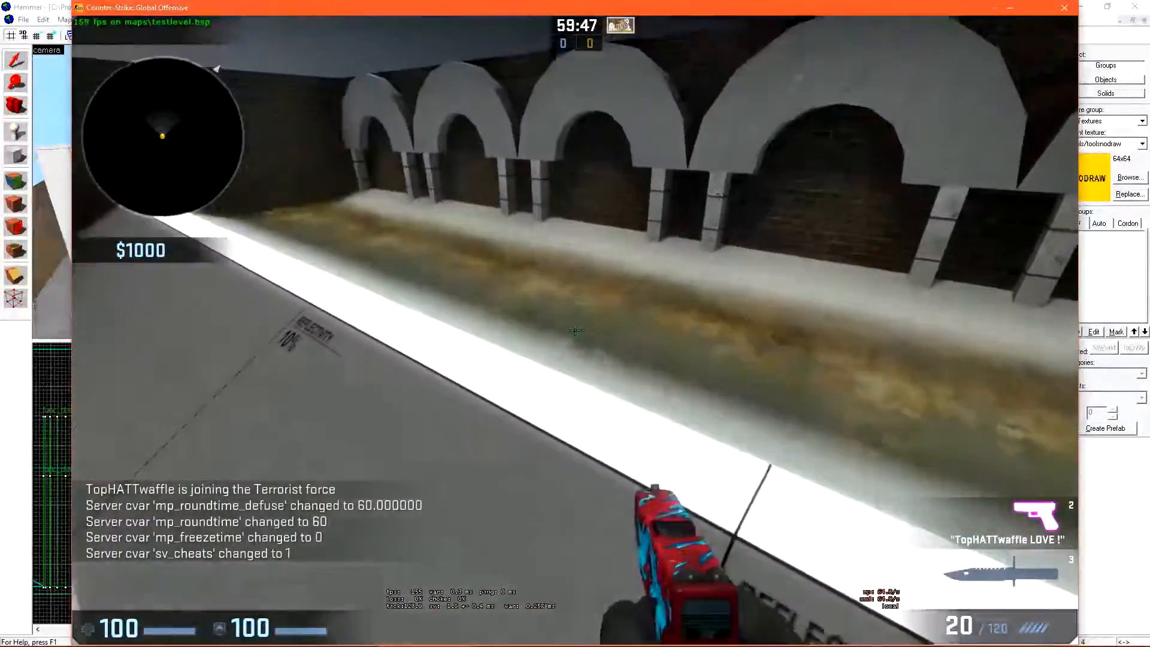
left_click(575, 330)
left_click(575, 330)
left_click(575, 330)
key("3")
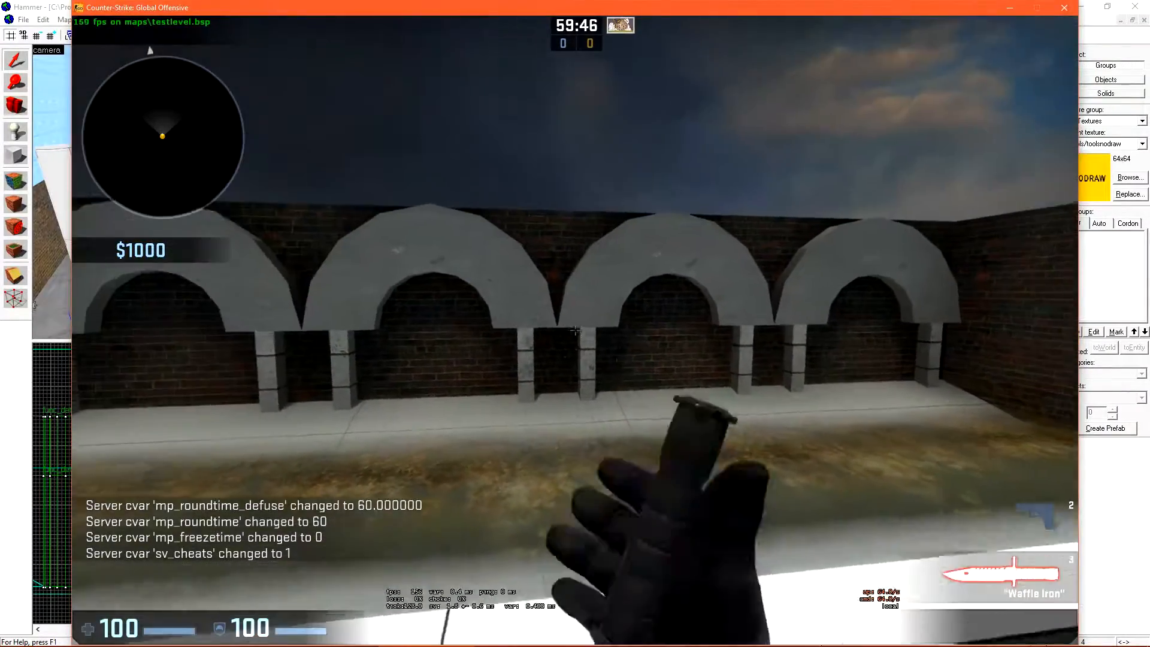
Walk along the row of concrete arches to examine their shape, supports and fit against the end walls
key("w")
key("w")
key("a")
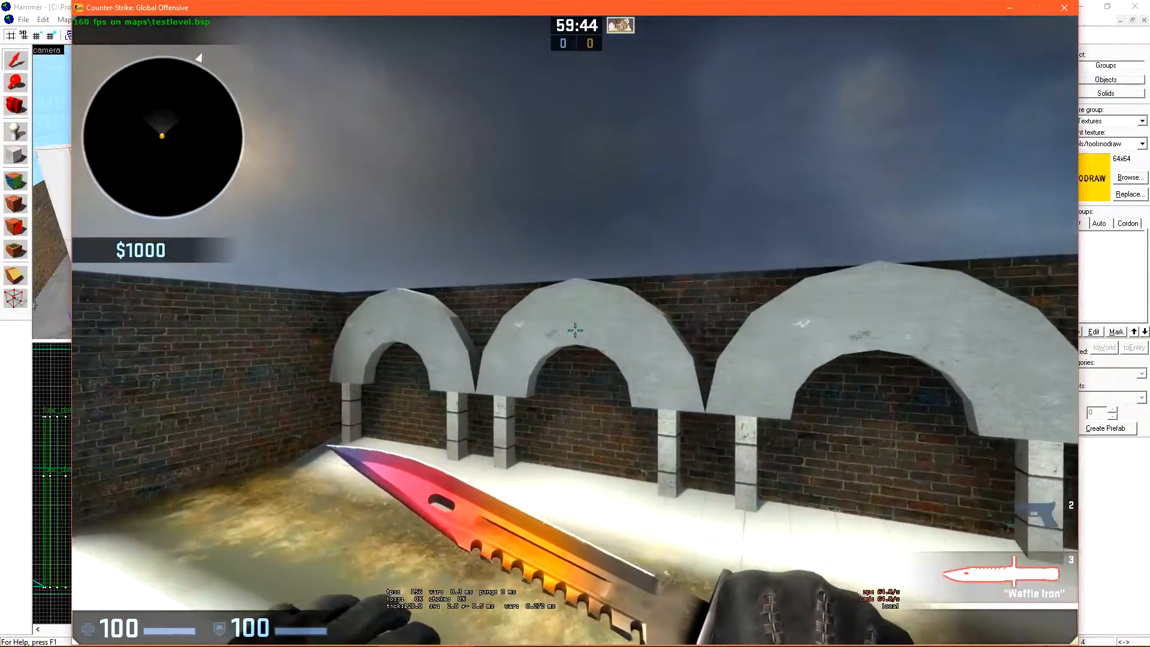
key("s")
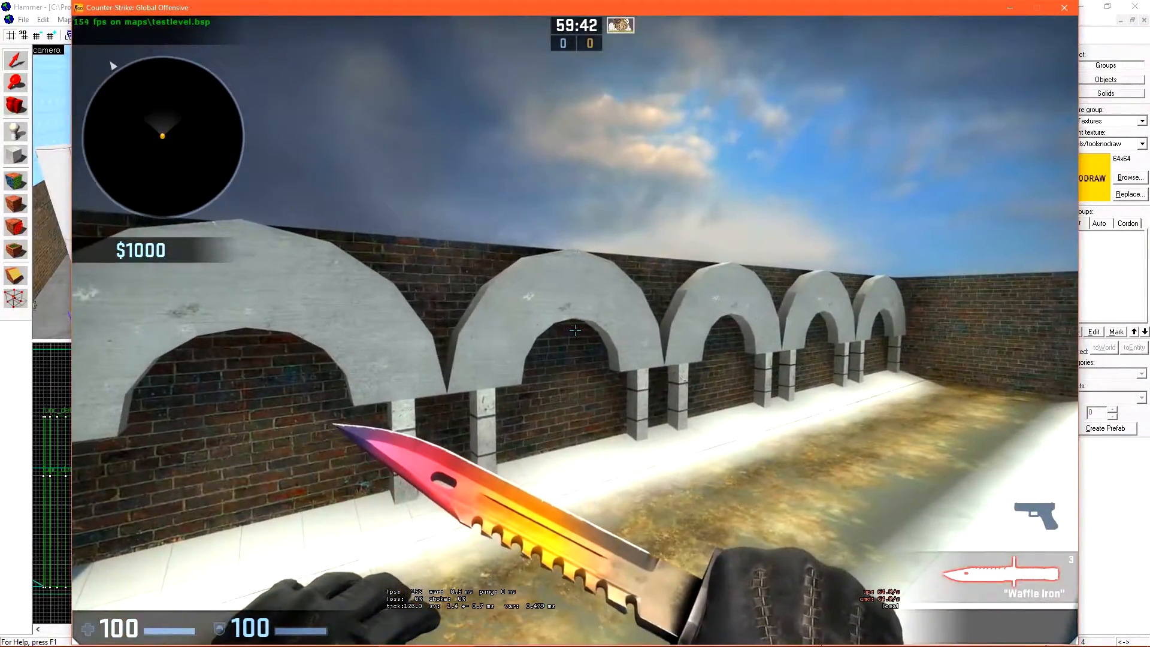
Walk up the ramp onto the building's wooden roof and look out over the level
key("w")
key("w")
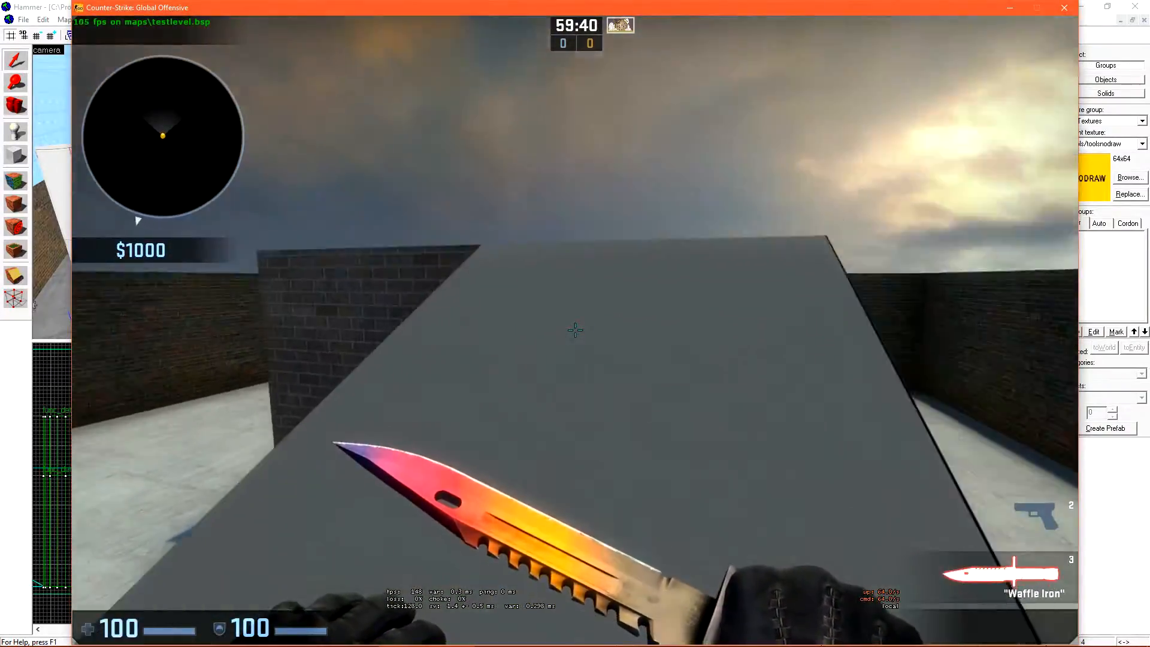
key("d")
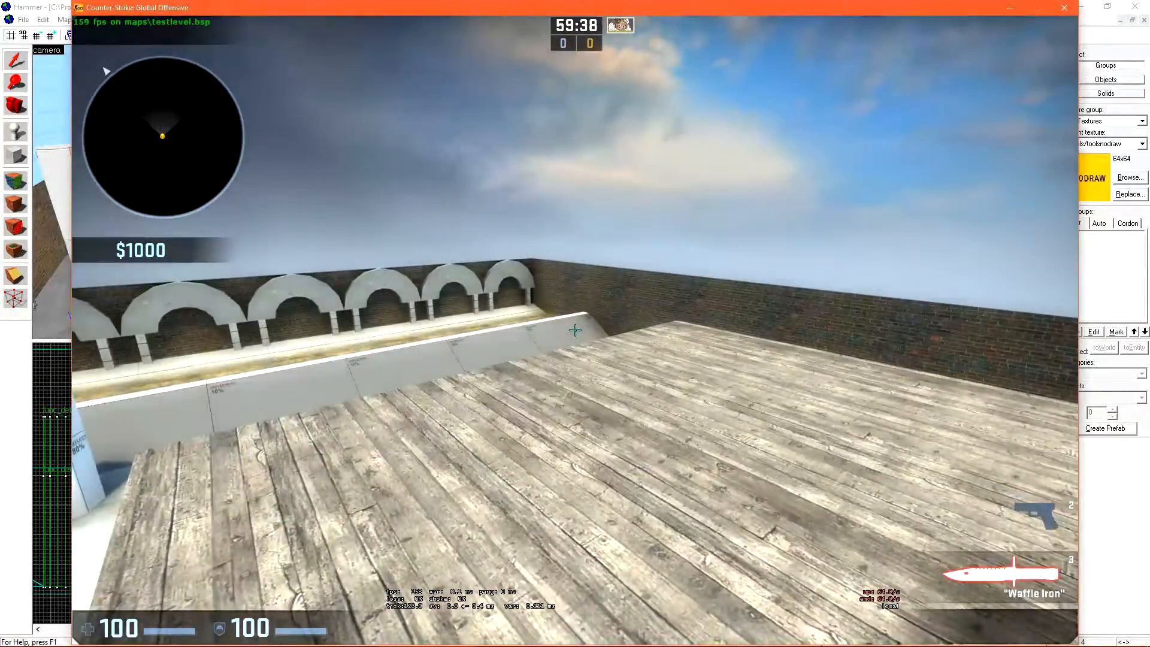
Enter the brick building through its doorway and examine the interior and window opening
key("w")
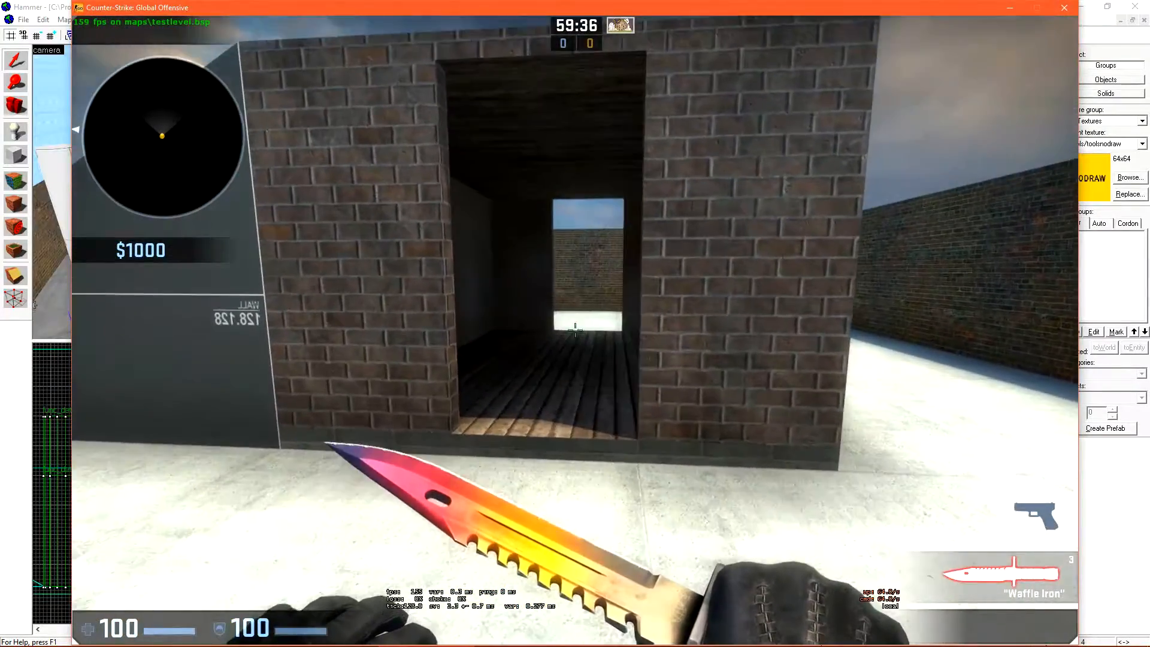
key("w")
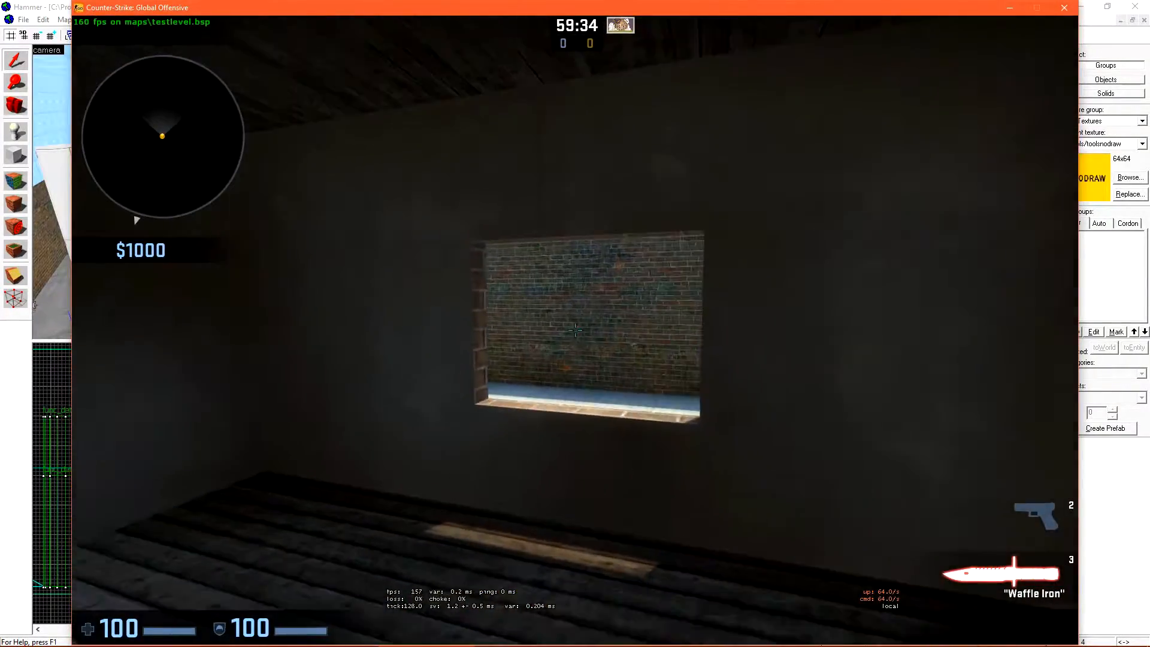
key("w")
key("s")
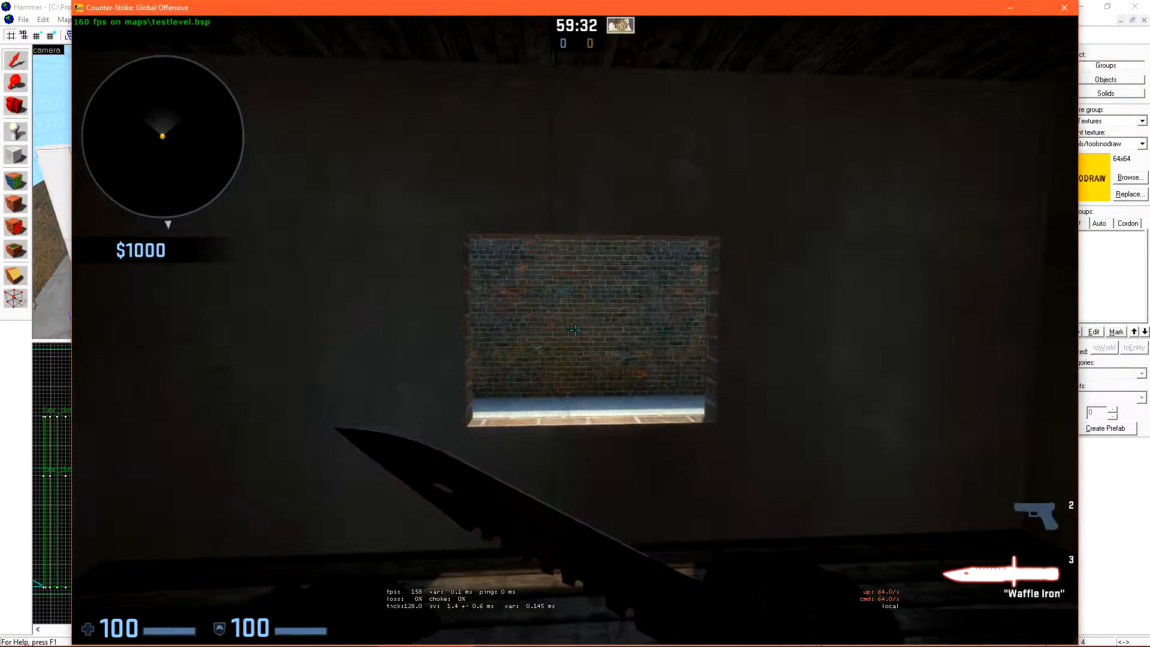